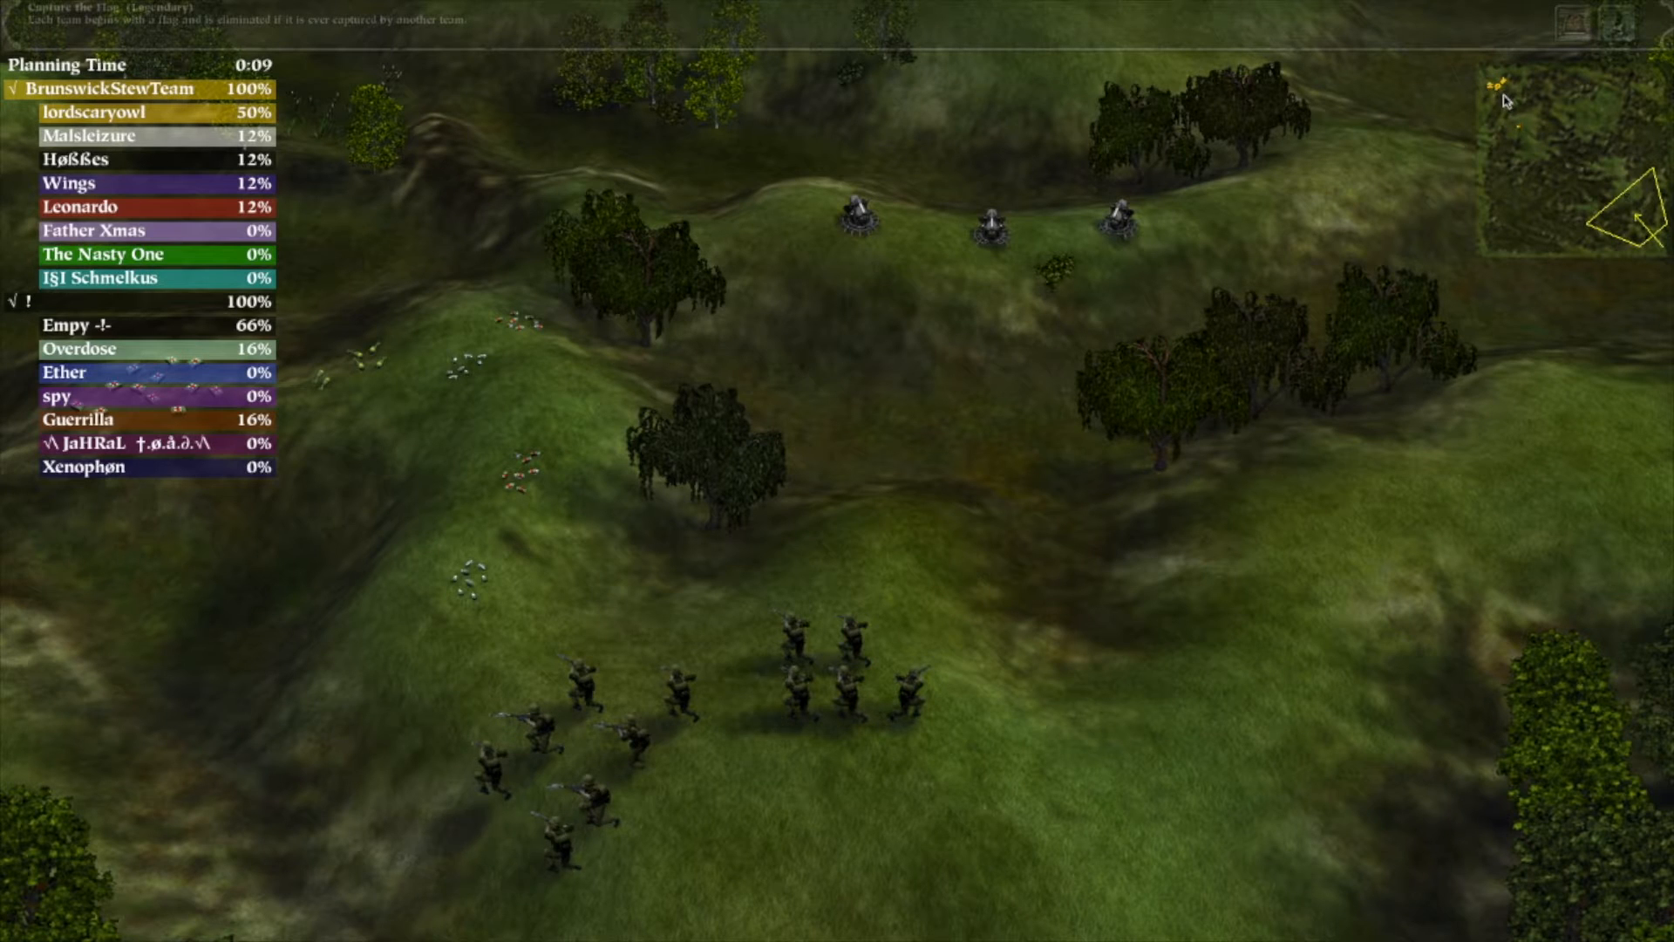
- Follow the marching troops north, selecting a group of soldiers and checking older chat messages
{"action": "left_click", "coordinate": [1506, 99]}
{"action": "scroll", "coordinate": [939, 253], "scroll_direction": "down", "scroll_amount": 3}
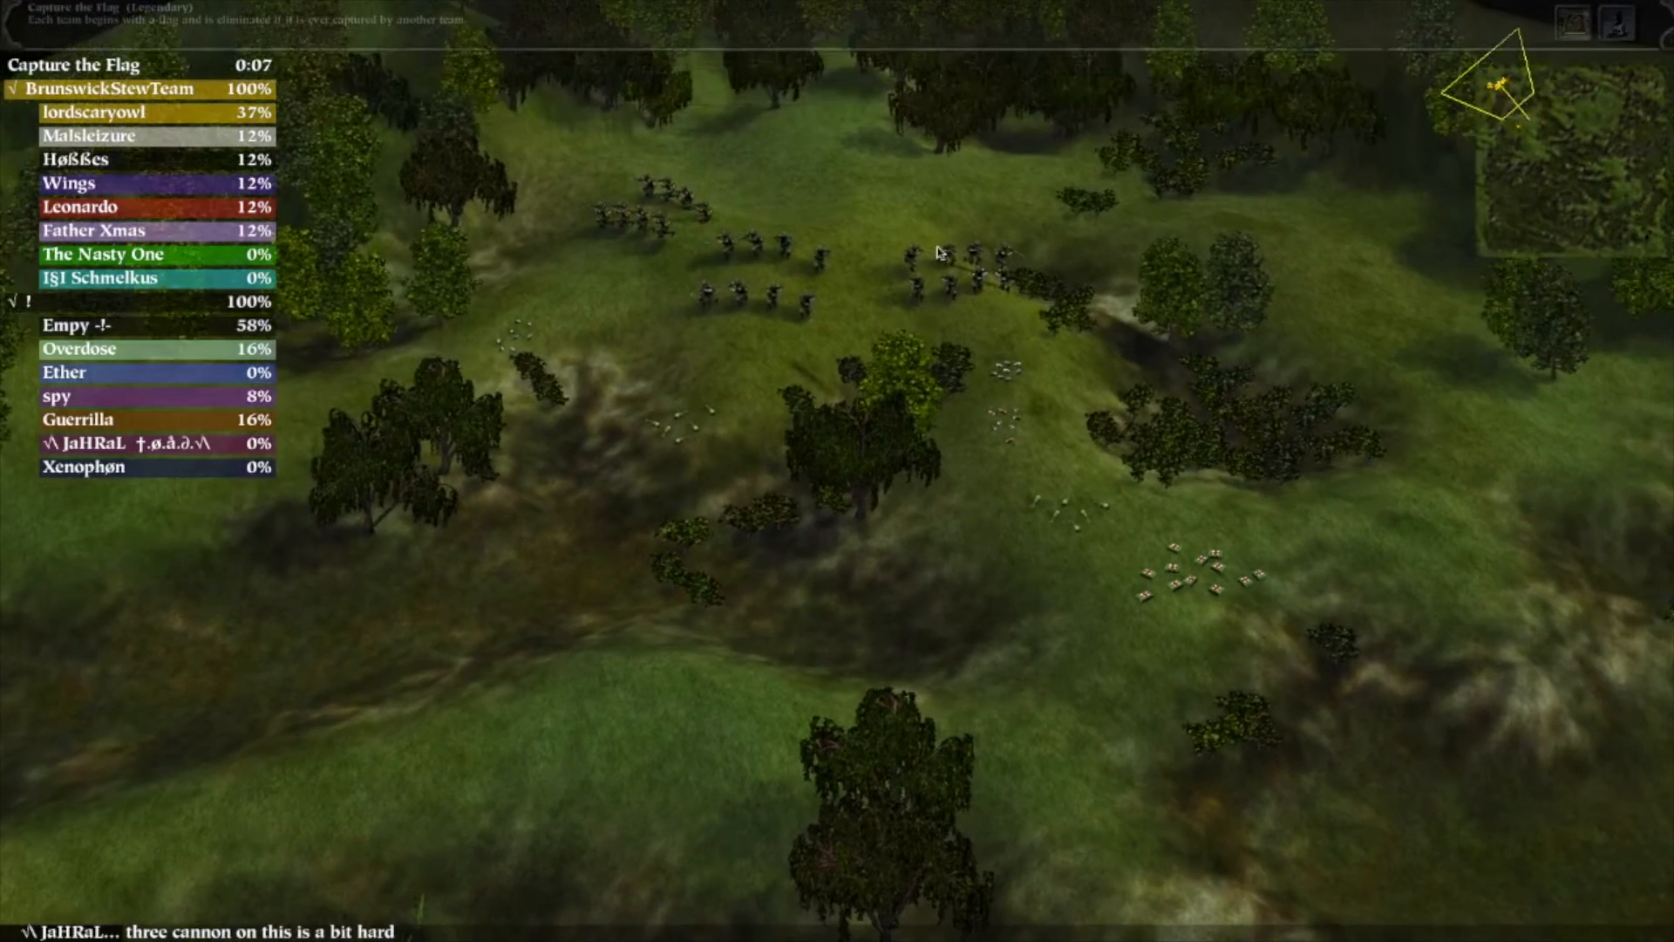
{"action": "left_click_drag", "start_coordinate": [940, 378], "coordinate": [1112, 6]}
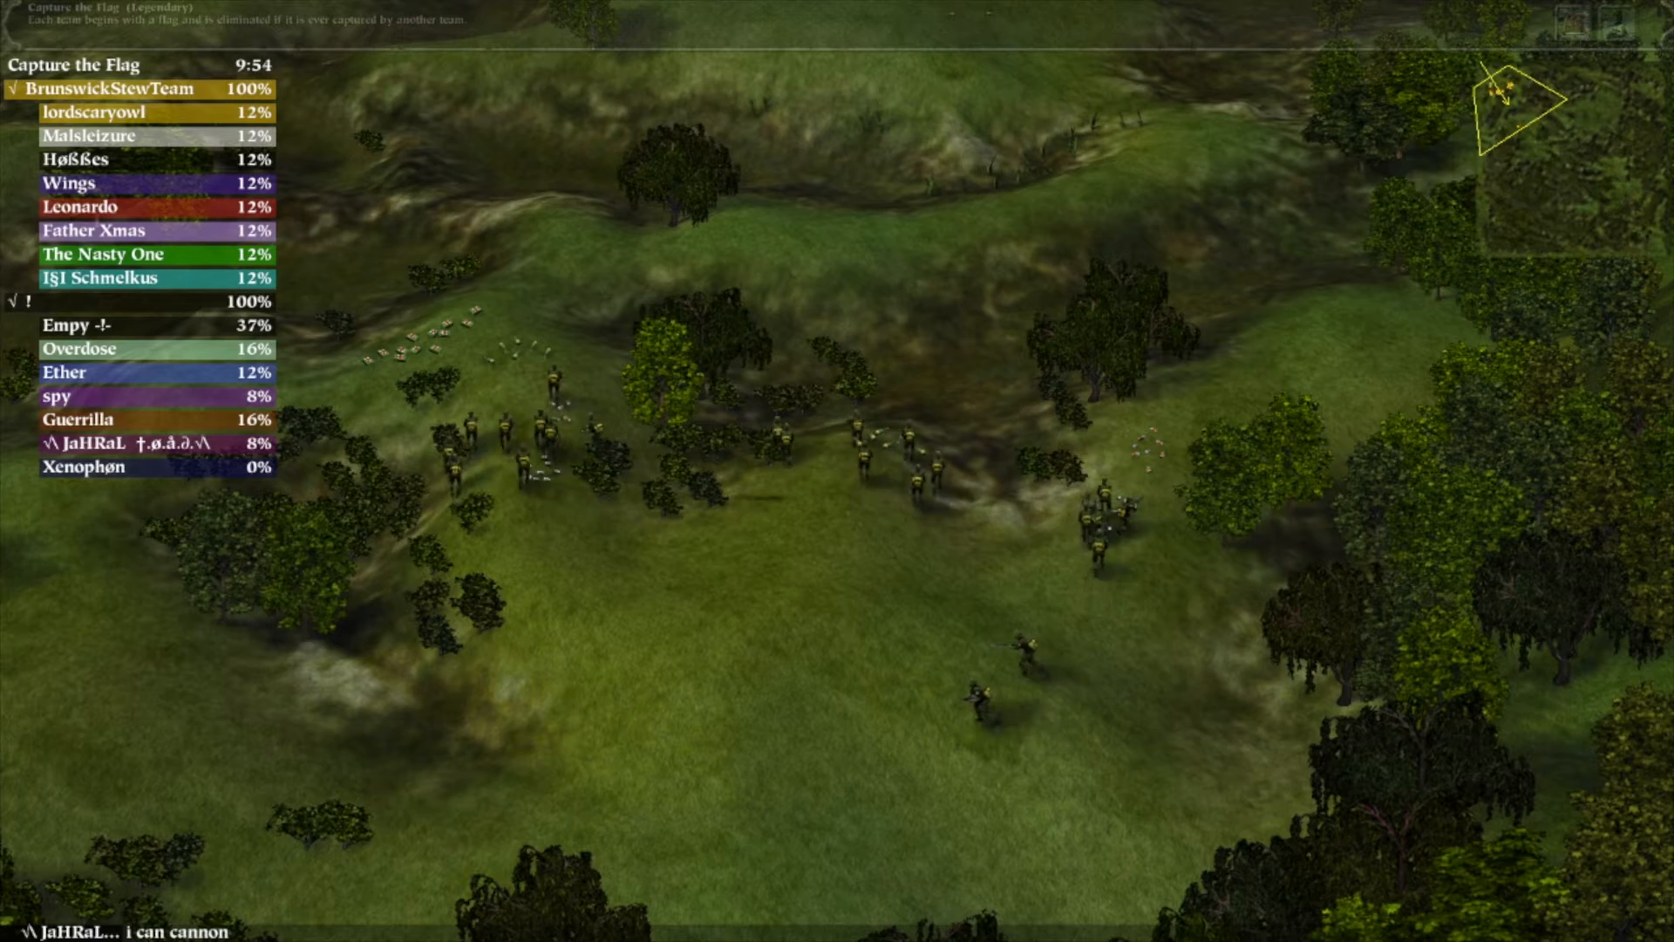
{"action": "key", "text": "Up"}
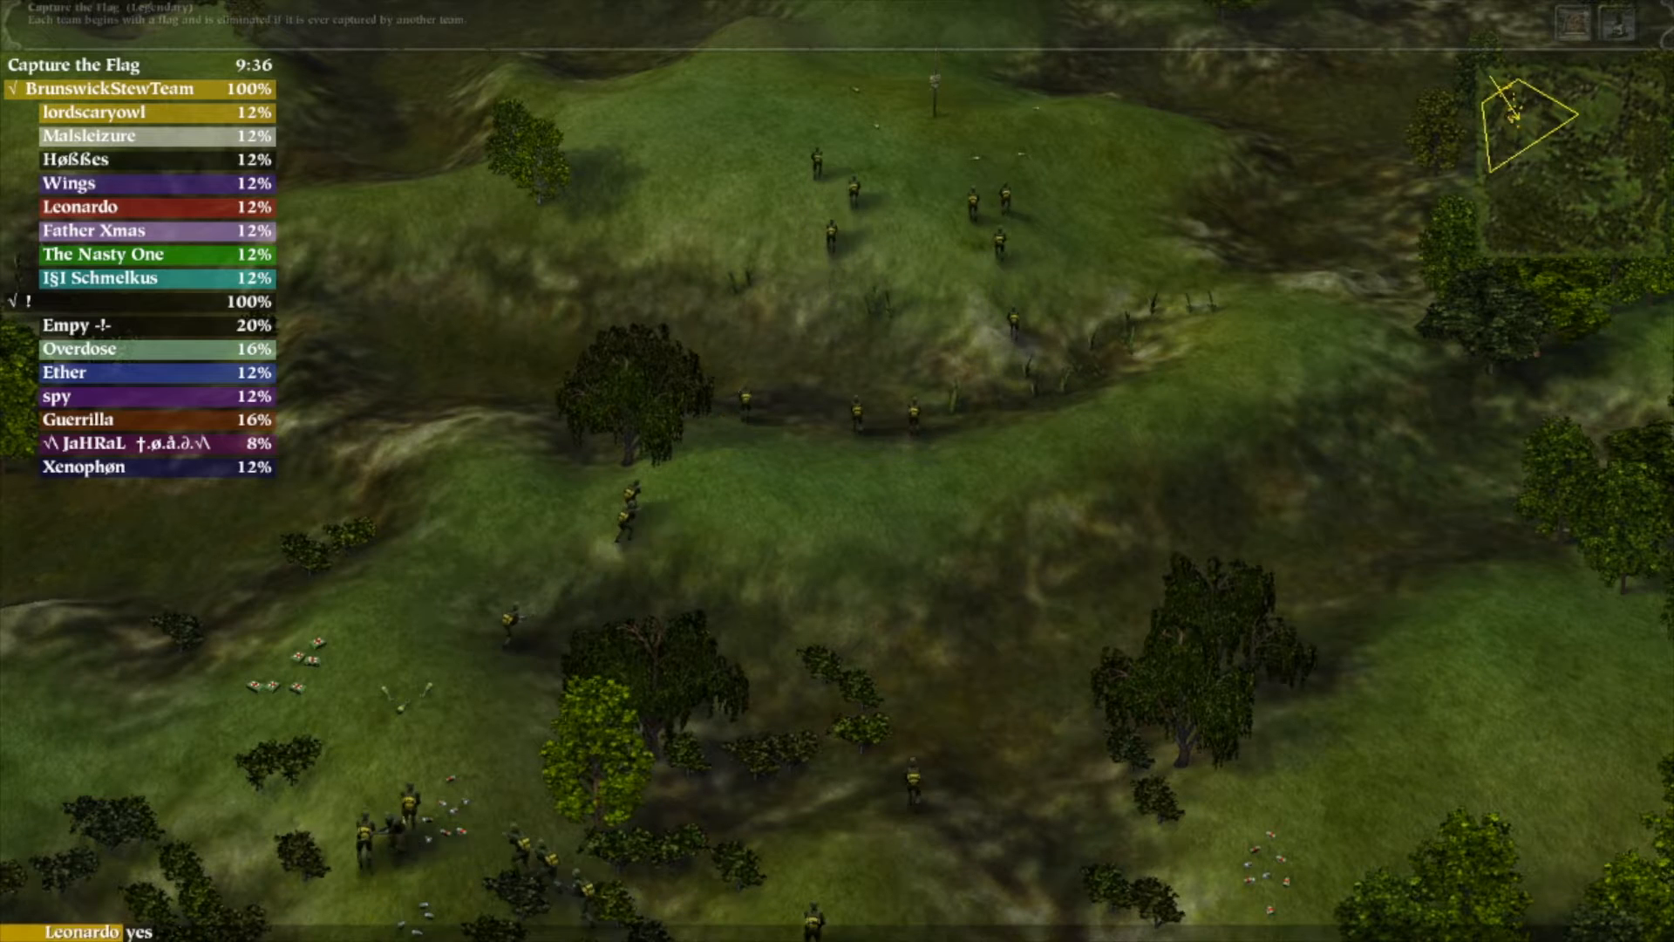
{"action": "scroll", "coordinate": [838, 471], "scroll_direction": "up", "scroll_amount": 3}
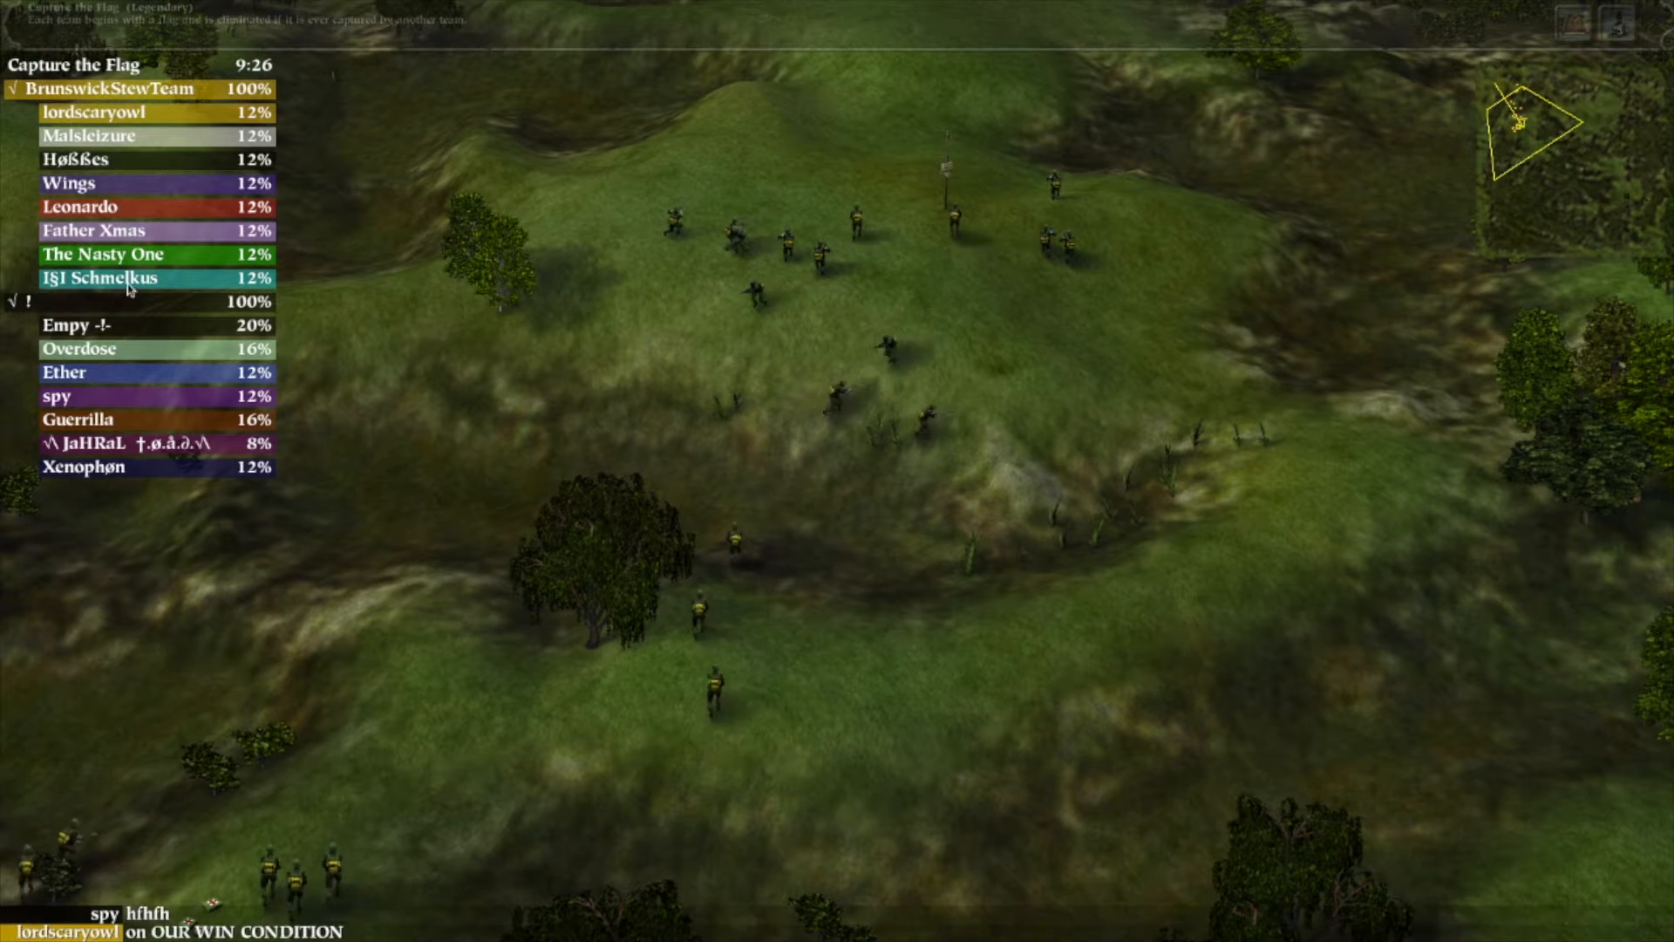
{"action": "left_click_drag", "start_coordinate": [479, 411], "coordinate": [613, 485]}
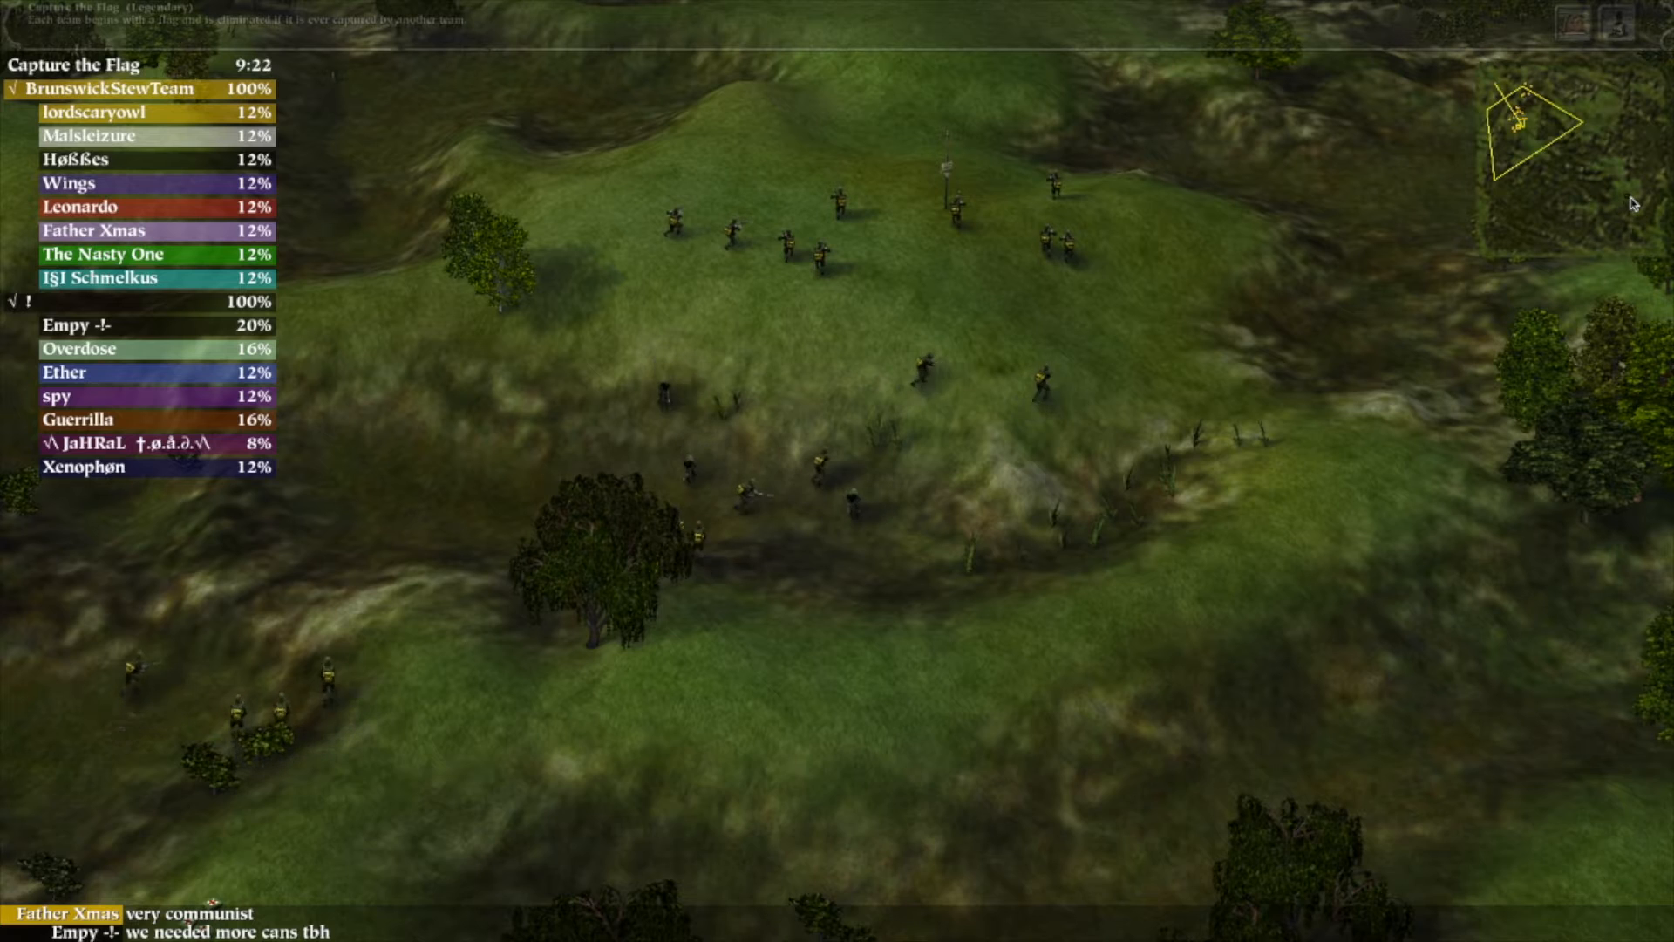
{"action": "key", "text": "Return"}
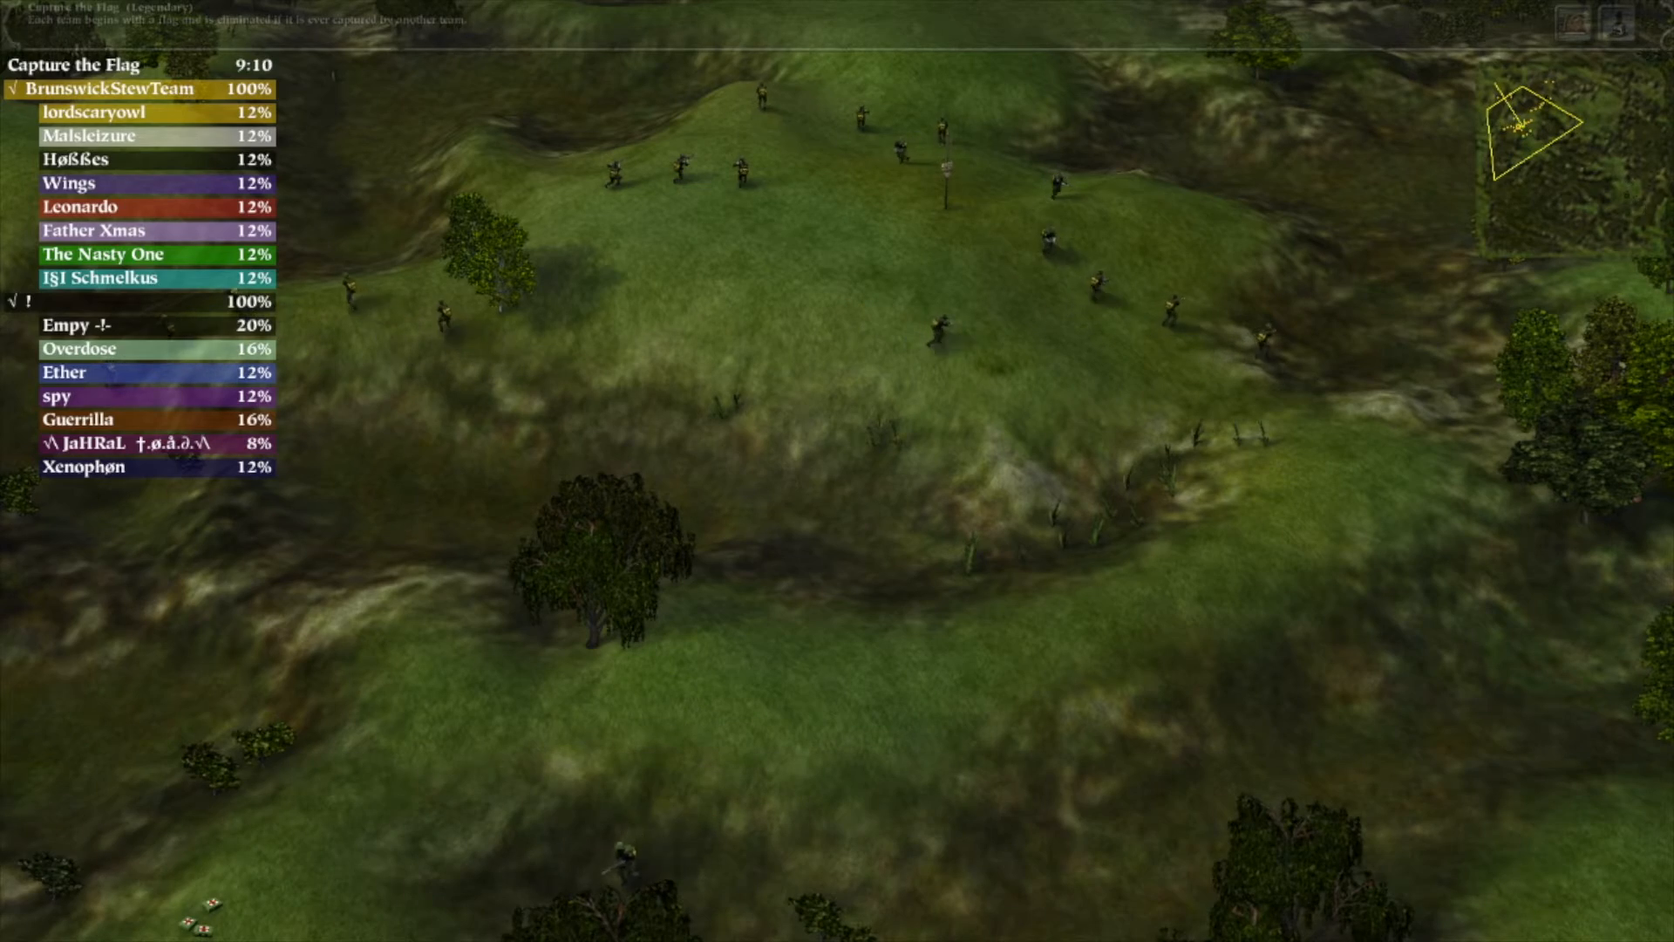
{"action": "key", "text": "Left"}
- Jump to the flag hill and inspect the cannons and the units among the trees
{"action": "left_click", "coordinate": [1647, 205]}
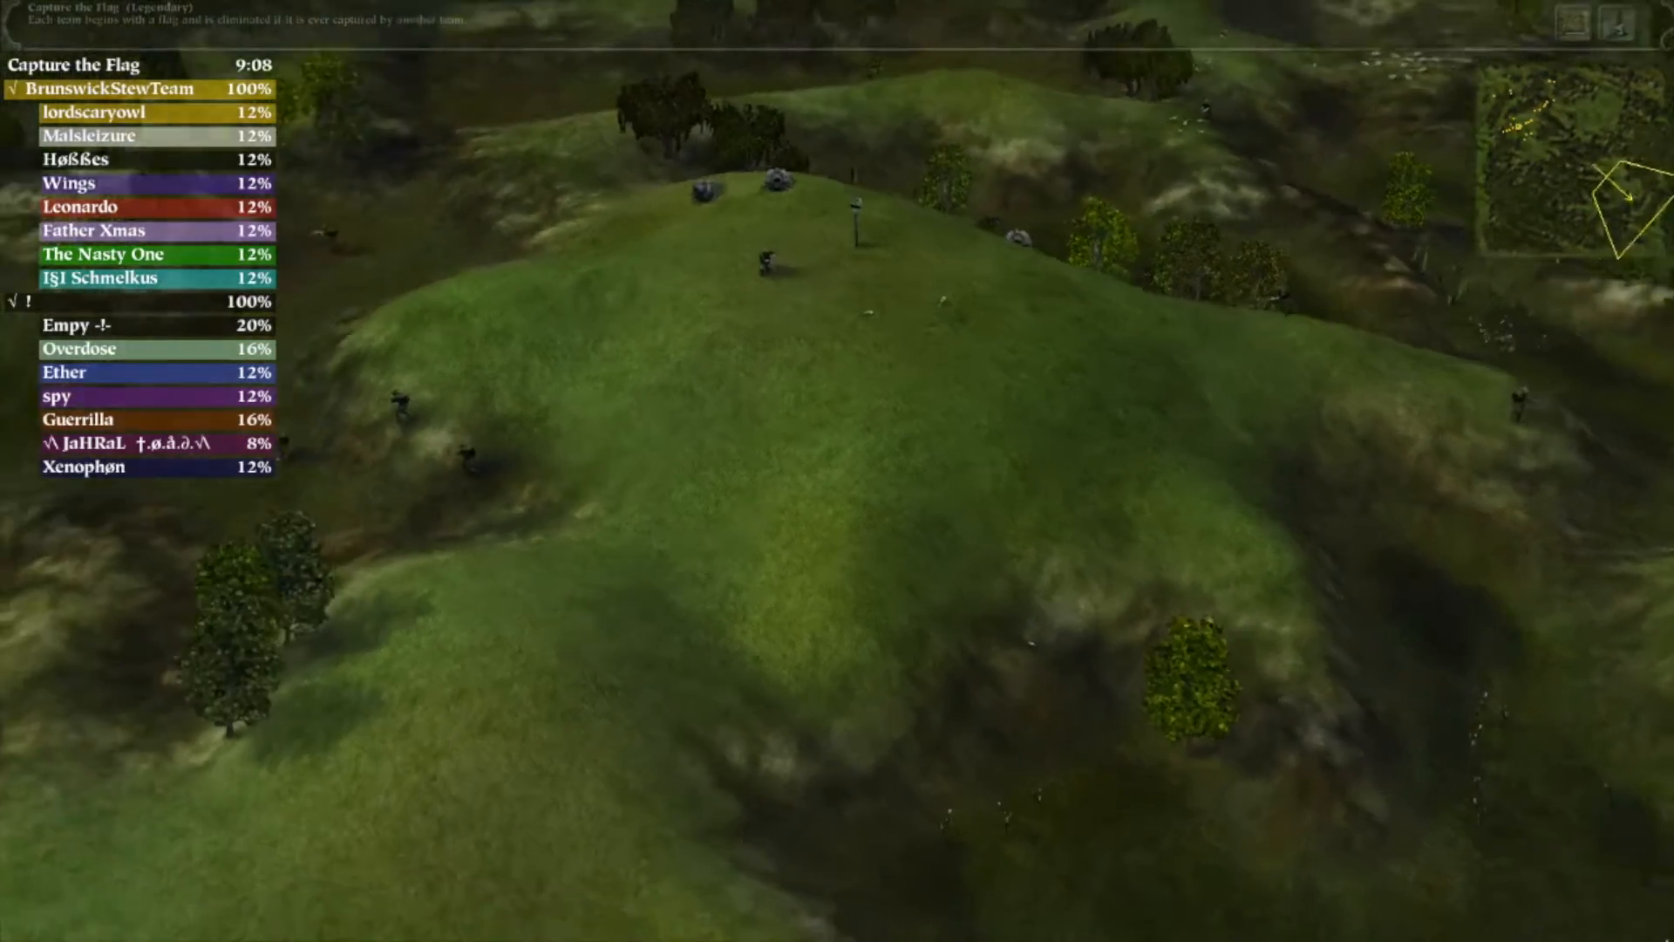
{"action": "key", "text": "Right"}
{"action": "left_click_drag", "start_coordinate": [928, 575], "coordinate": [1083, 704]}
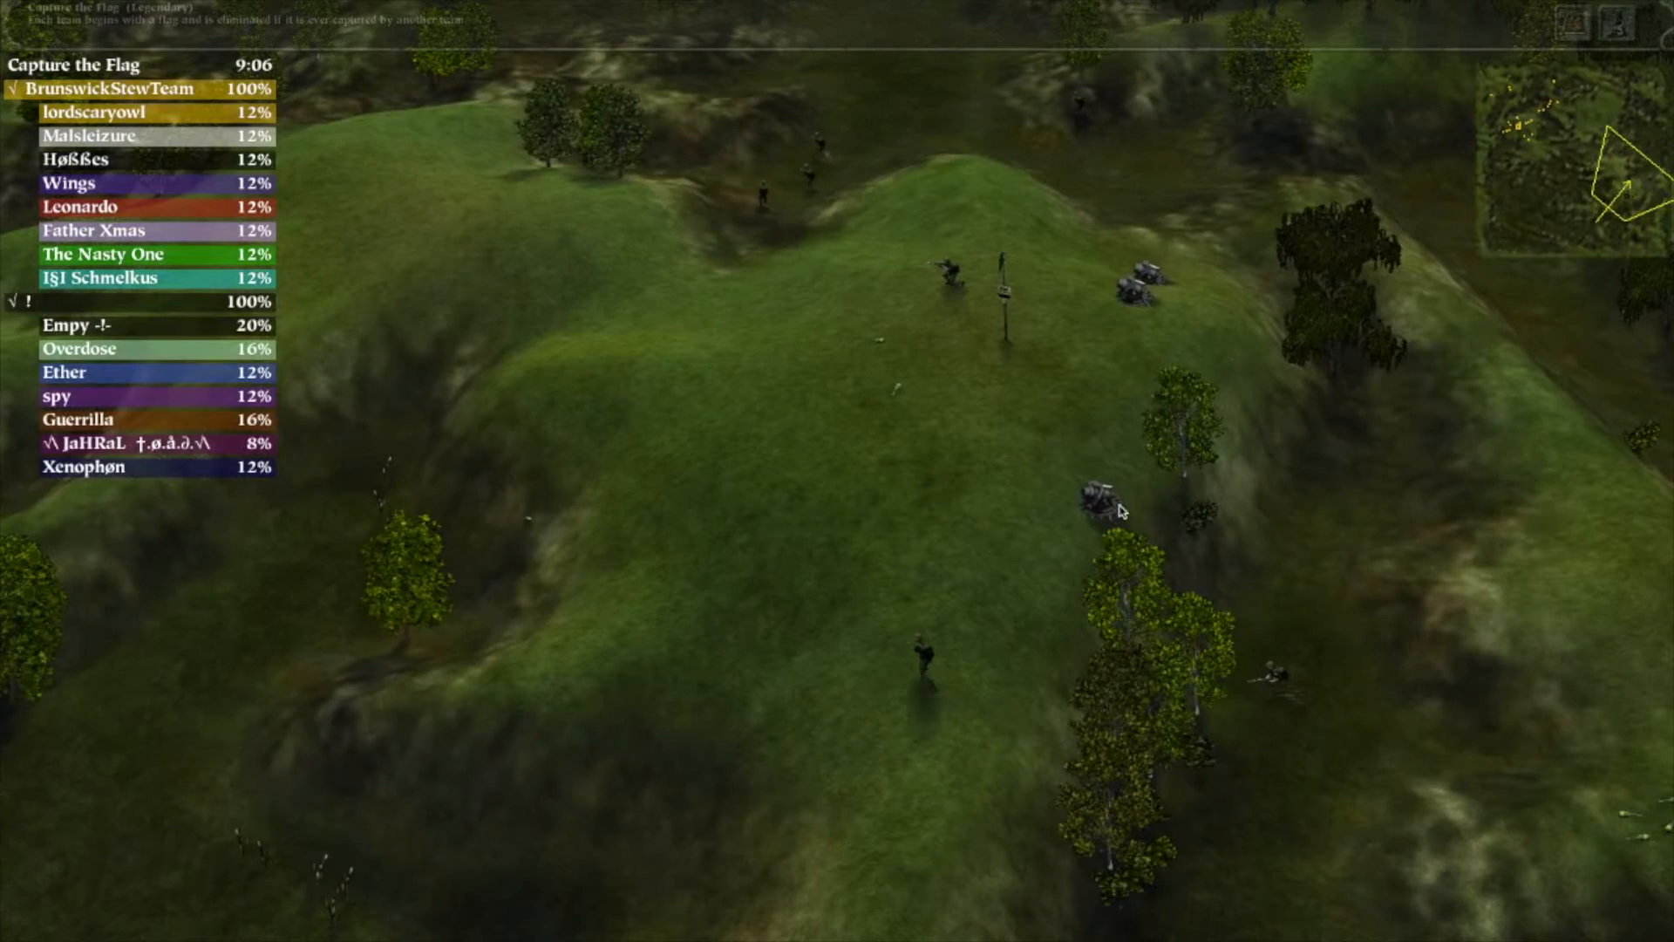
{"action": "key", "text": "Down"}
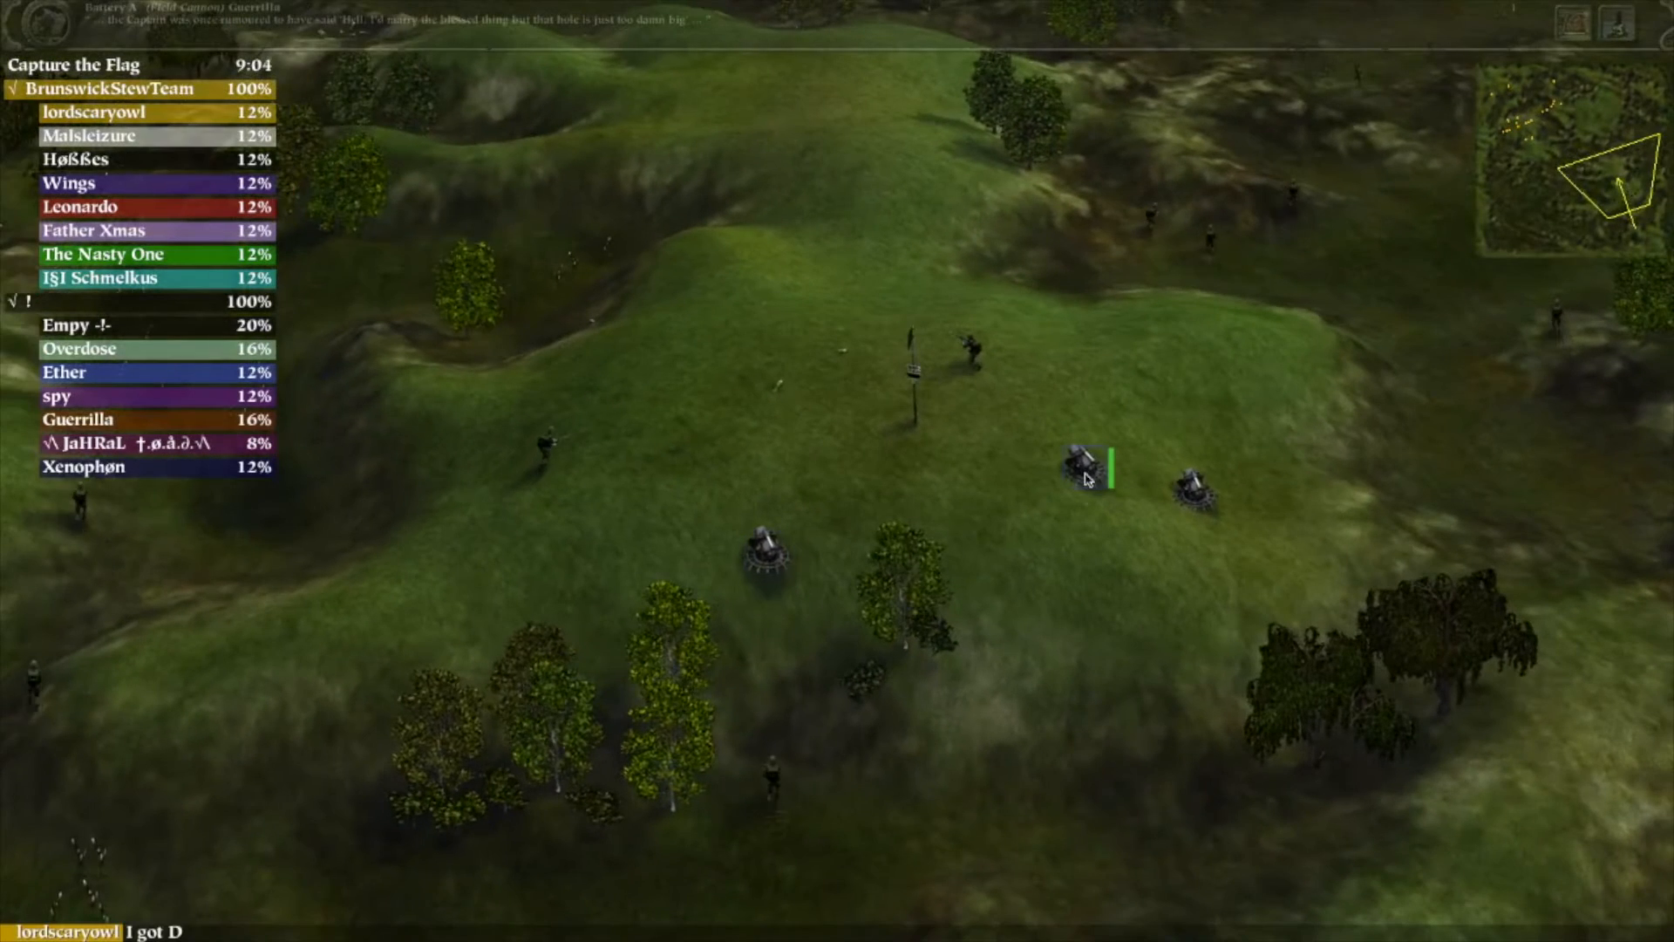
{"action": "left_click_drag", "start_coordinate": [1079, 590], "coordinate": [1188, 696]}
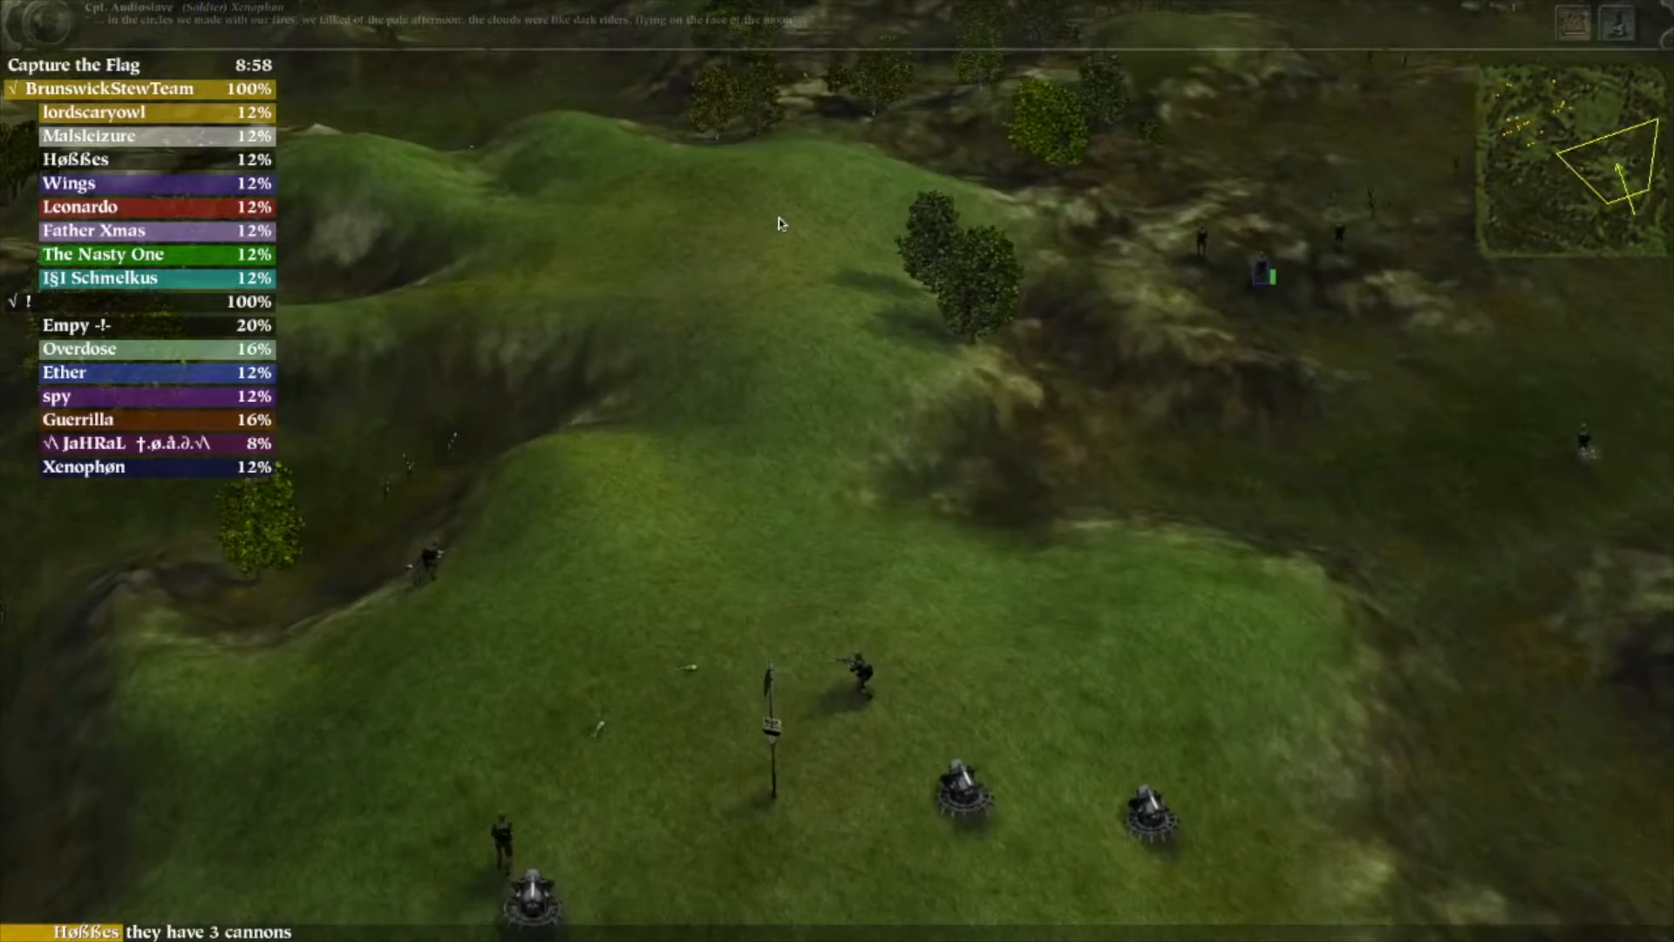
{"action": "left_click_drag", "start_coordinate": [777, 223], "coordinate": [808, 296]}
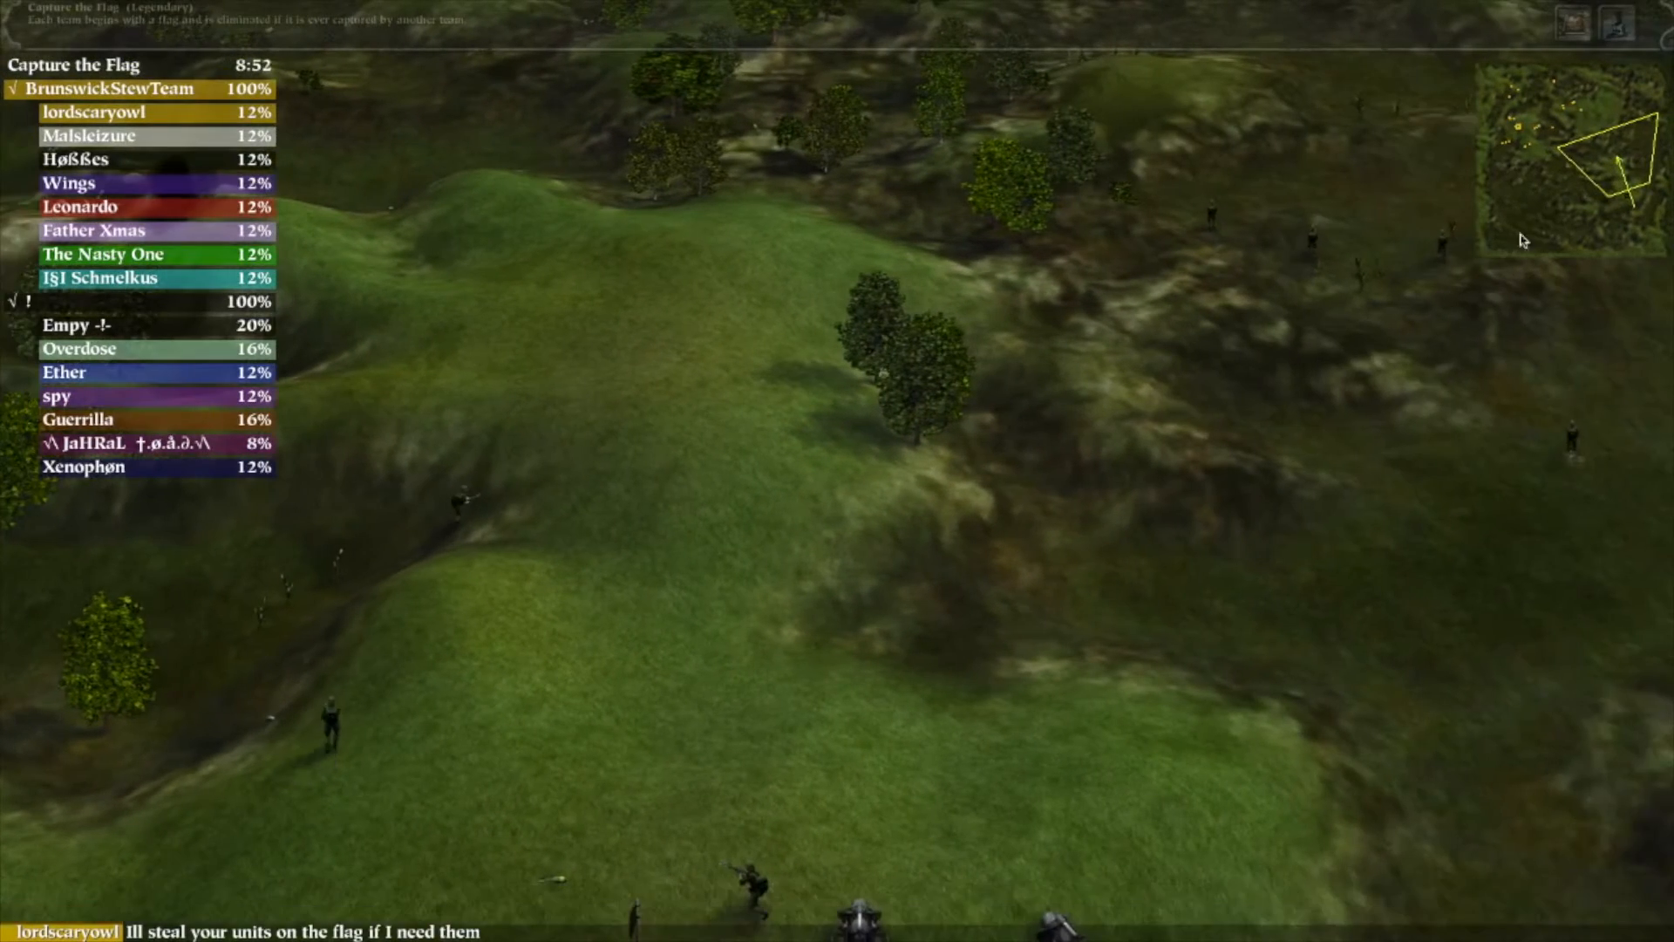
{"action": "scroll", "coordinate": [838, 13], "scroll_direction": "up", "scroll_amount": 3}
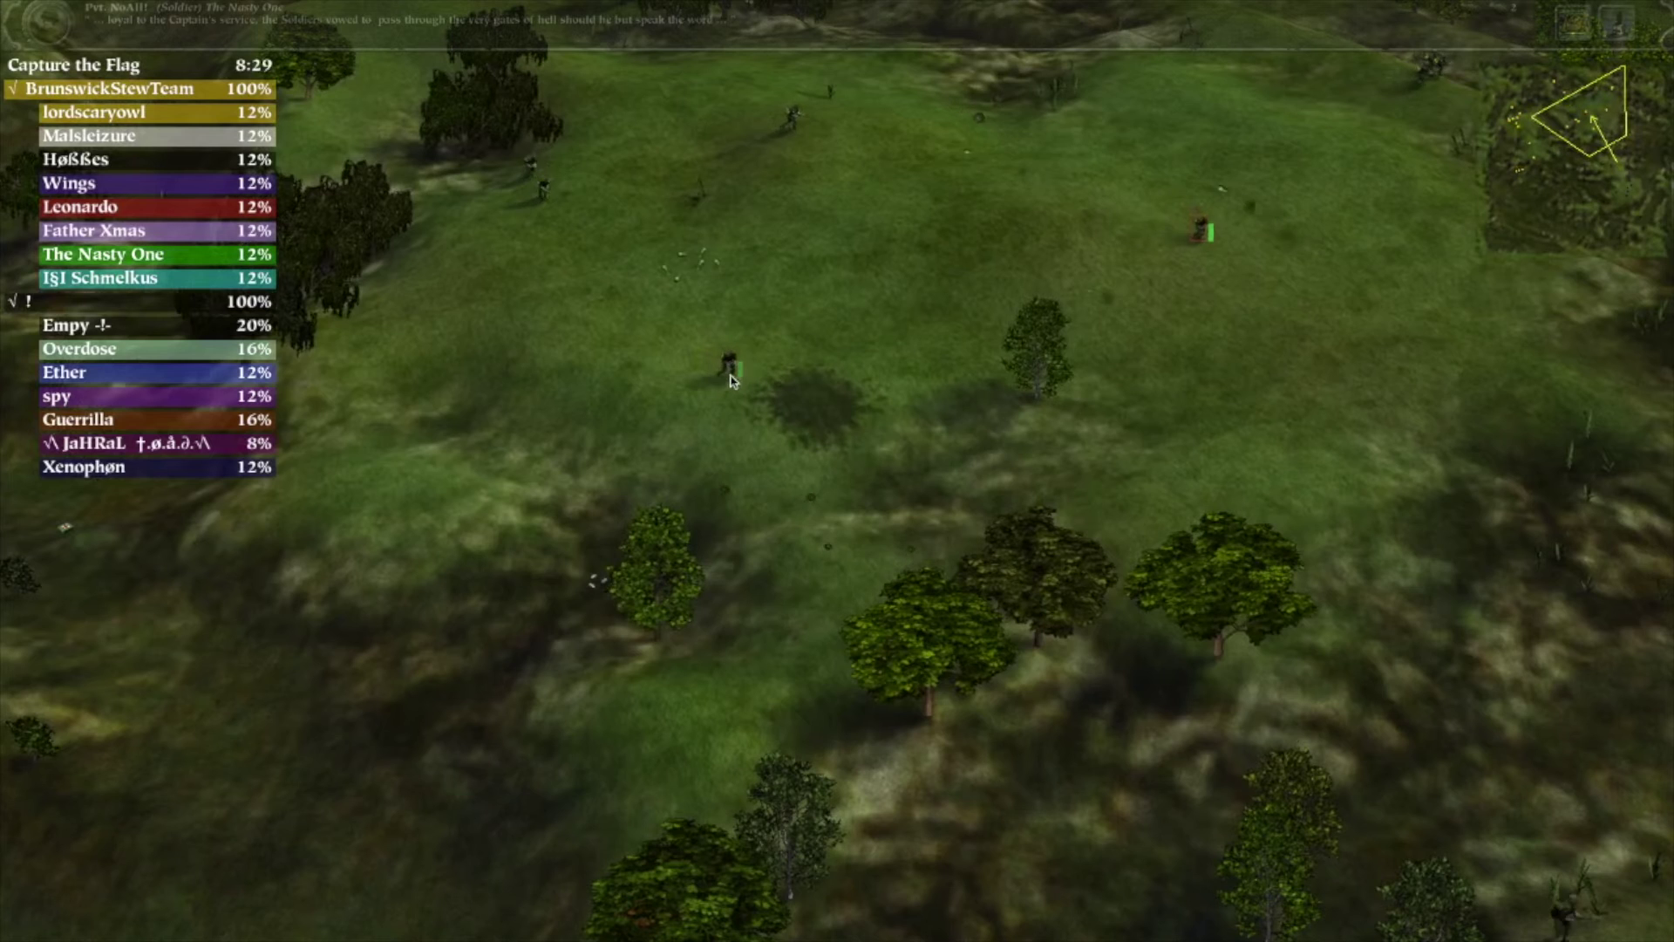
- Inspect the soldiers around the burning village, the grassy slope and the central field
{"action": "left_click", "coordinate": [731, 379]}
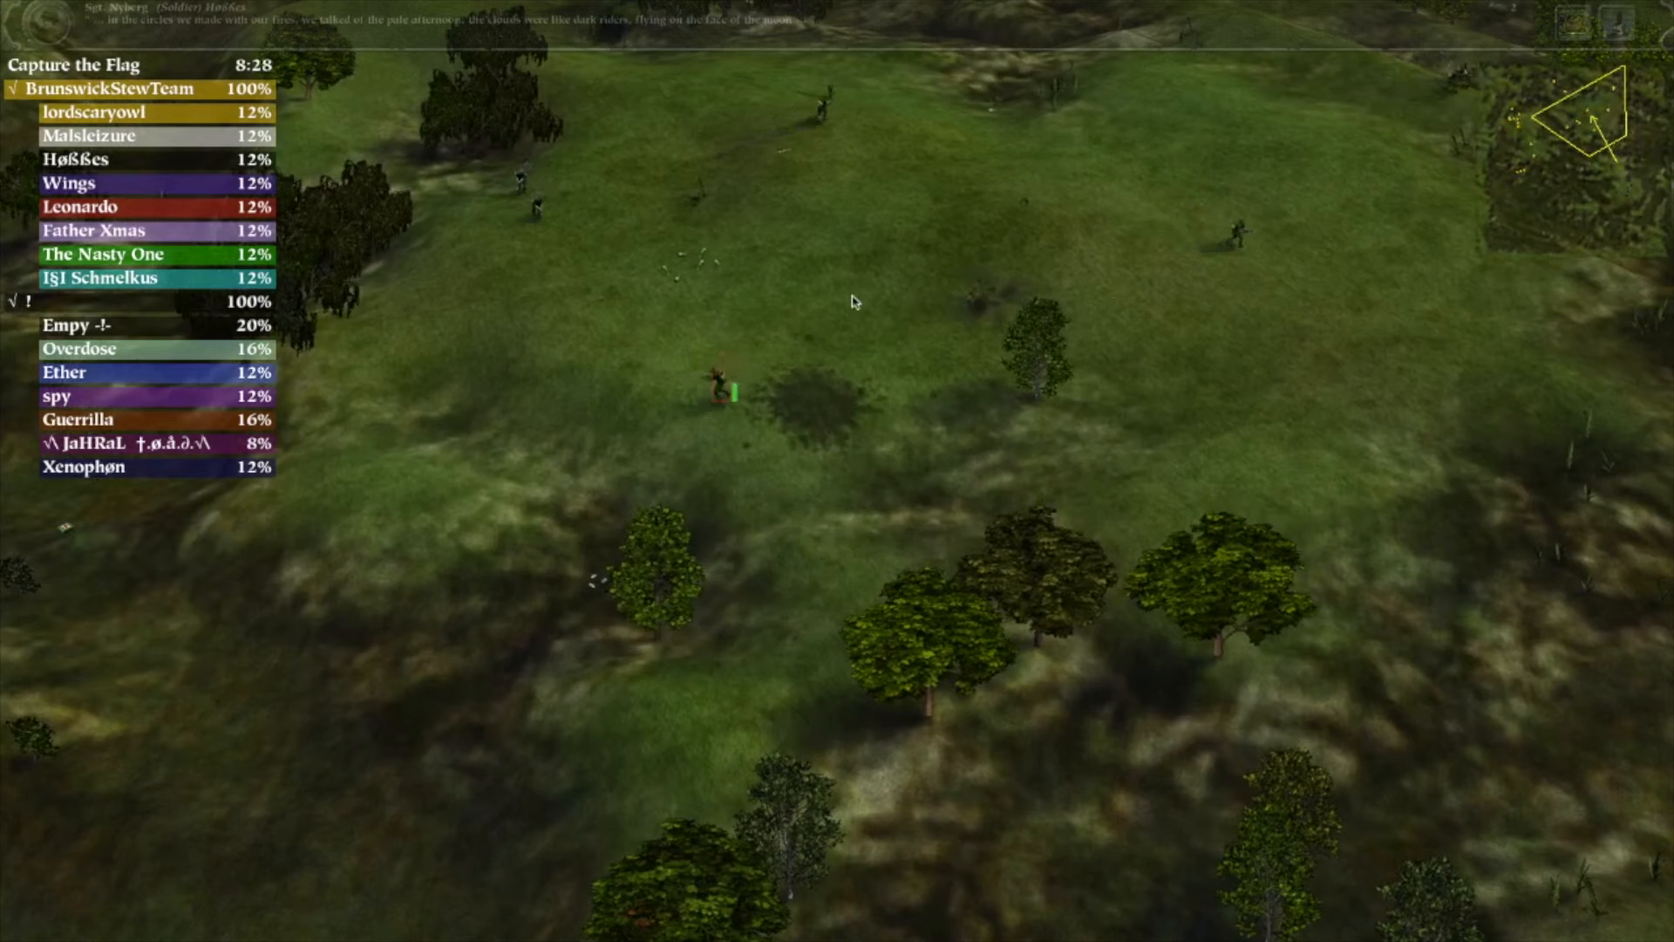
{"action": "right_click", "coordinate": [552, 268]}
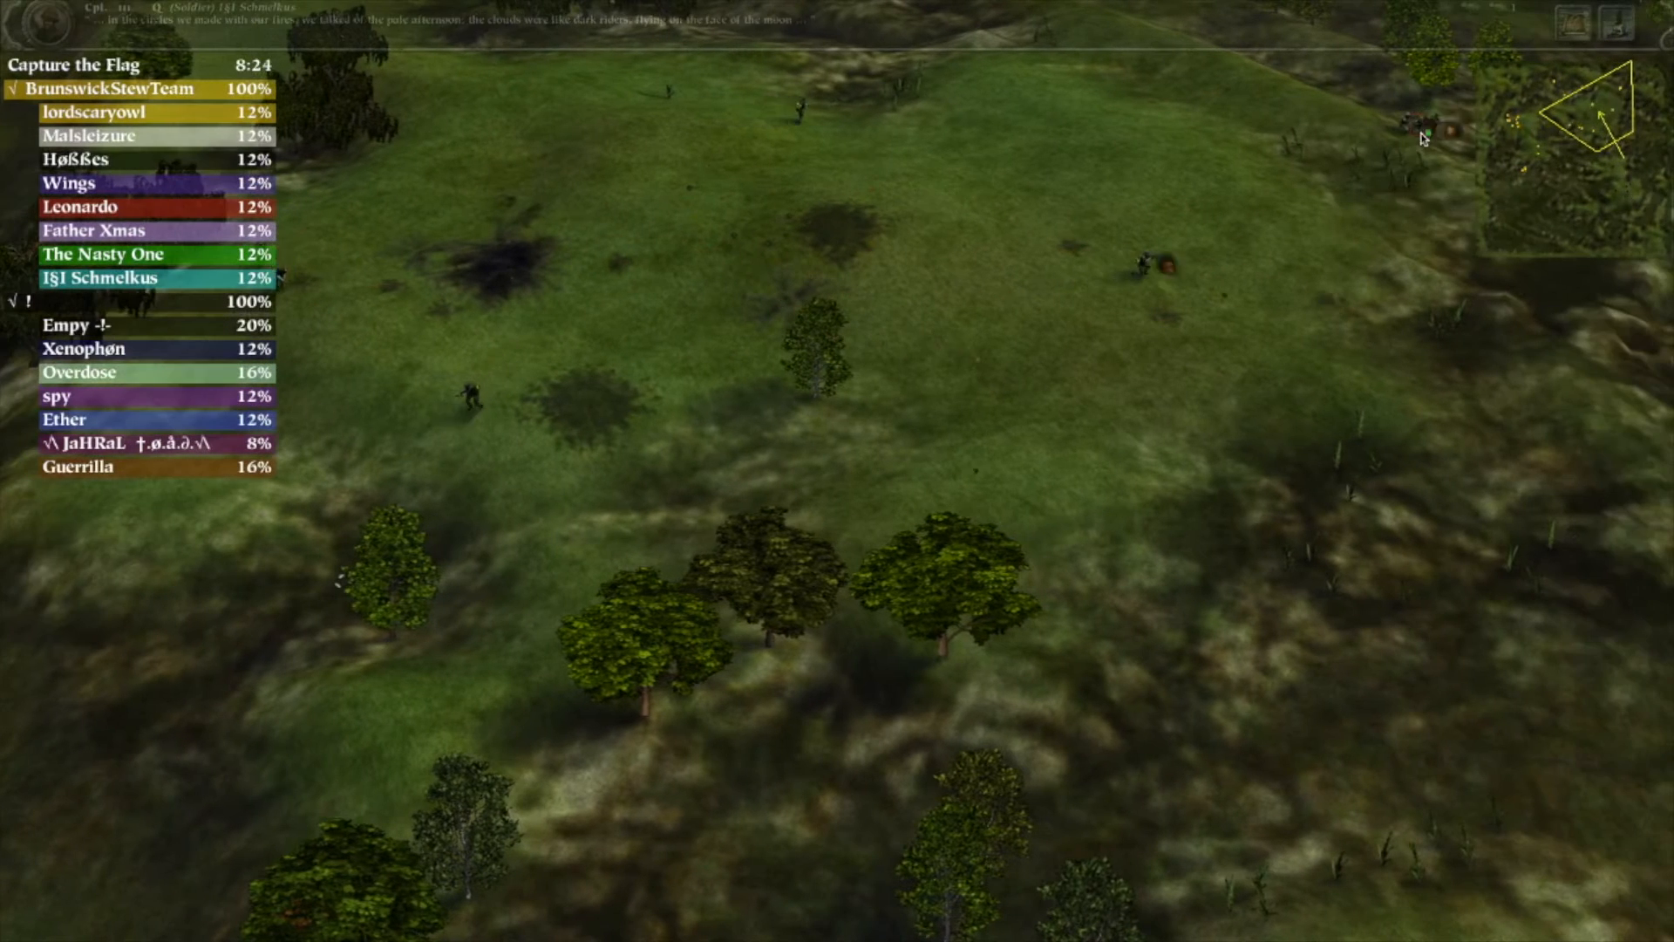
{"action": "scroll", "coordinate": [1517, 403], "scroll_direction": "down", "scroll_amount": 5}
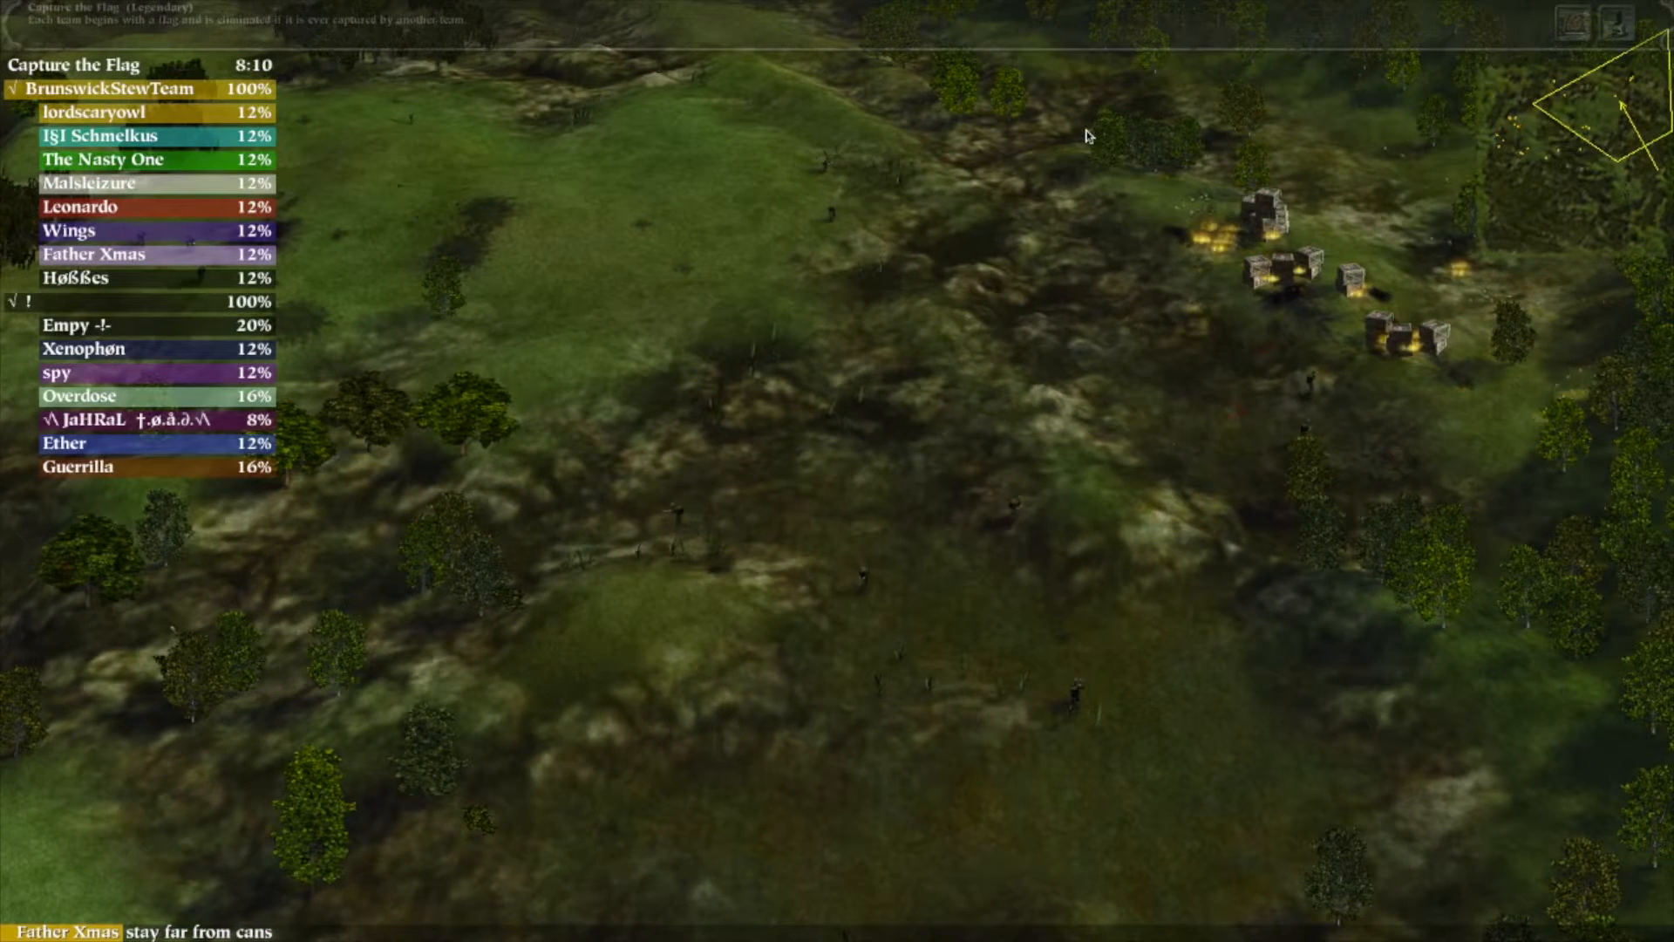
{"action": "left_click", "coordinate": [840, 218]}
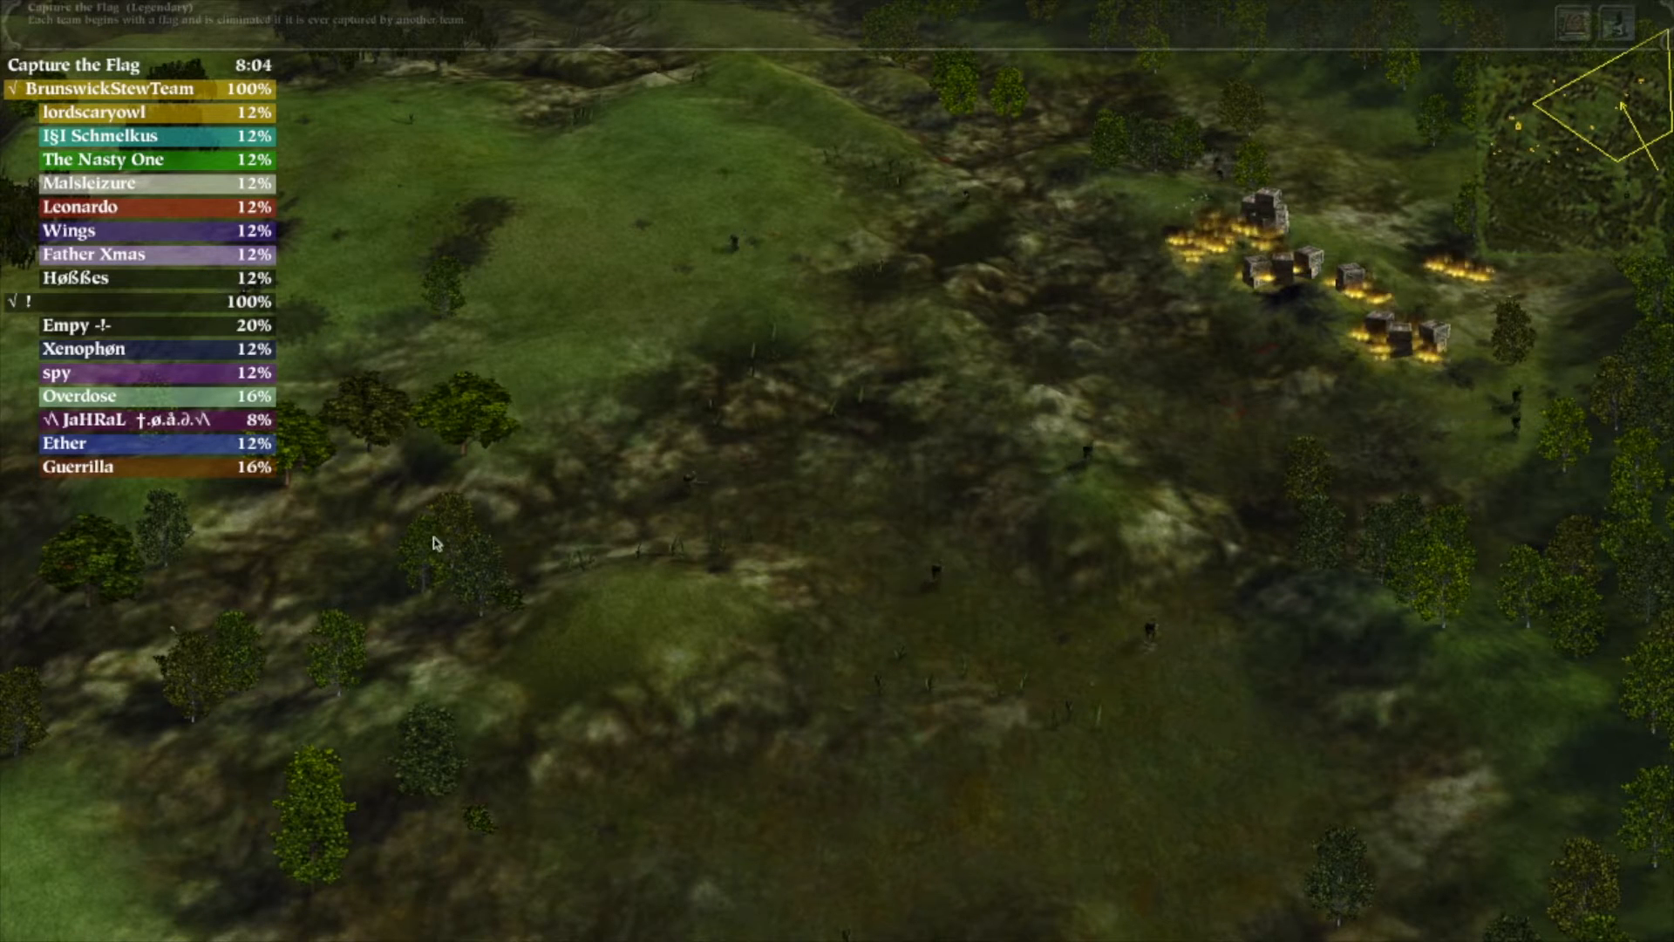
{"action": "left_click_drag", "start_coordinate": [435, 542], "coordinate": [510, 523]}
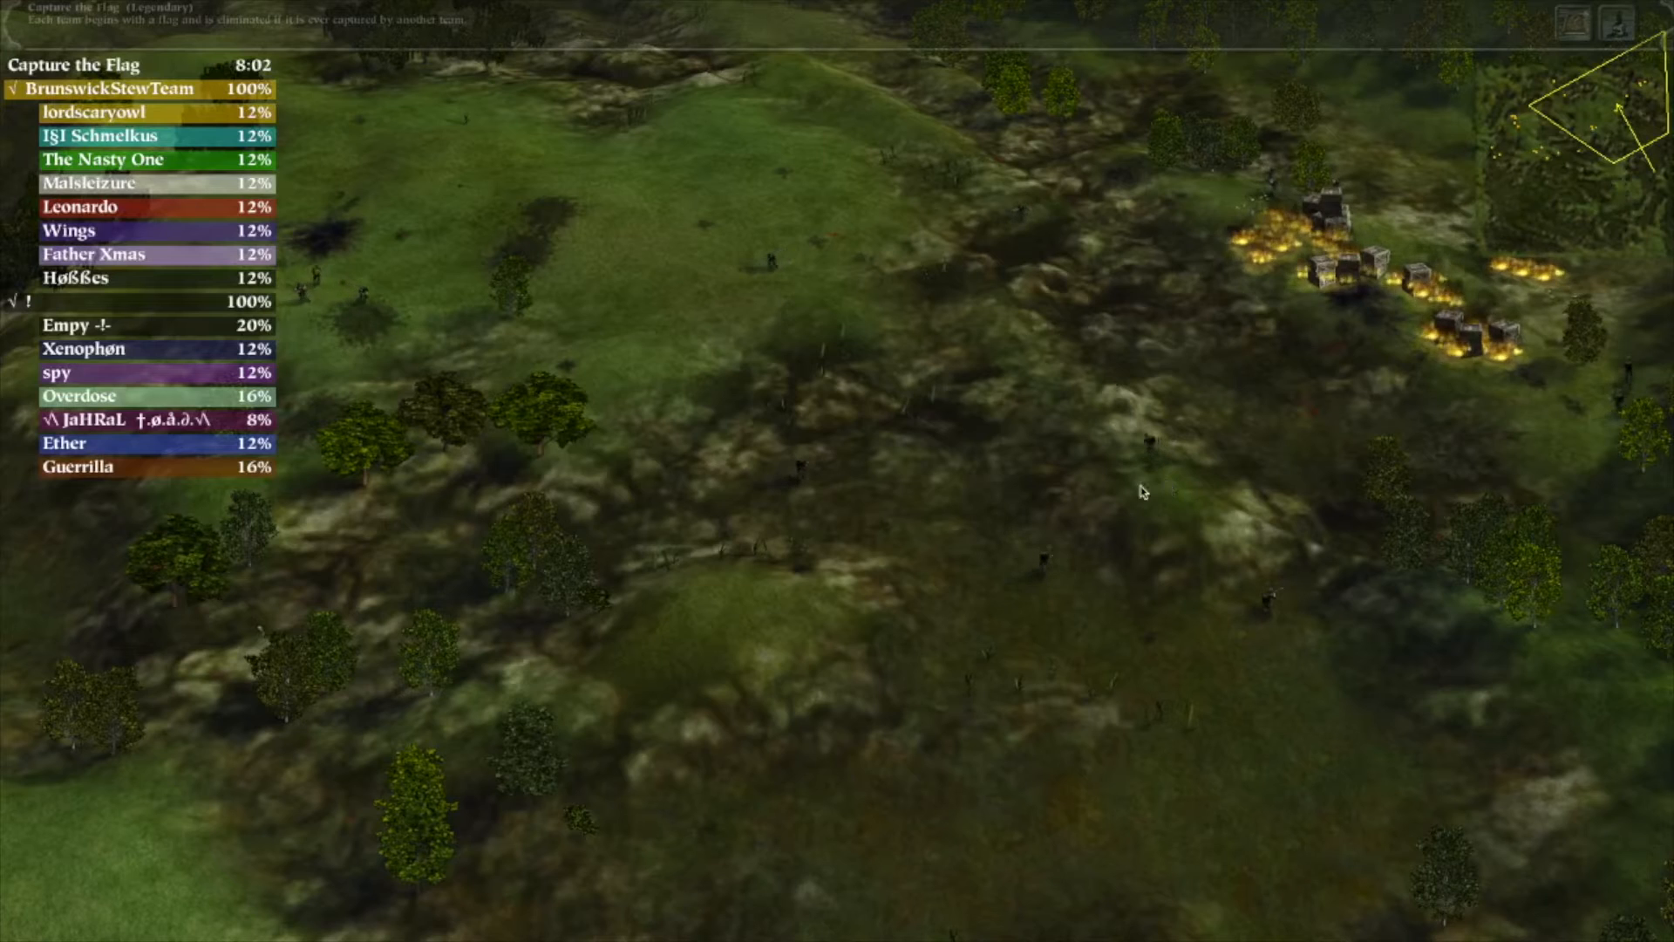
{"action": "left_click_drag", "start_coordinate": [431, 340], "coordinate": [382, 400]}
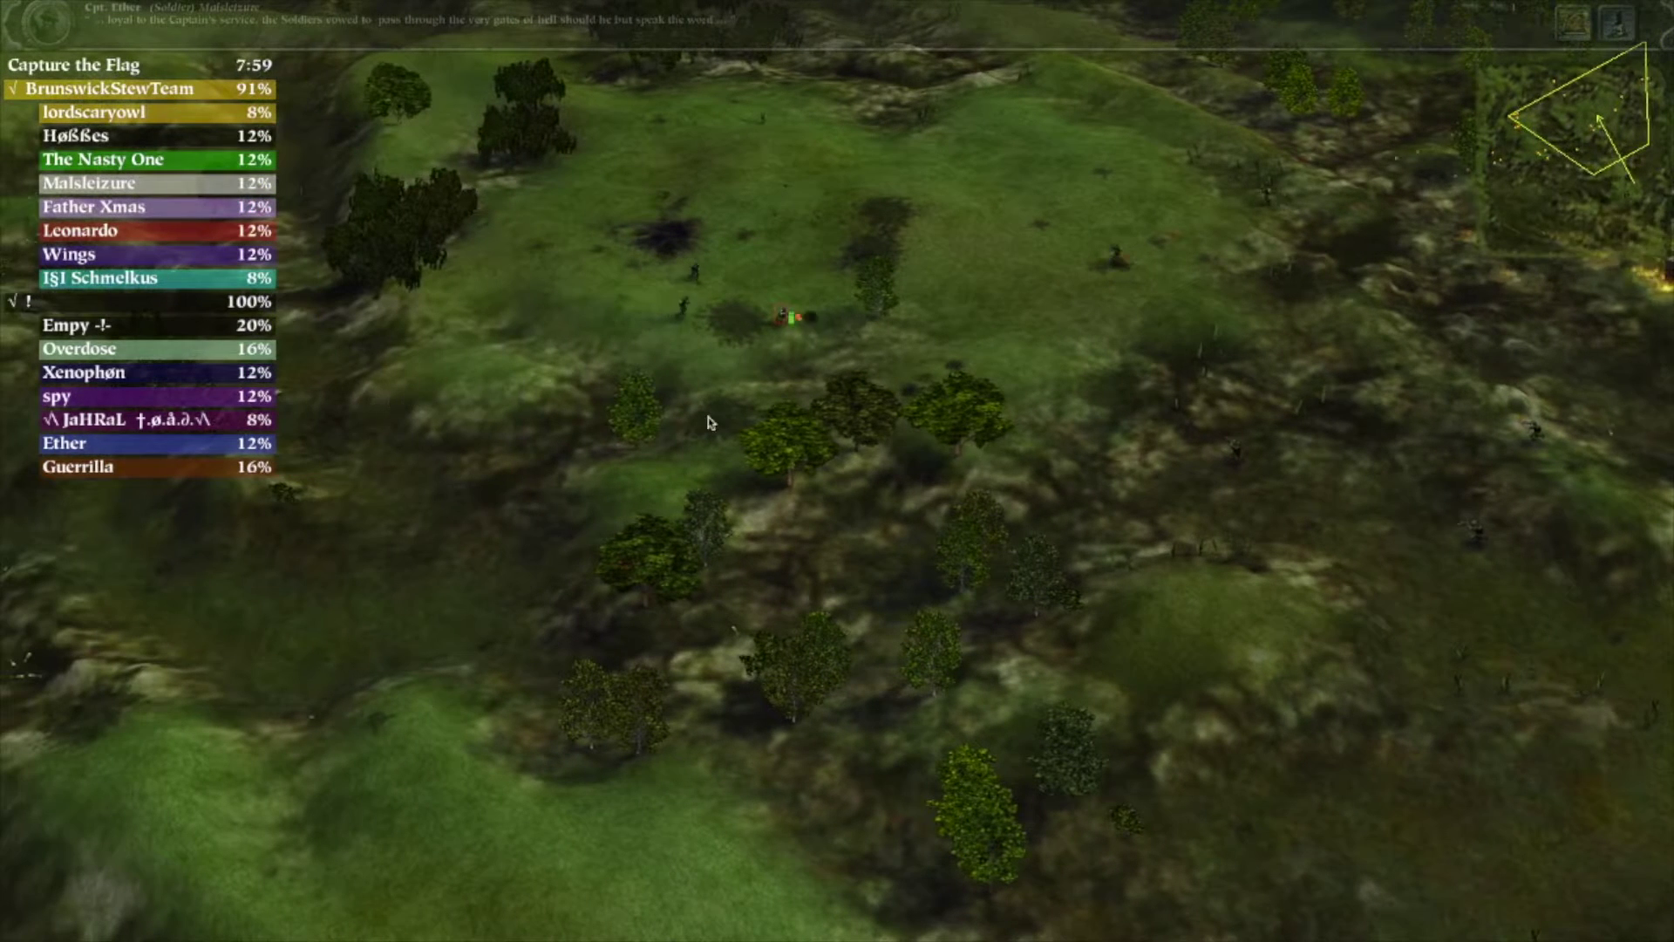
{"action": "left_click_drag", "start_coordinate": [848, 437], "coordinate": [976, 526]}
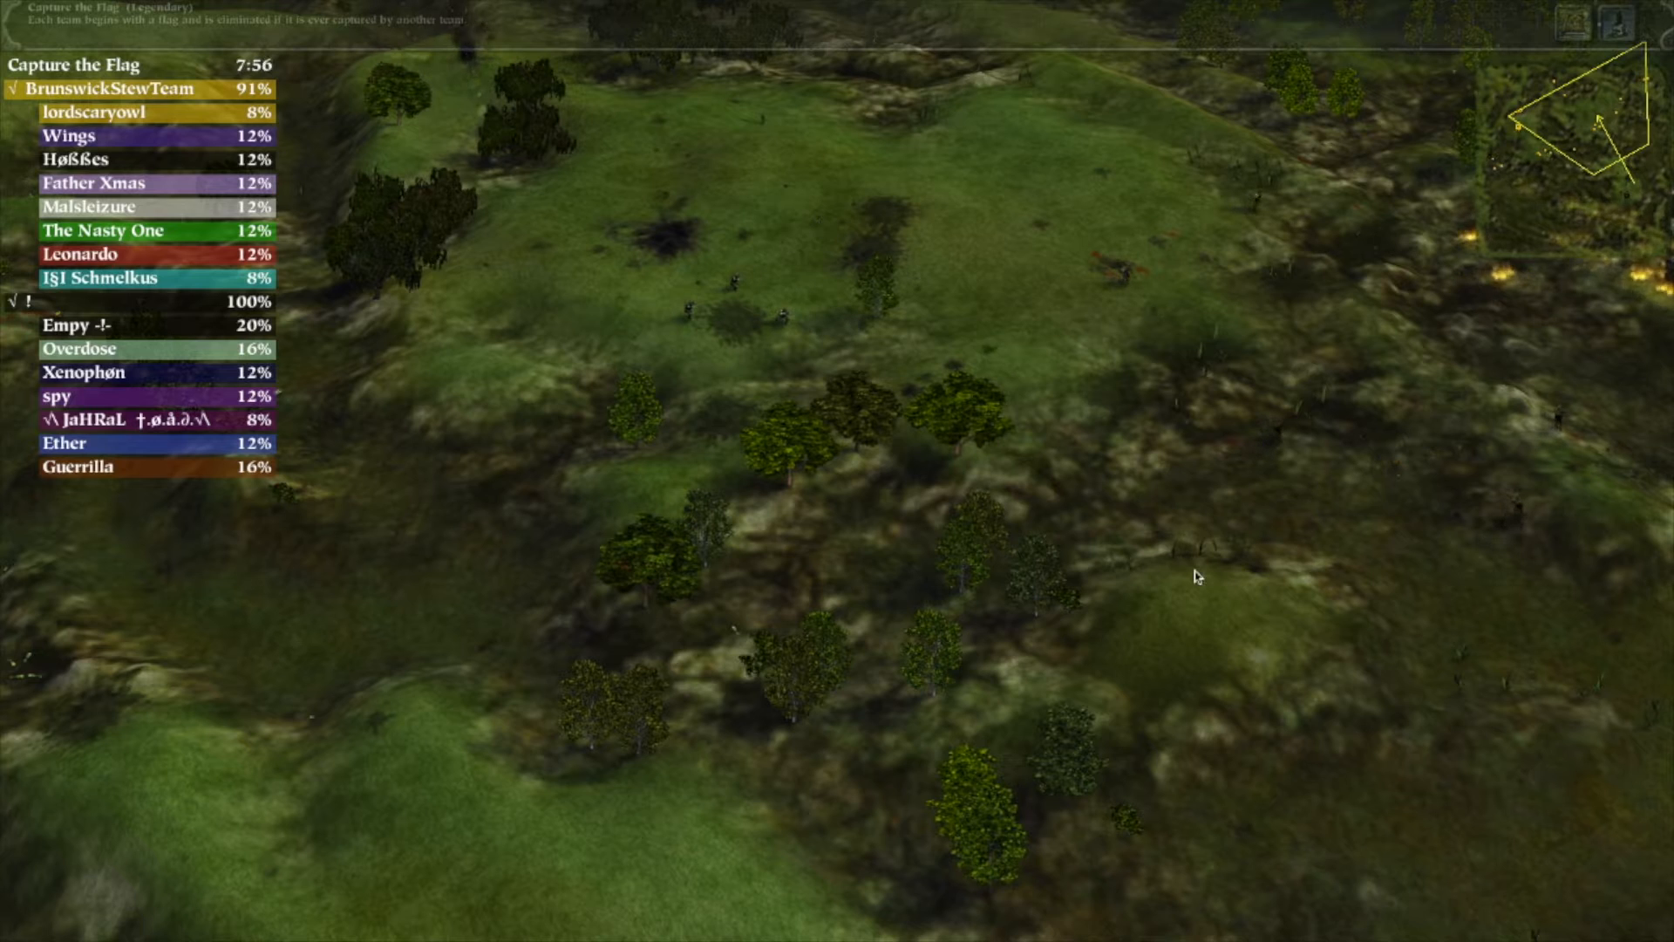
{"action": "left_click_drag", "start_coordinate": [837, 524], "coordinate": [1007, 486]}
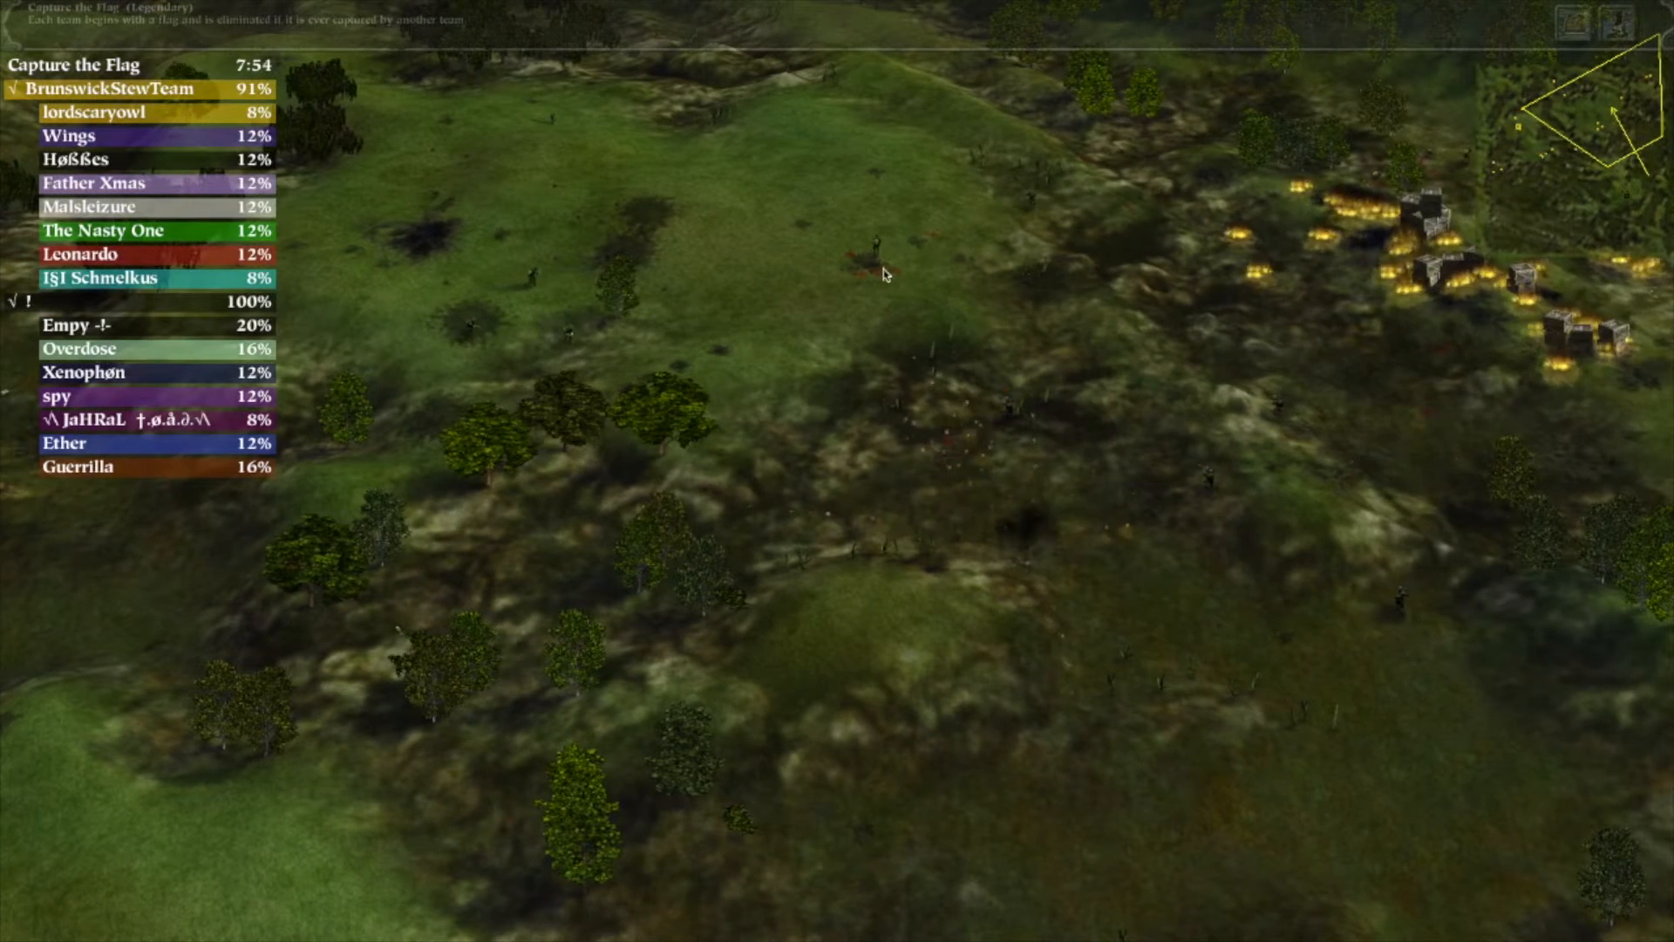
{"action": "left_click", "coordinate": [882, 272]}
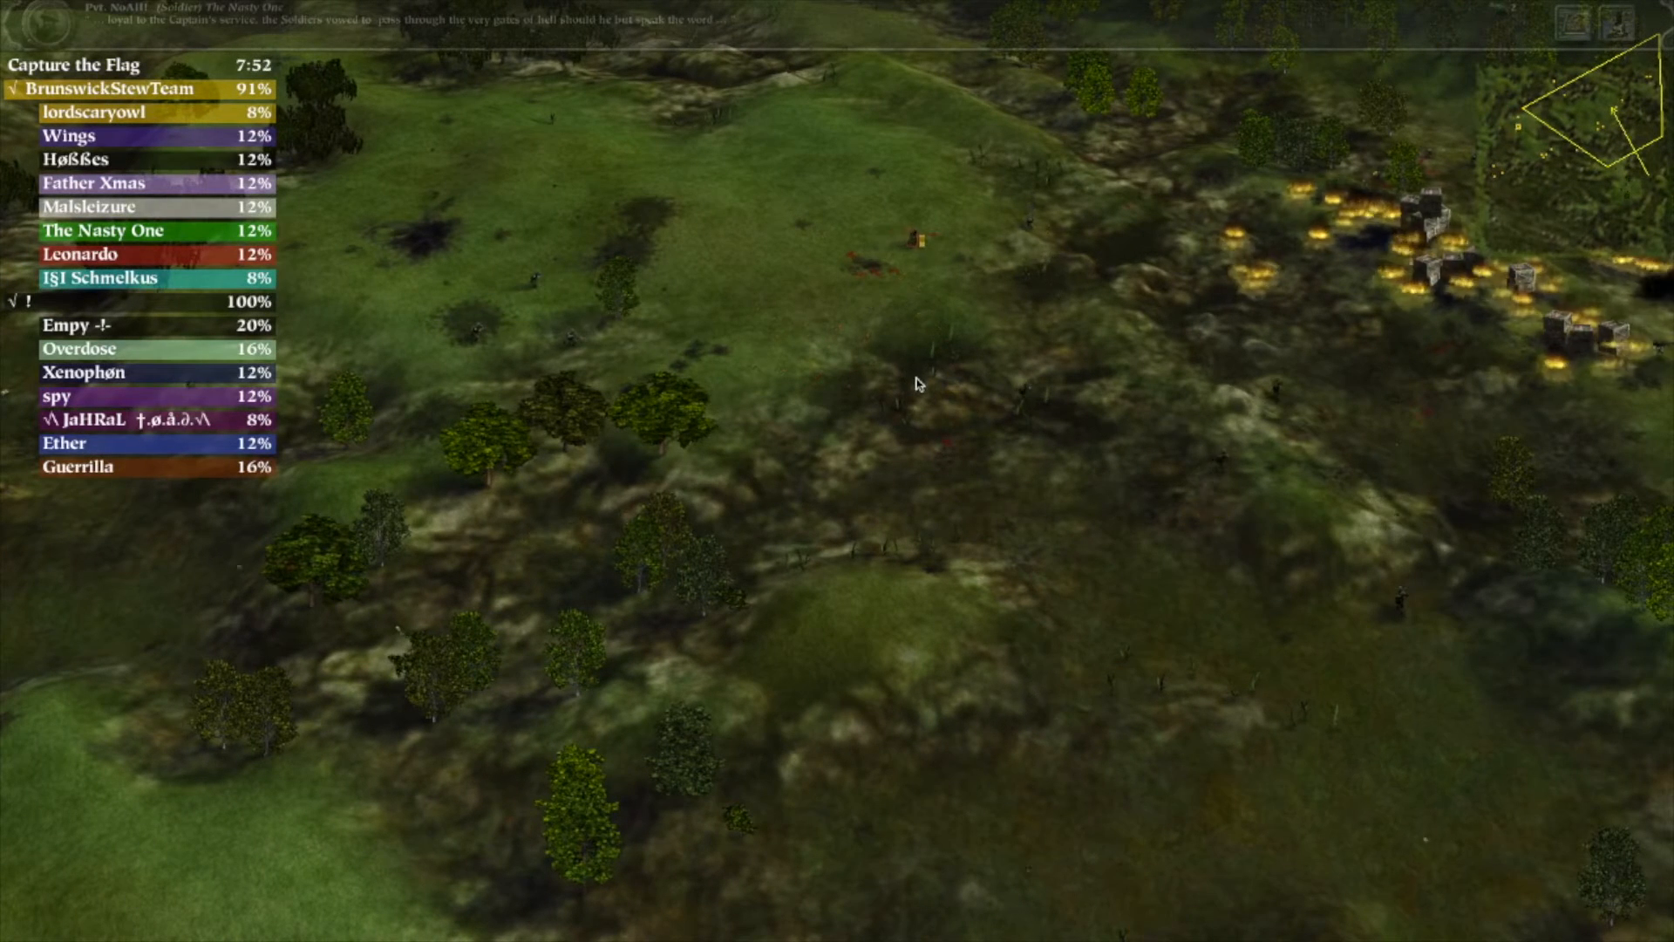
{"action": "left_click_drag", "start_coordinate": [752, 451], "coordinate": [892, 585]}
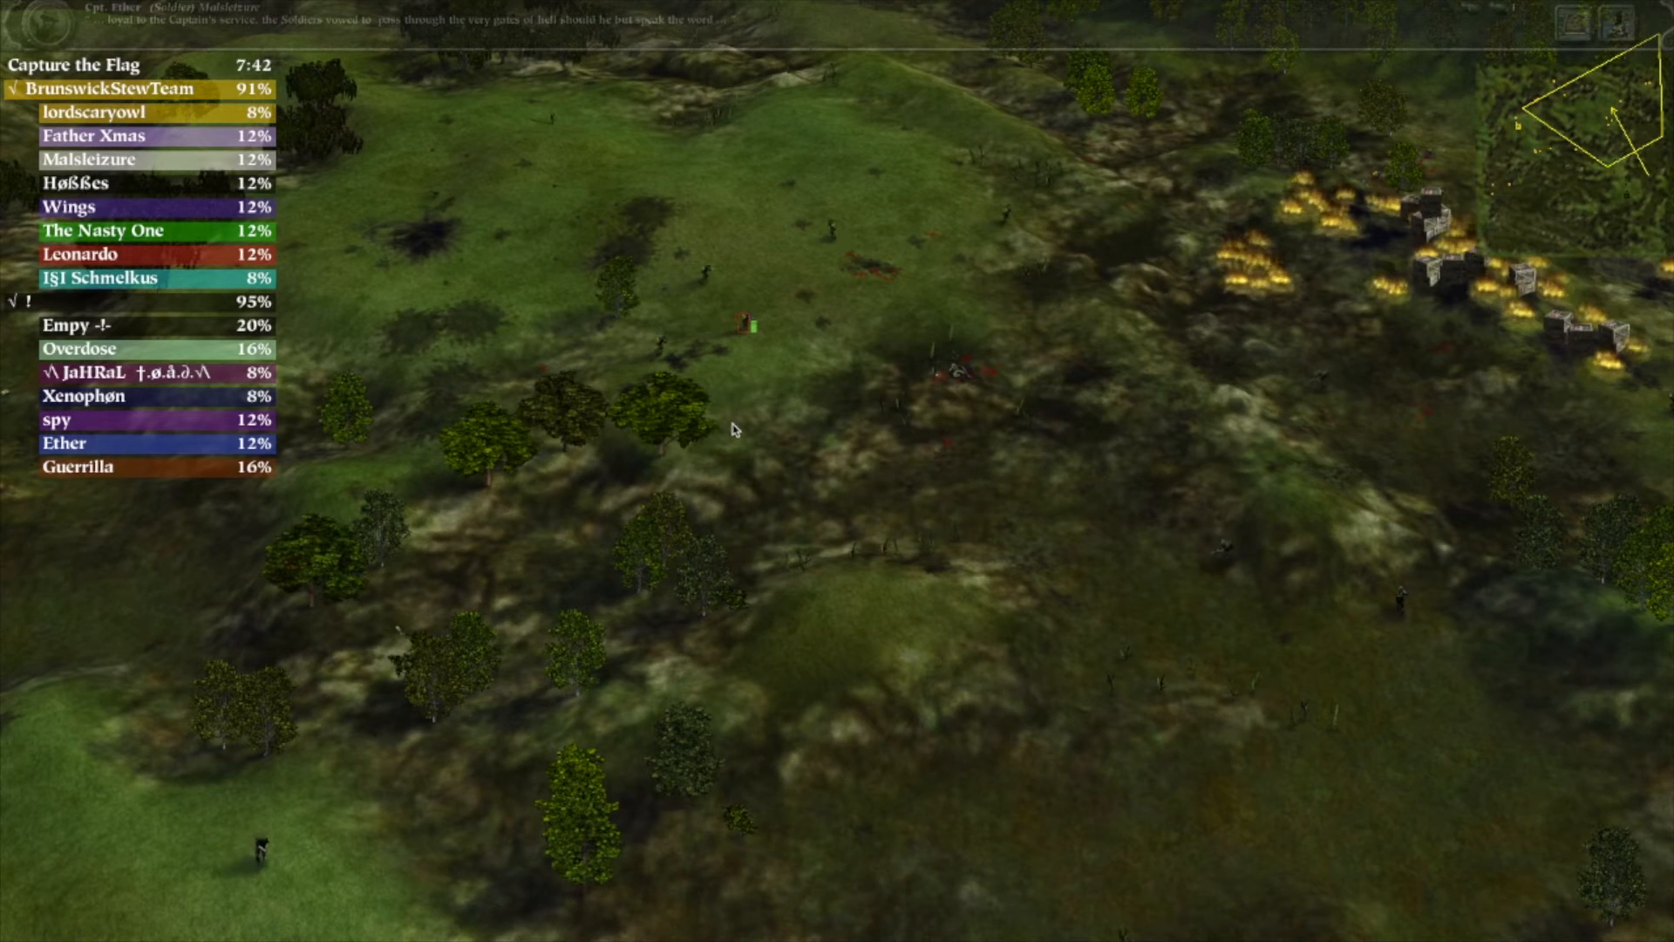
{"action": "left_click_drag", "start_coordinate": [898, 497], "coordinate": [1039, 590]}
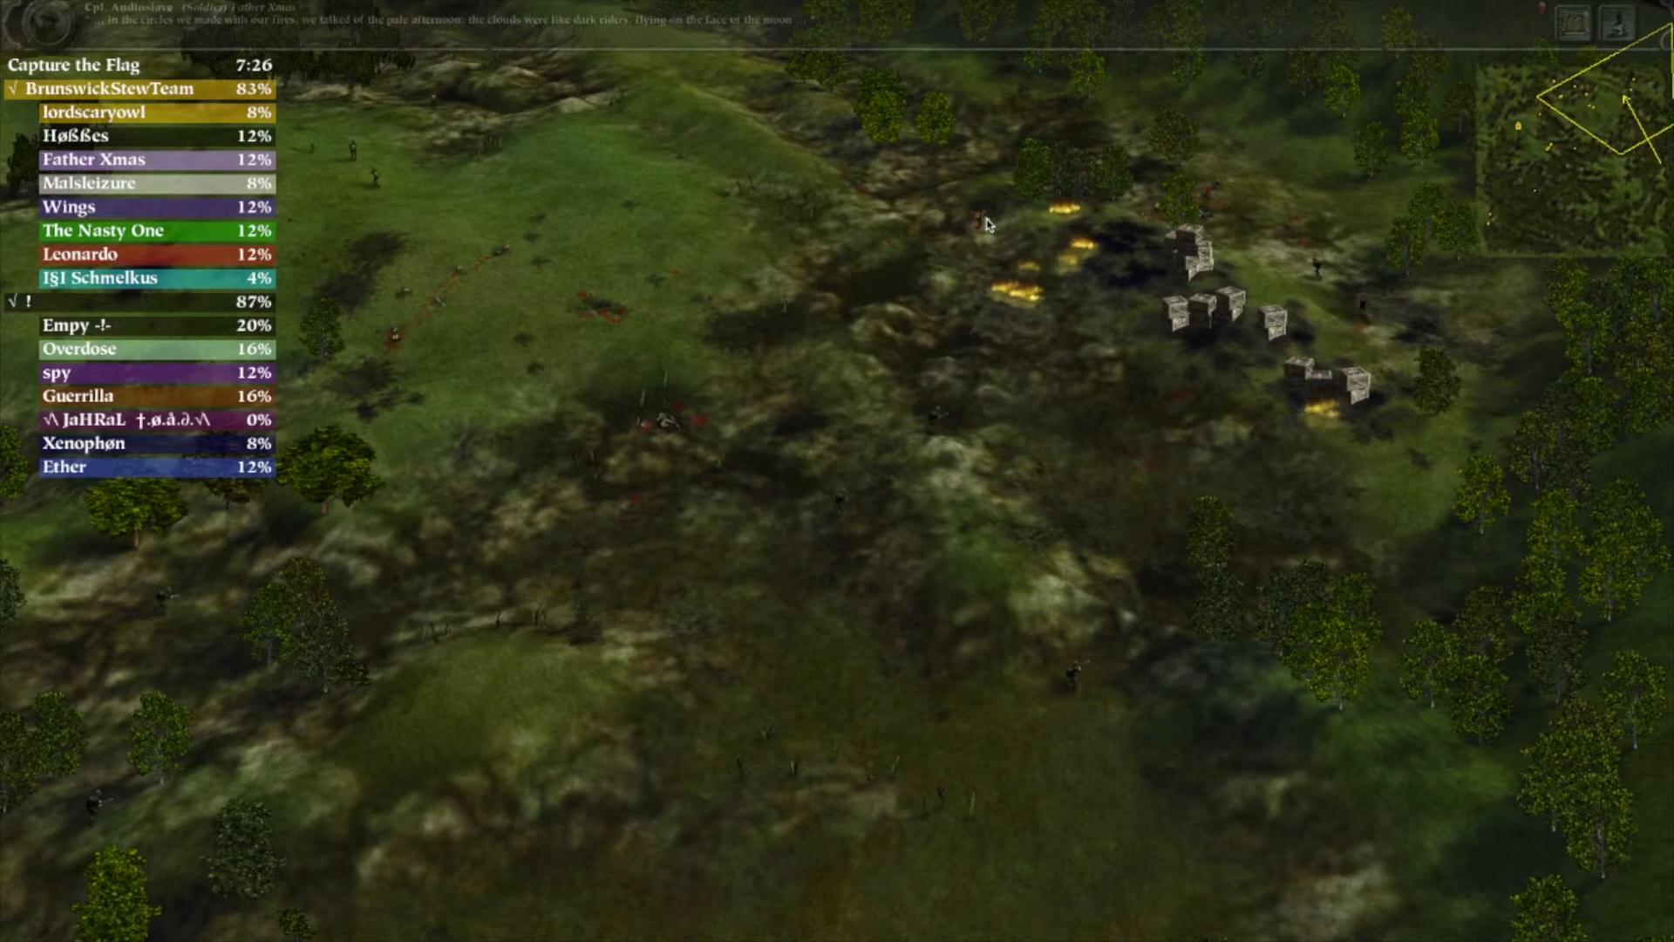
{"action": "scroll", "coordinate": [988, 225], "scroll_direction": "down", "scroll_amount": 3}
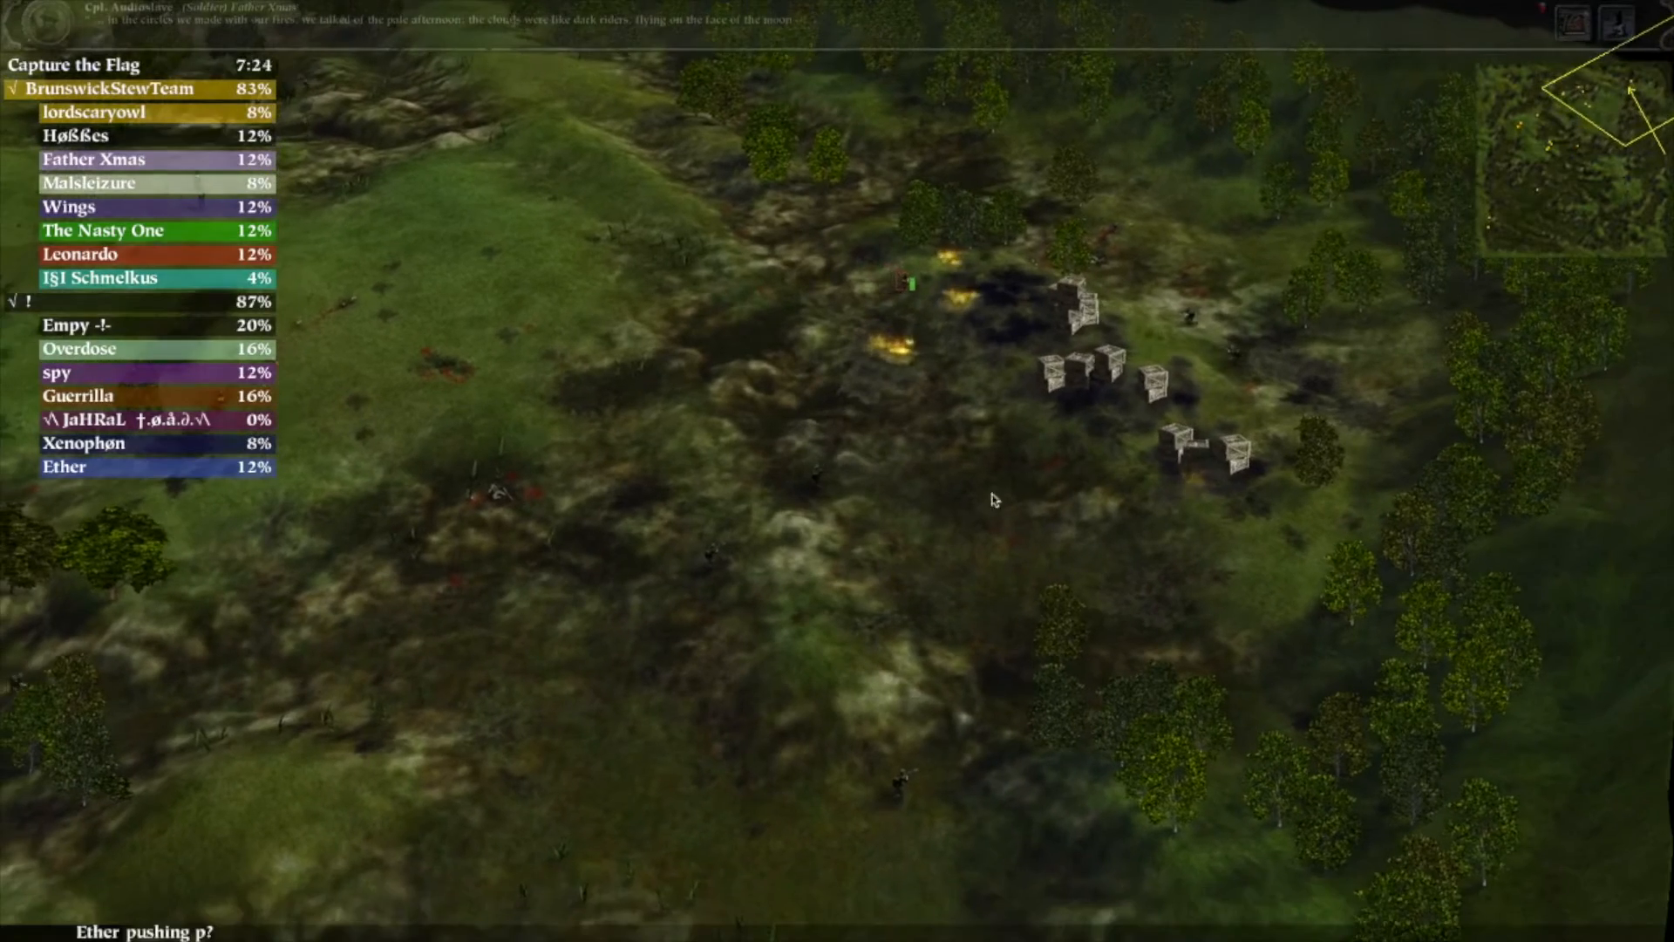
- Survey the meadow, selecting a unit there and the soldier near the flag, then pan past the crates
{"action": "left_click_drag", "start_coordinate": [992, 499], "coordinate": [1118, 582]}
{"action": "key", "text": "Up"}
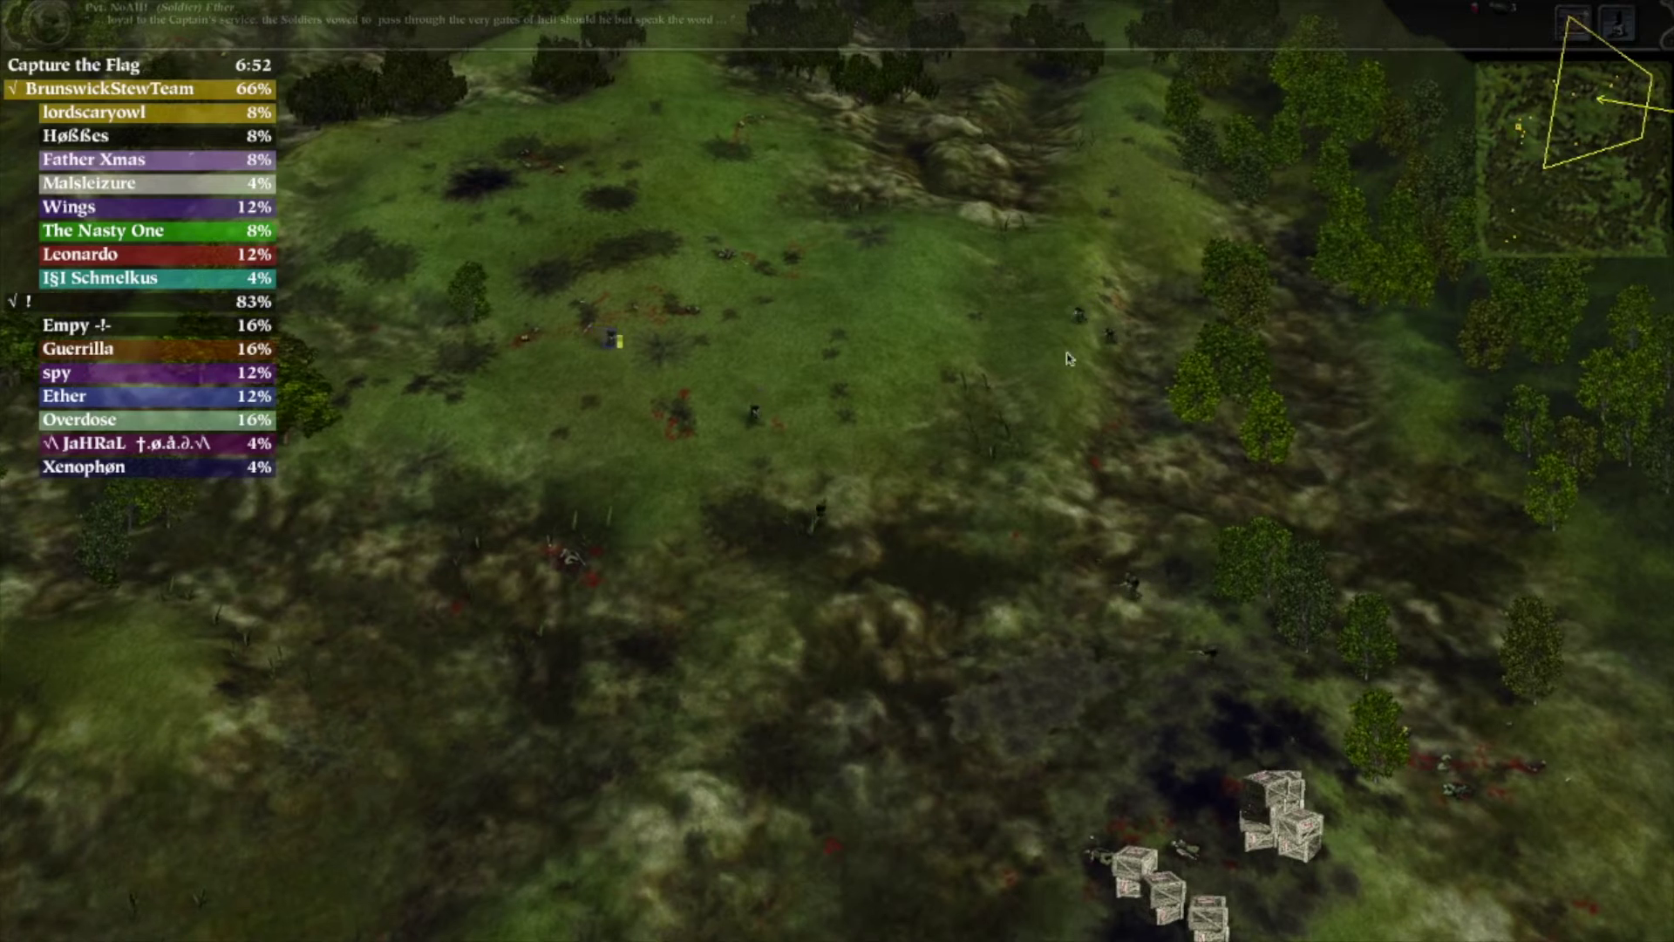
{"action": "left_click_drag", "start_coordinate": [1041, 461], "coordinate": [1128, 508]}
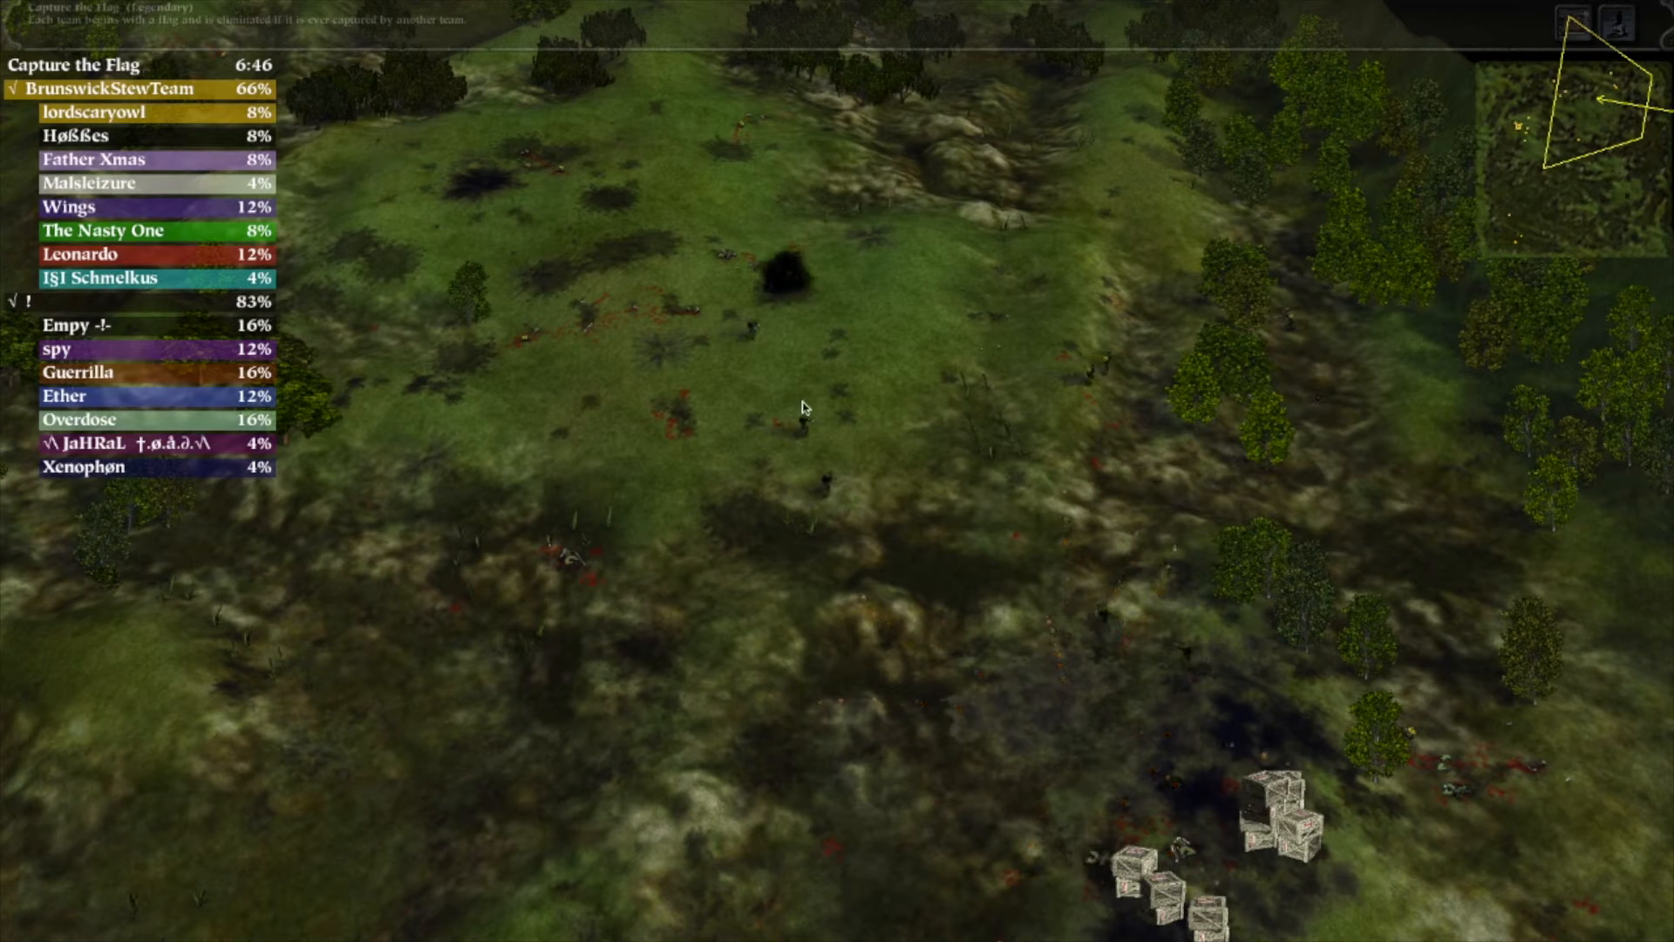
{"action": "left_click", "coordinate": [774, 343]}
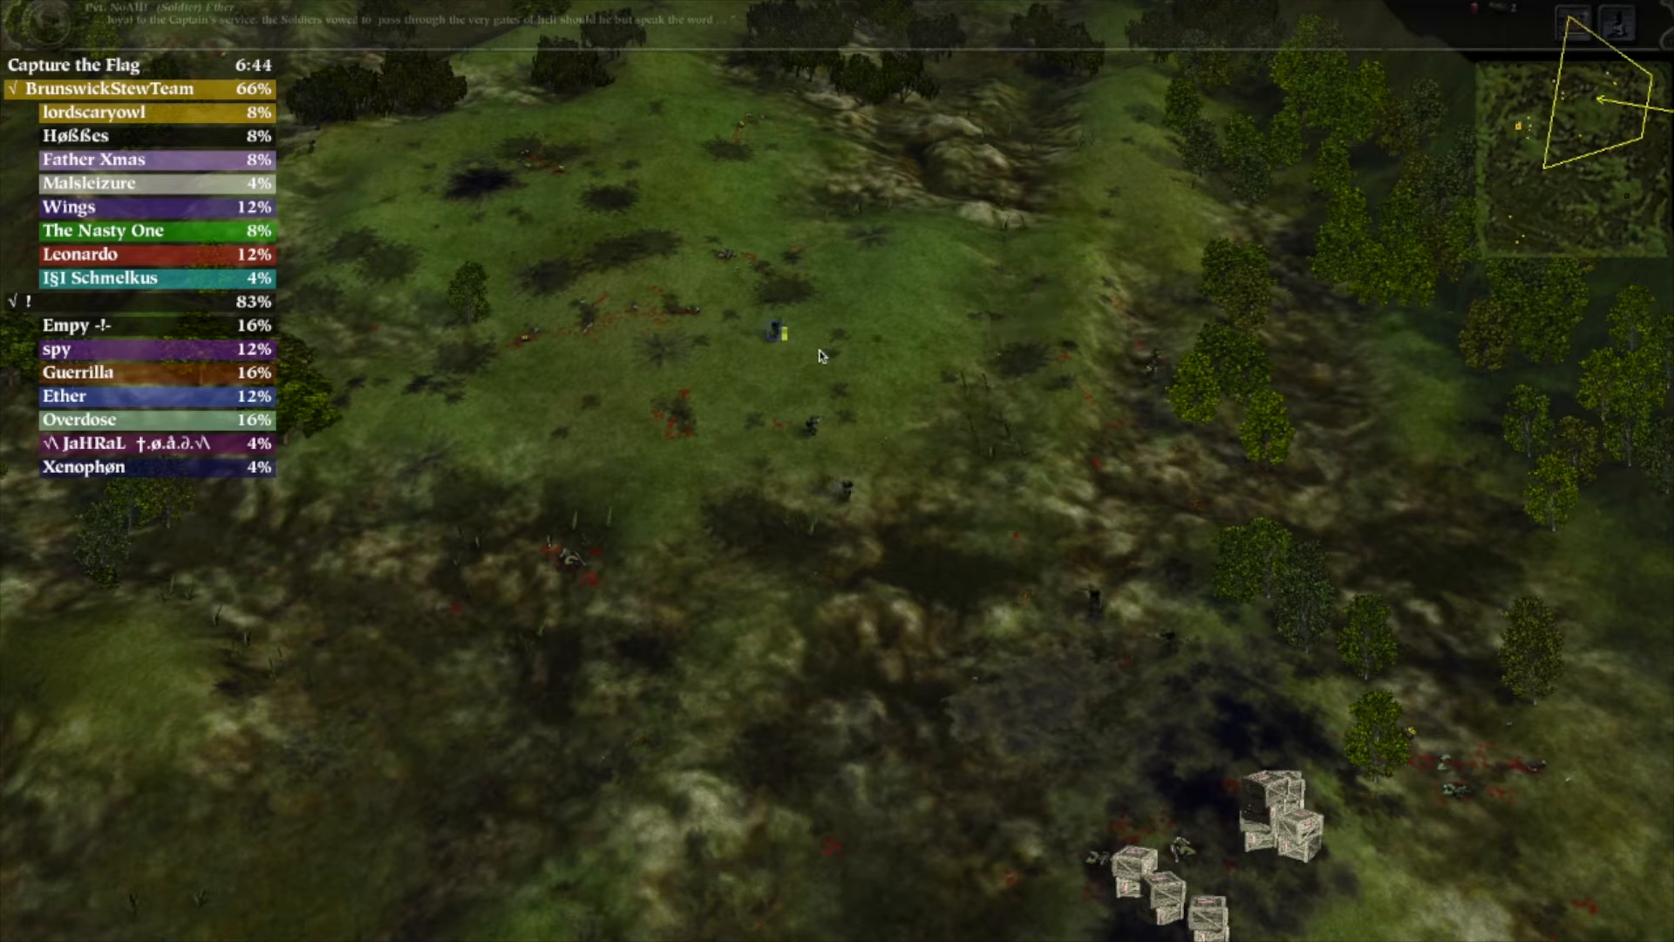
{"action": "key", "text": "Right"}
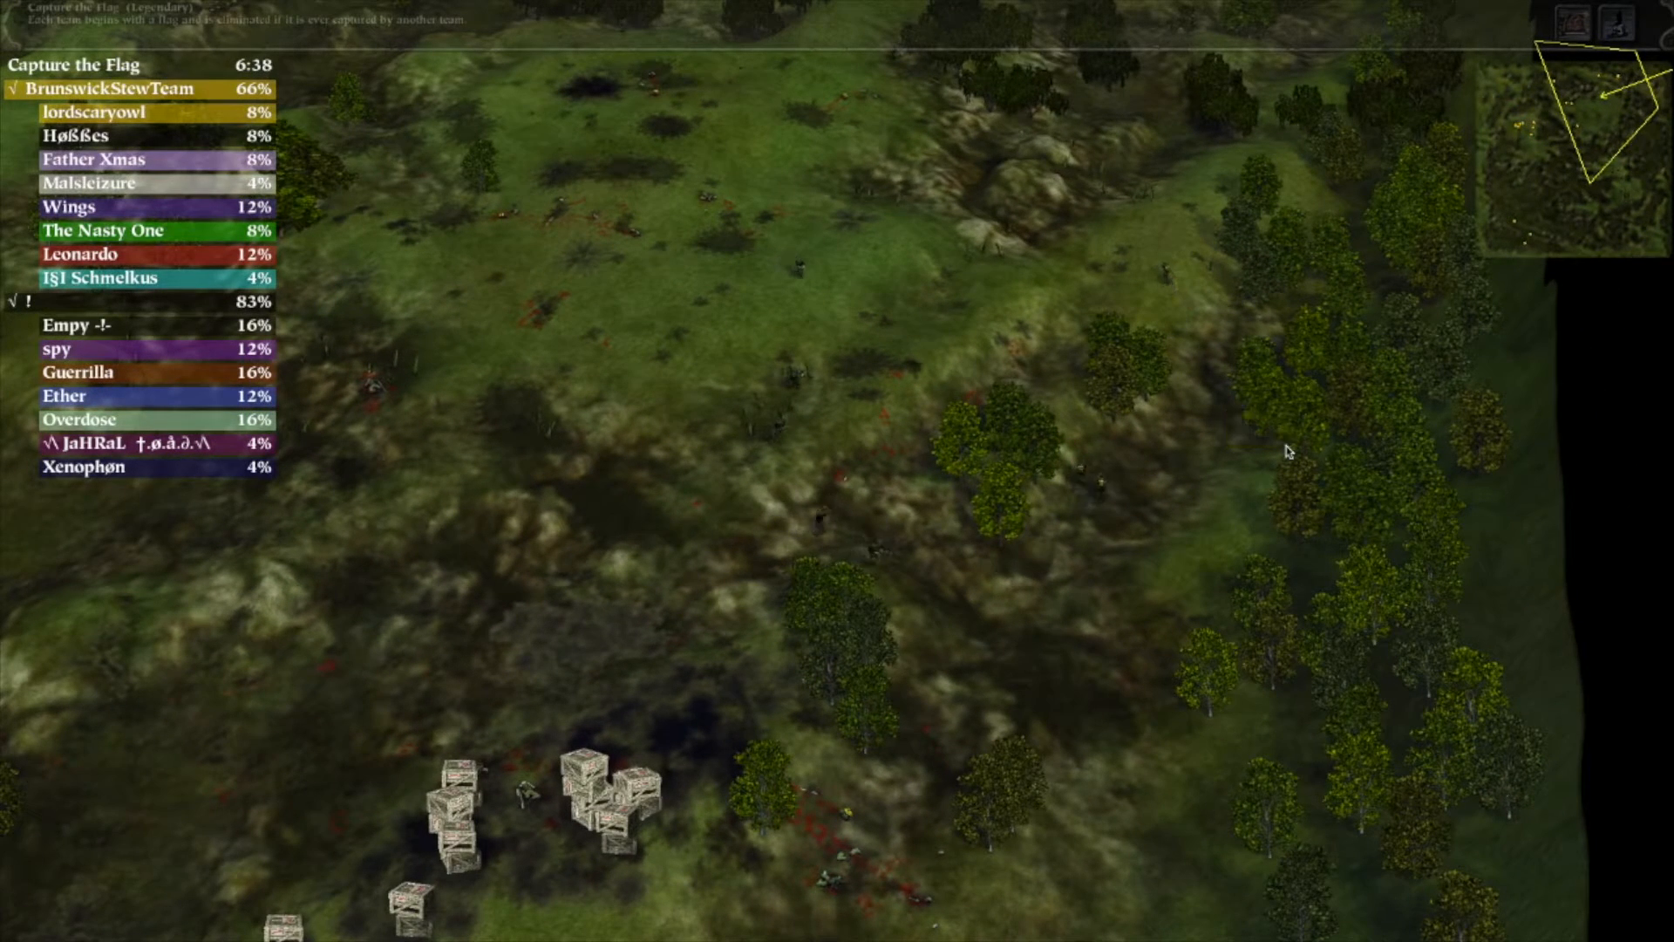
{"action": "key", "text": "Up"}
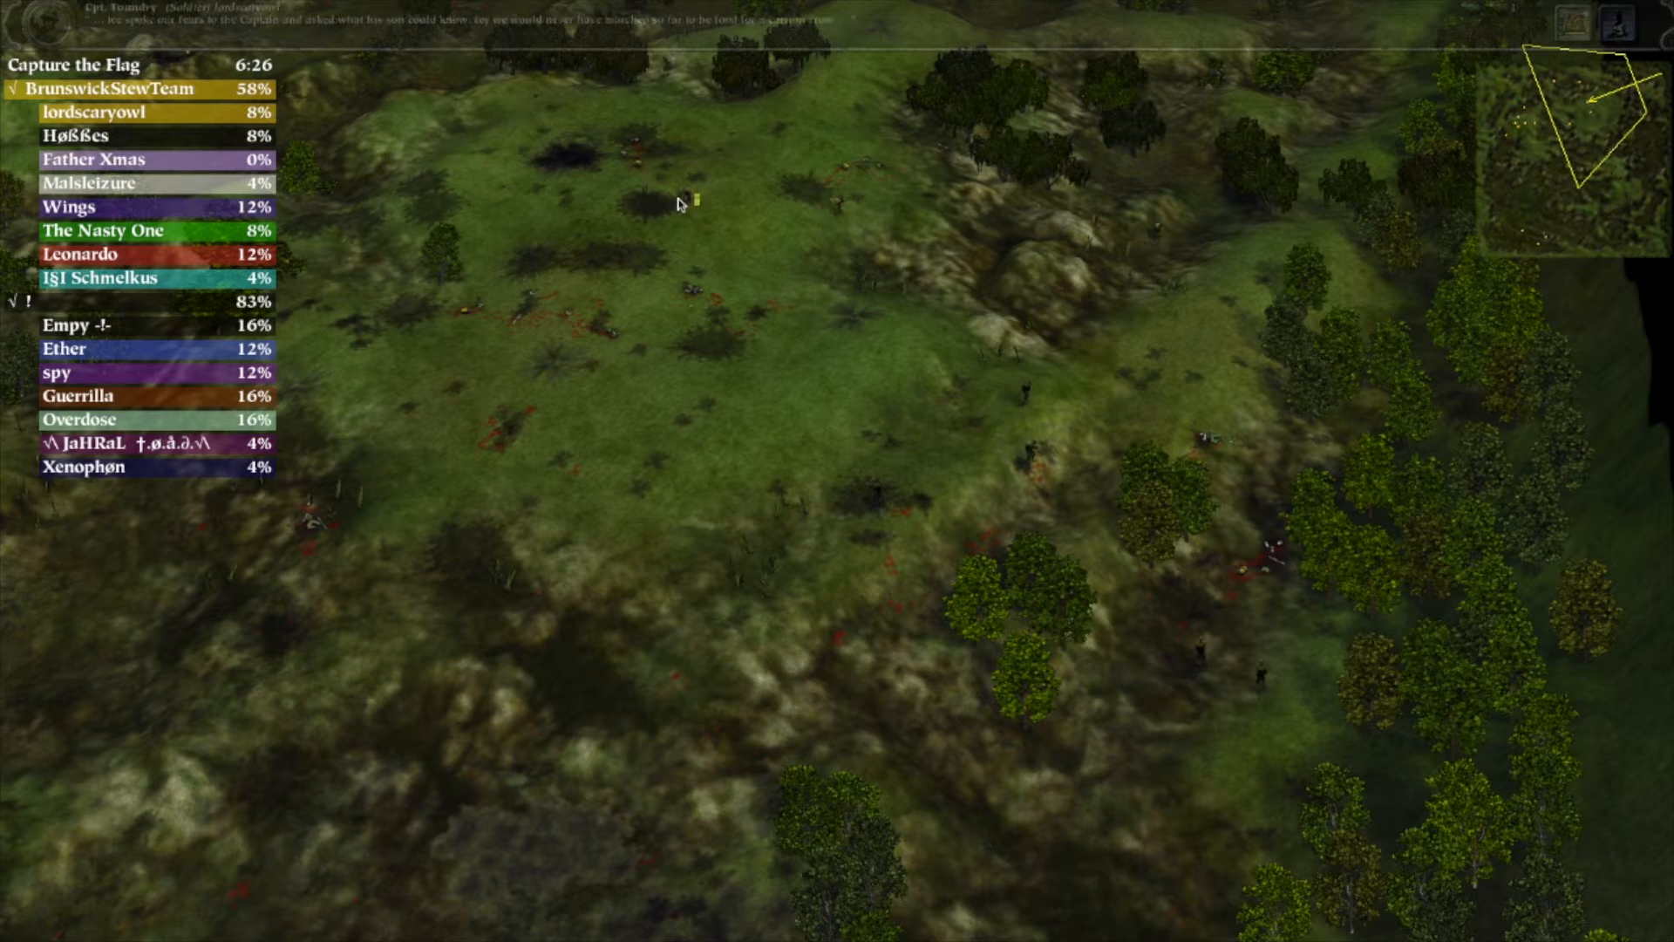
{"action": "scroll", "coordinate": [803, 336], "scroll_direction": "down", "scroll_amount": 2}
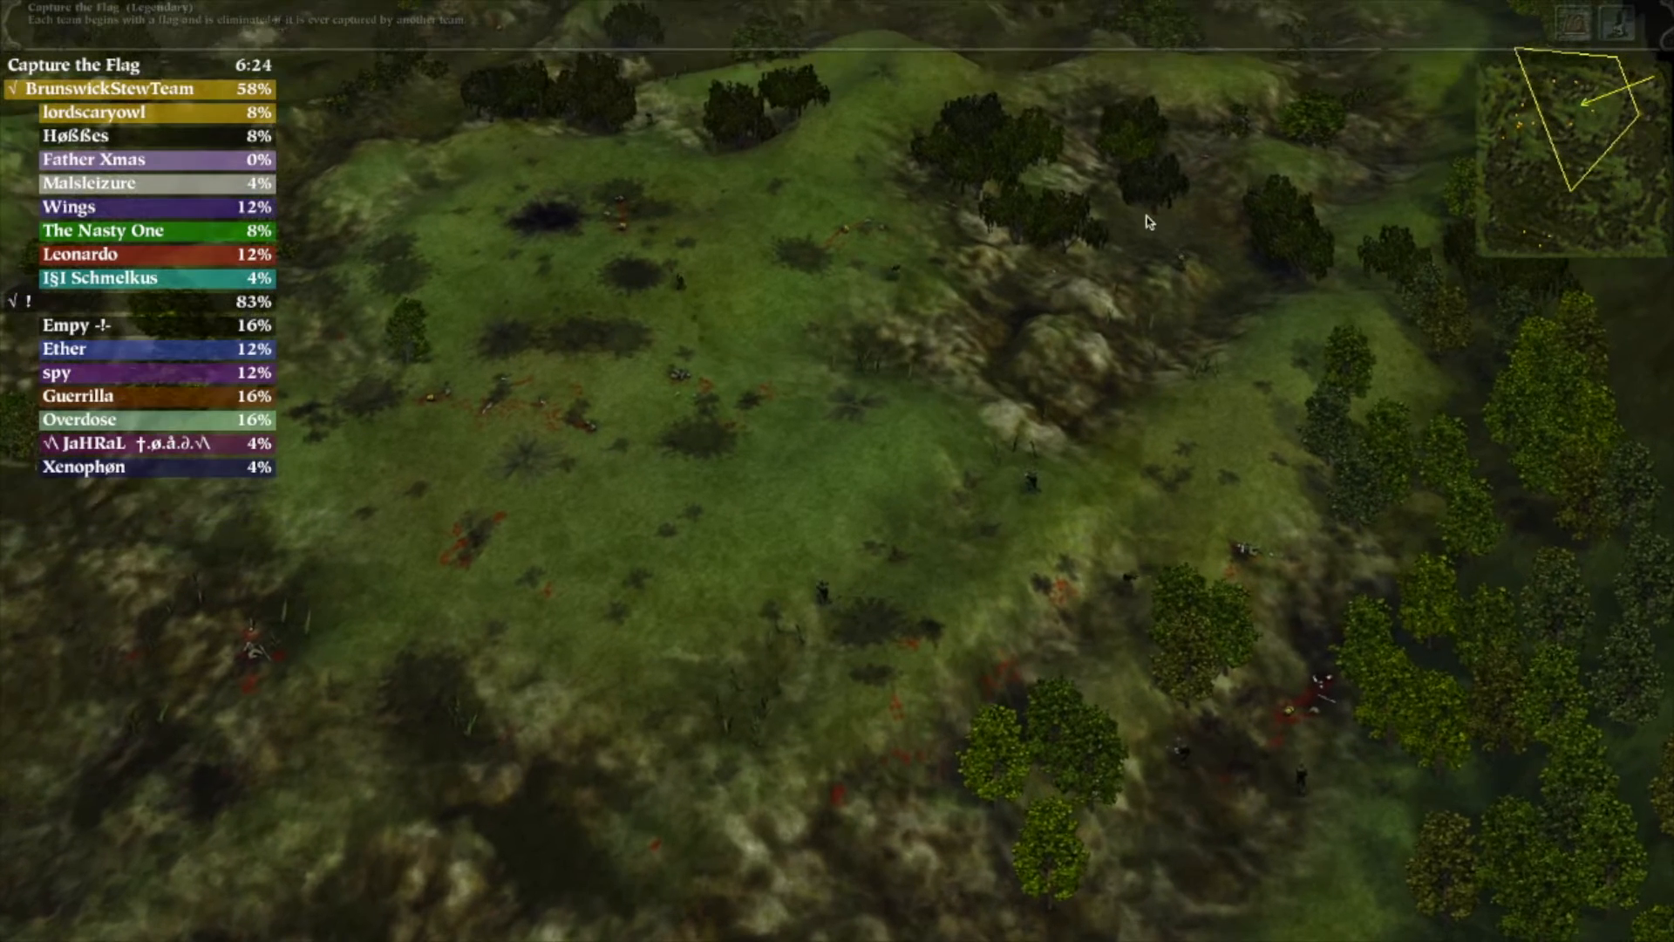
{"action": "scroll", "coordinate": [1009, 581], "scroll_direction": "down", "scroll_amount": 1}
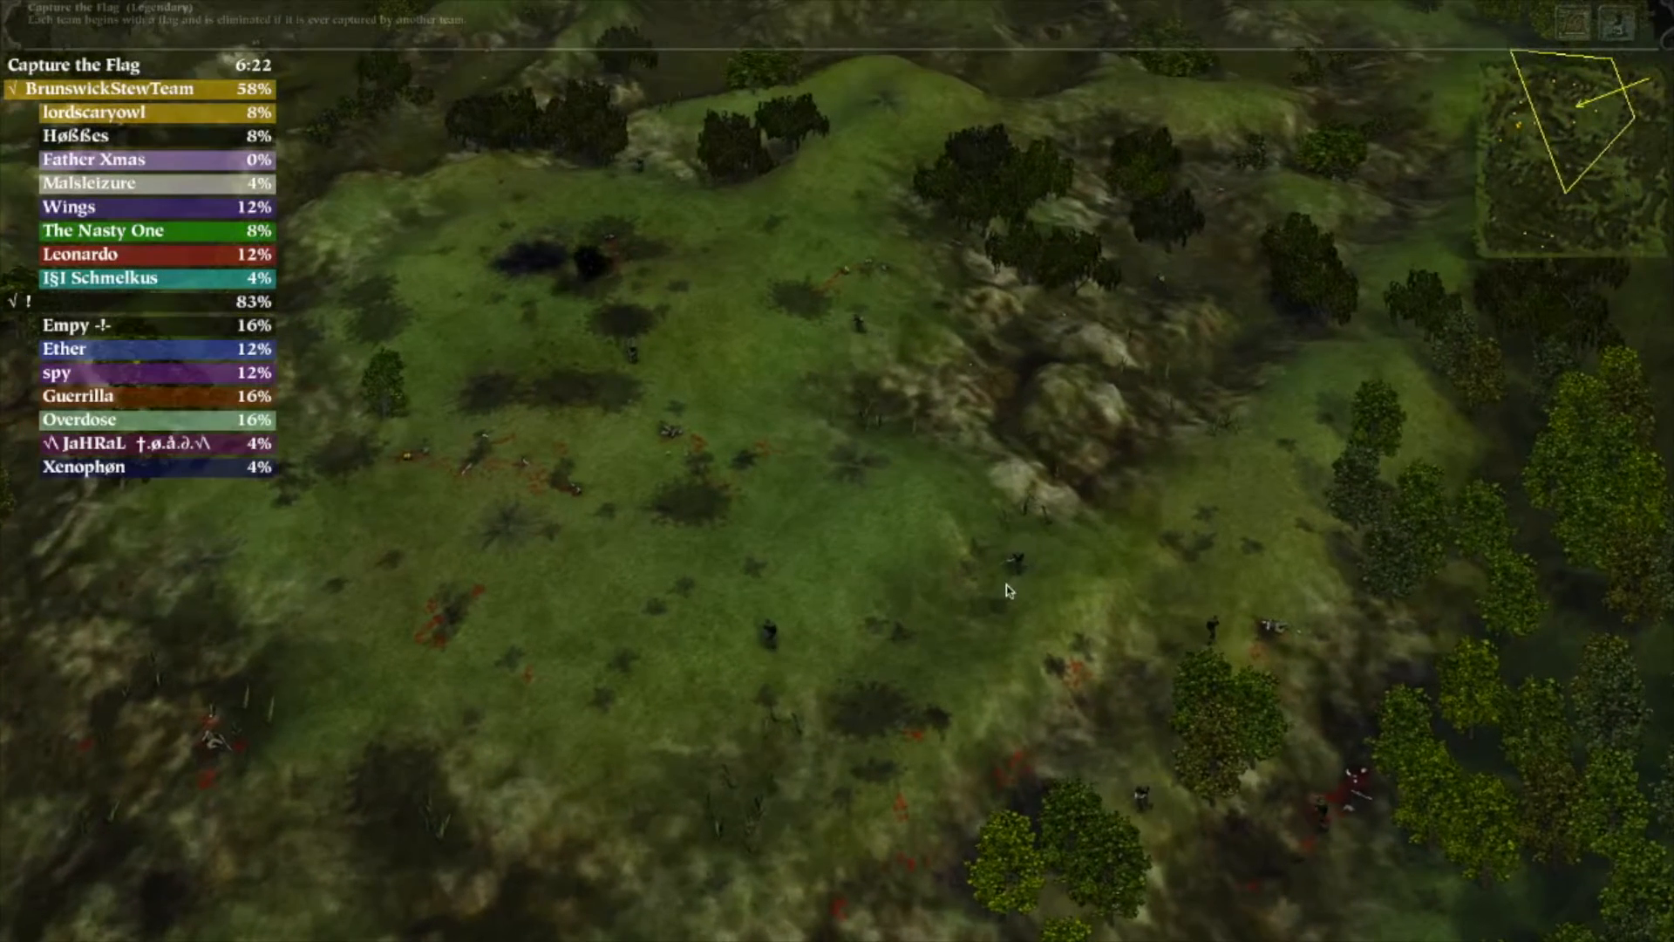
- Select units across the battlefield to view their details and show the recent chat history
{"action": "left_click", "coordinate": [1009, 581]}
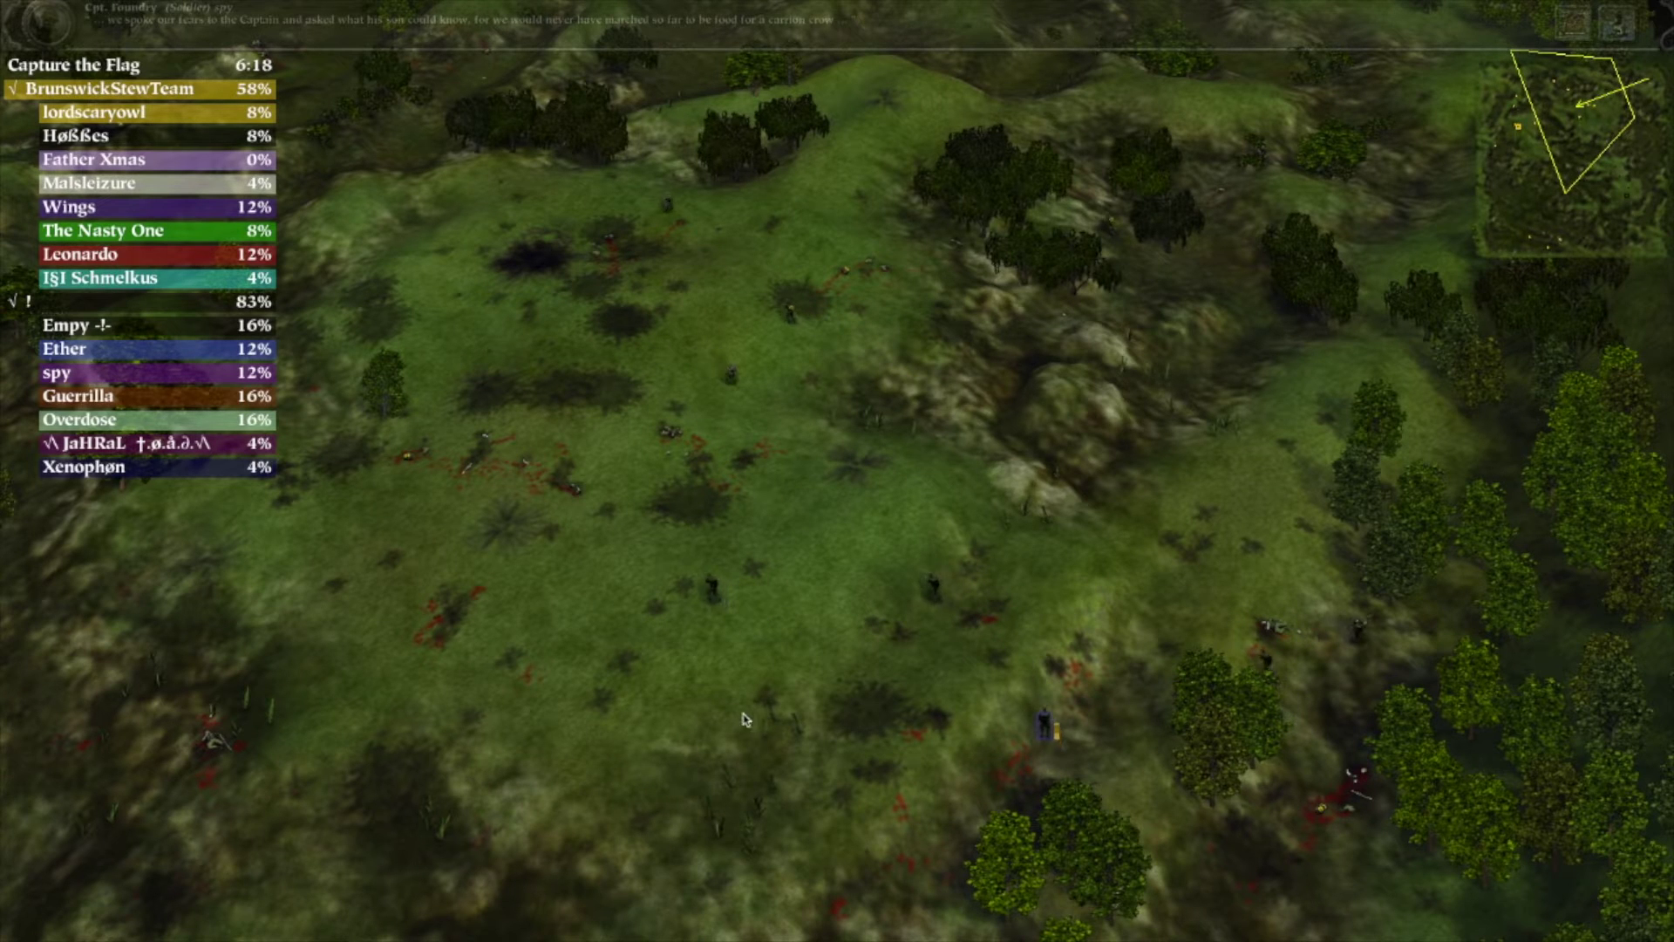
{"action": "left_click_drag", "start_coordinate": [765, 730], "coordinate": [866, 791]}
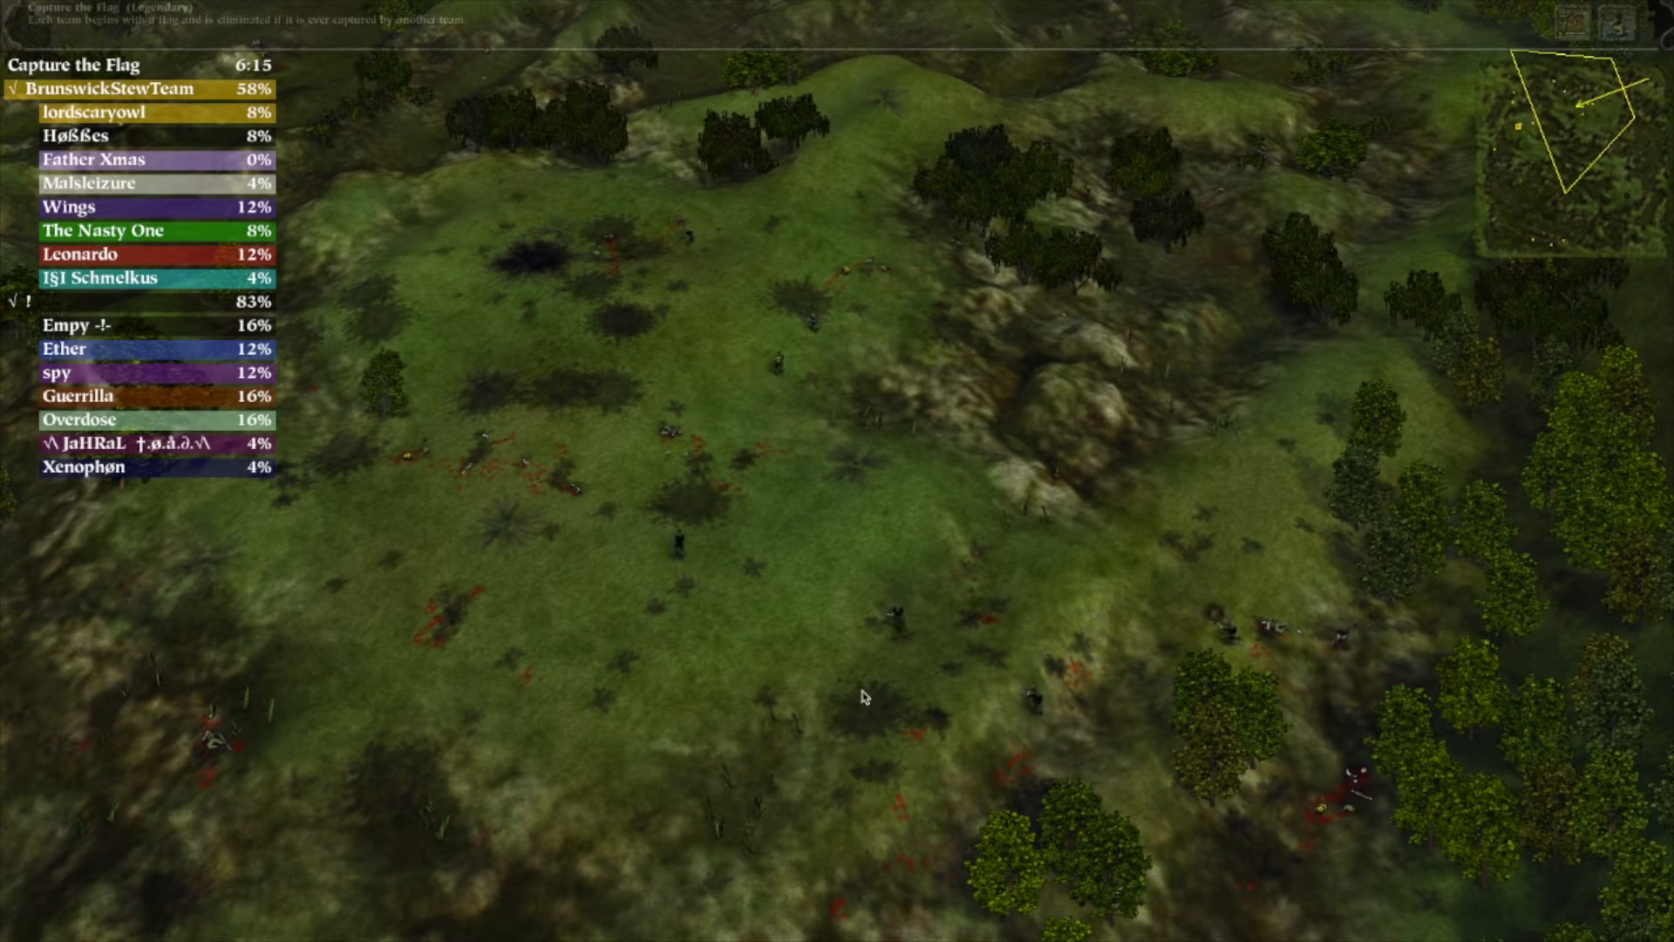
{"action": "left_click", "coordinate": [801, 331]}
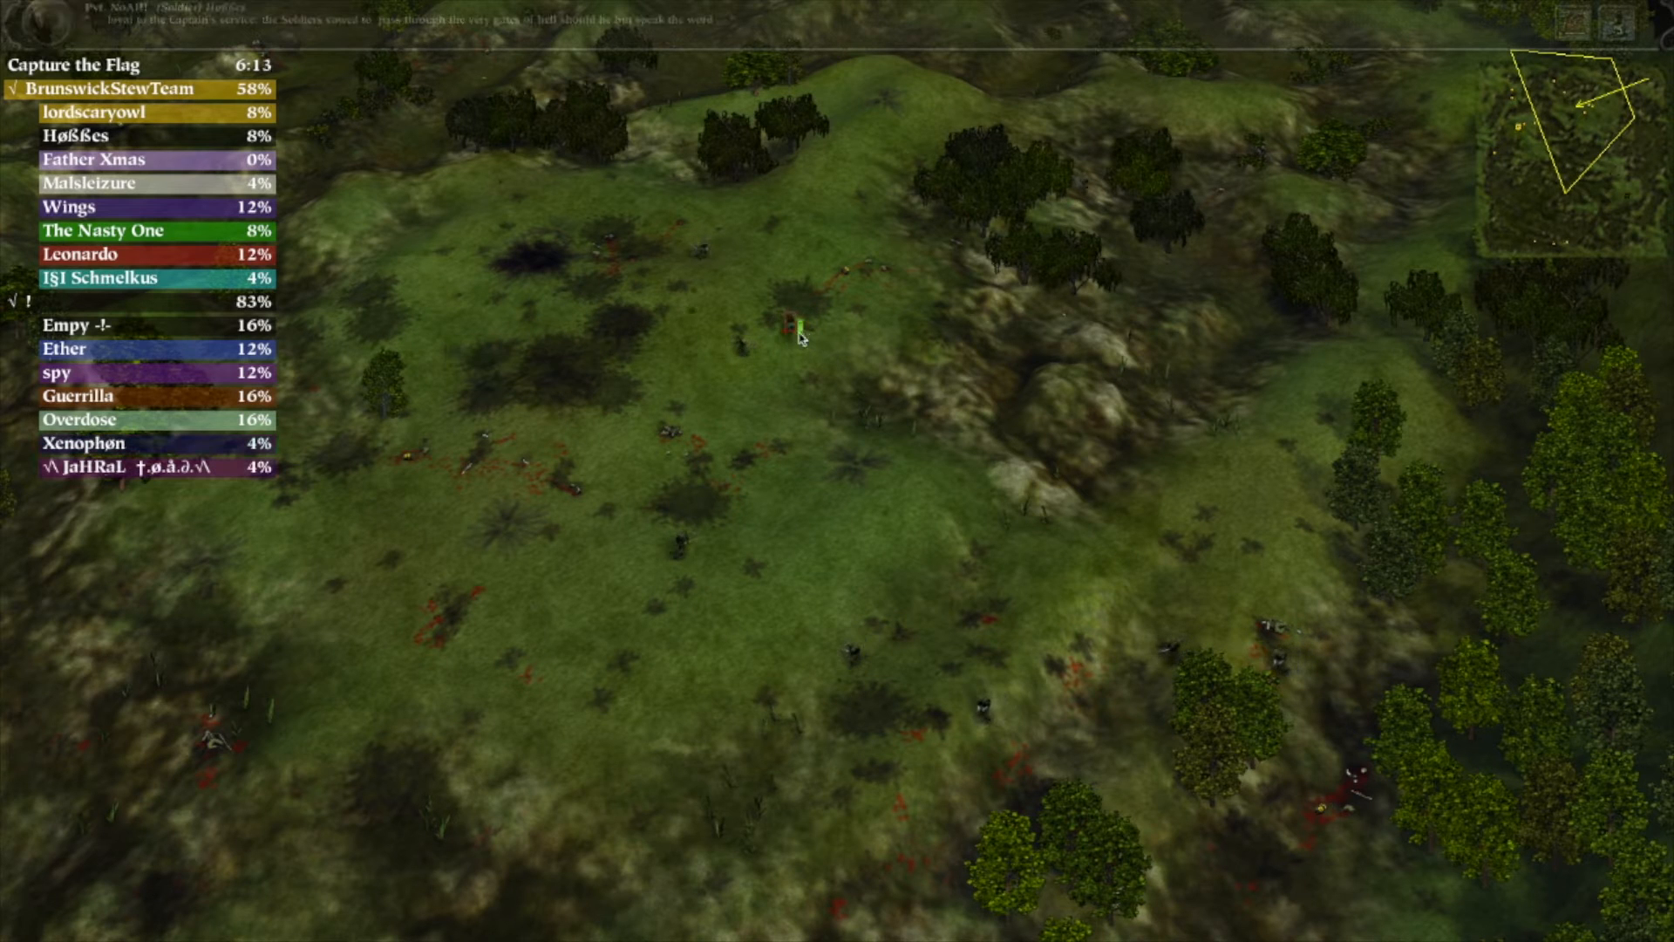
{"action": "left_click_drag", "start_coordinate": [893, 450], "coordinate": [982, 497]}
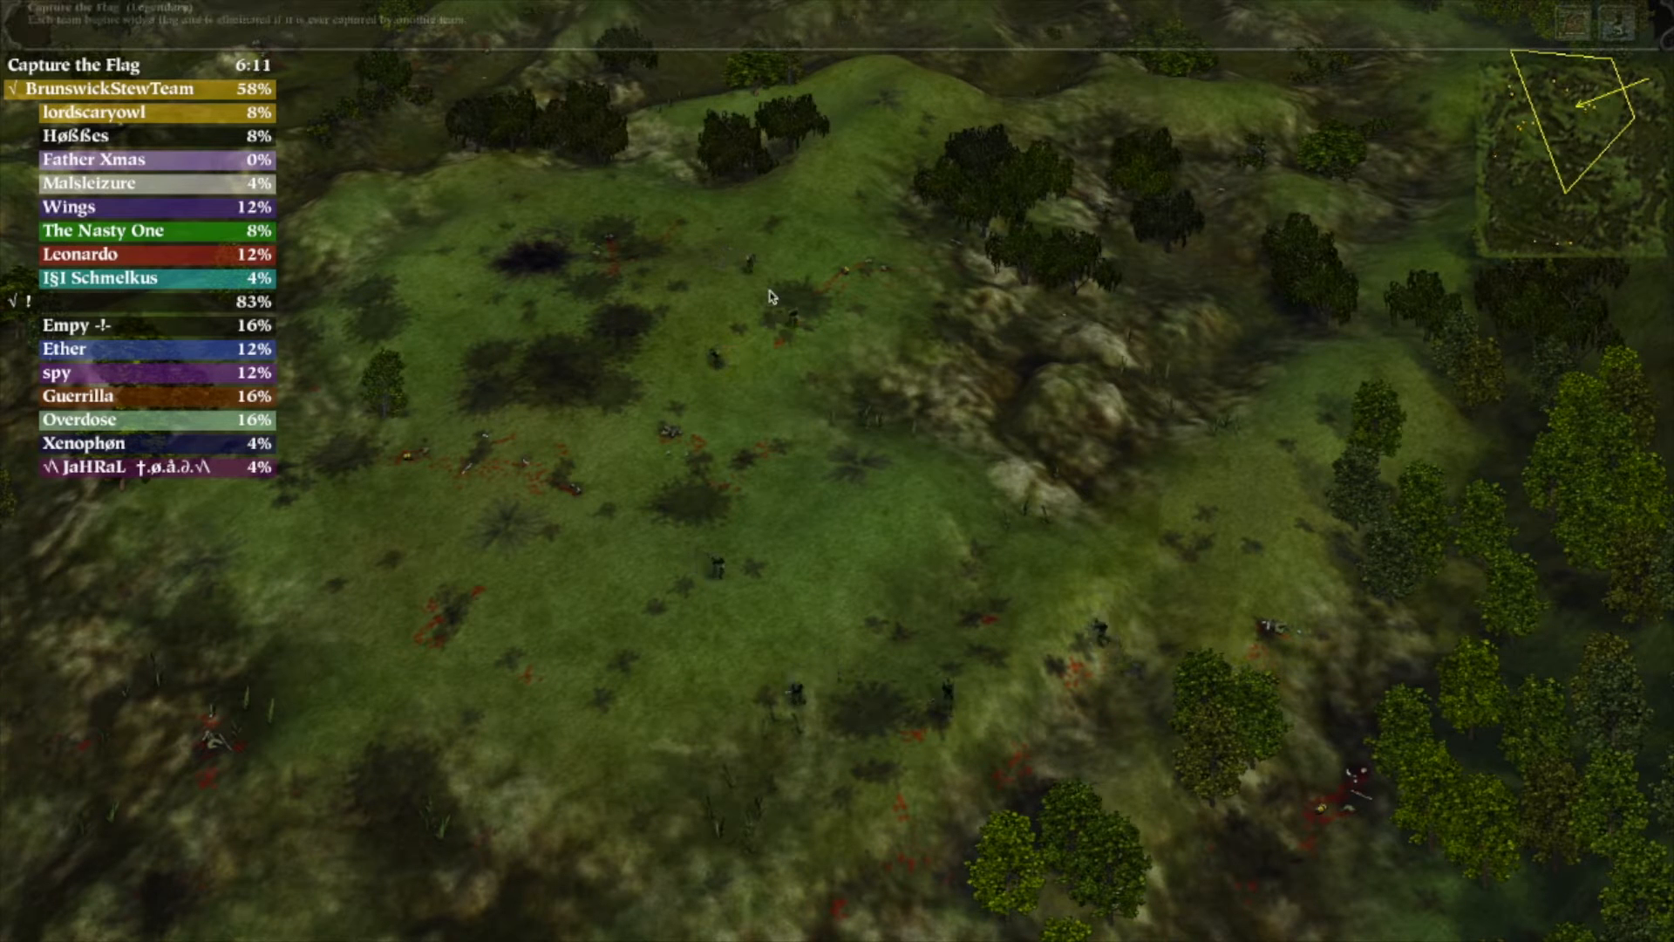
{"action": "left_click_drag", "start_coordinate": [848, 309], "coordinate": [1066, 424]}
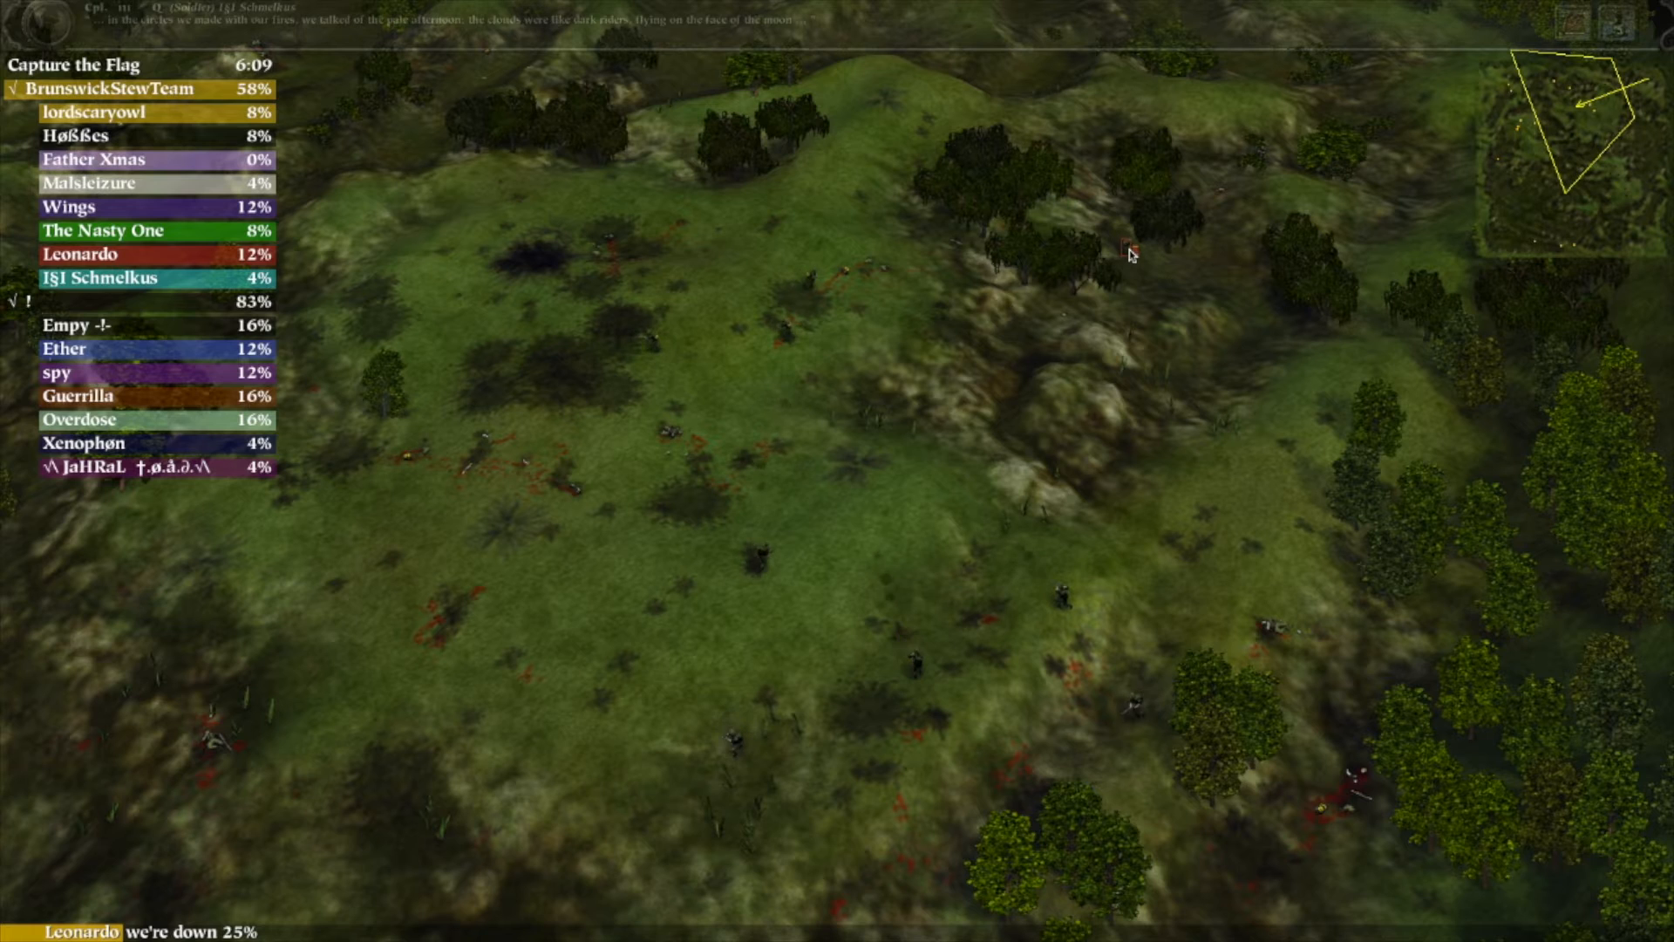
{"action": "scroll", "coordinate": [1128, 249], "scroll_direction": "up", "scroll_amount": 2}
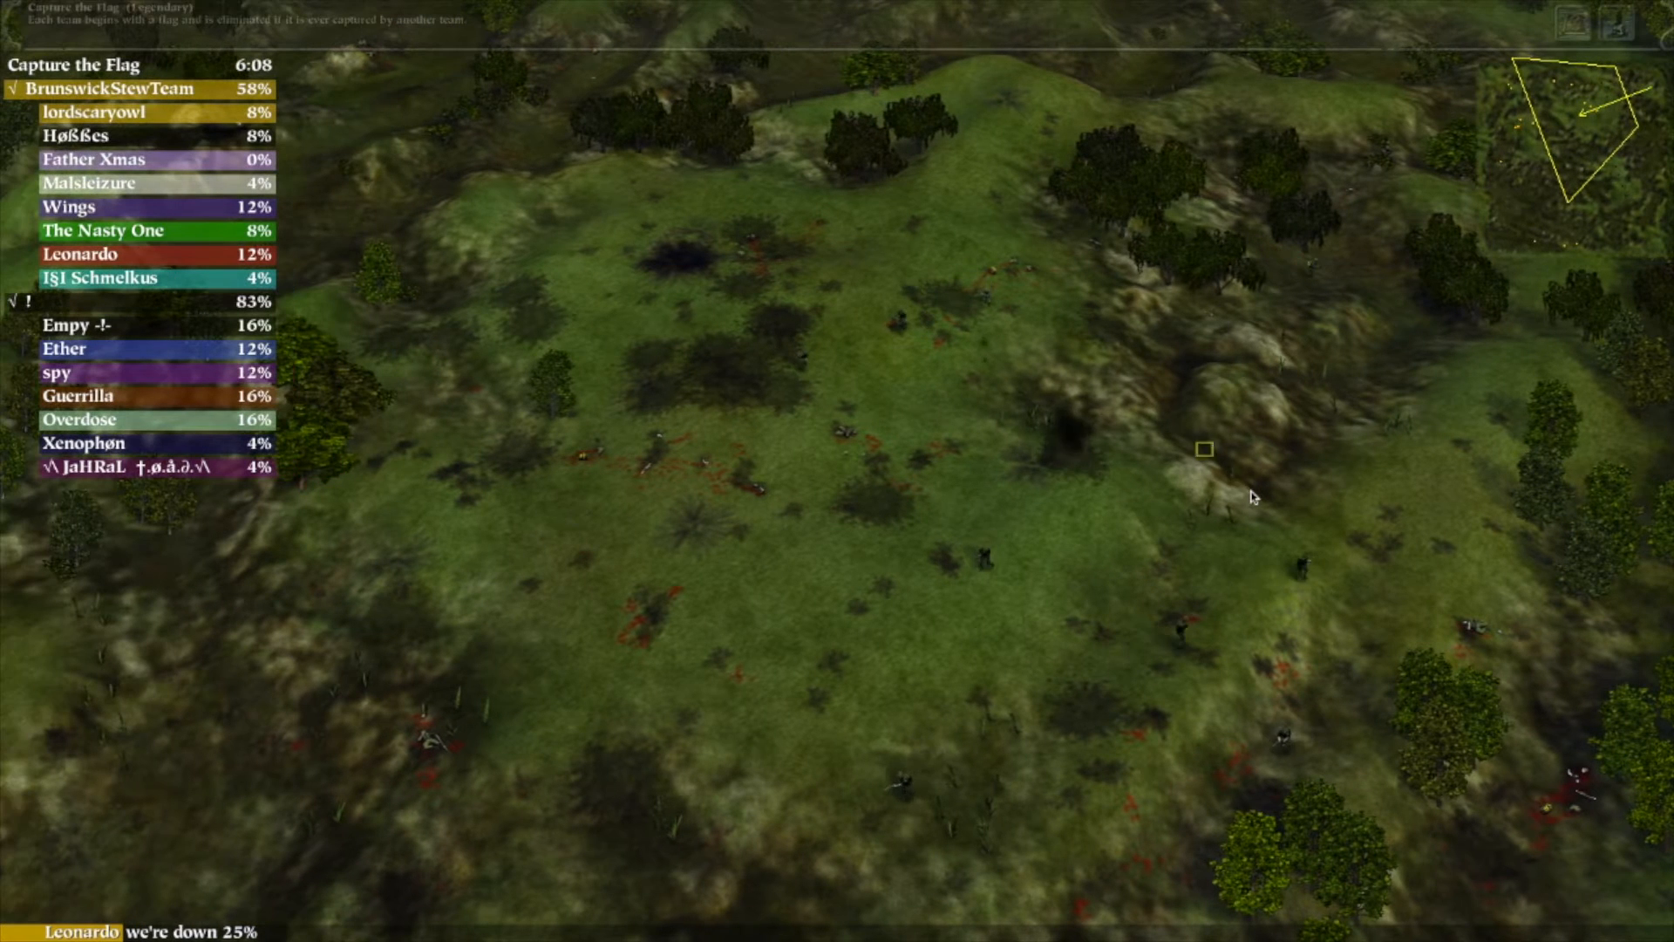
{"action": "key", "text": "Page_Up"}
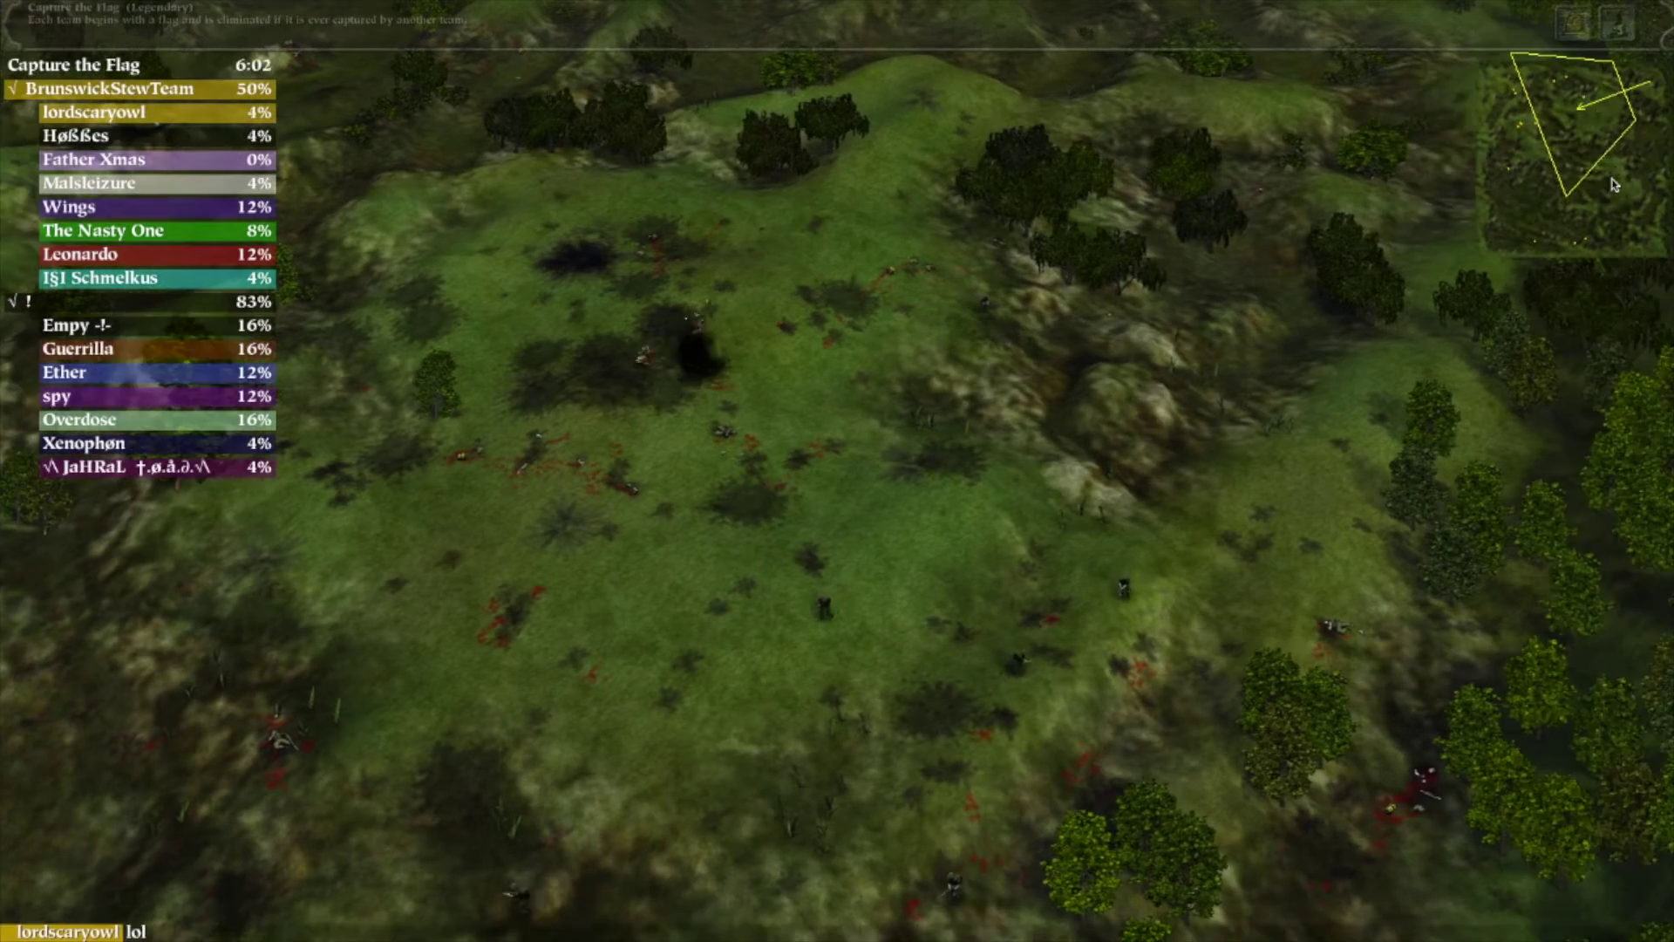
- Jump the view to another map area and select the units positioned there
{"action": "left_click", "coordinate": [1615, 184]}
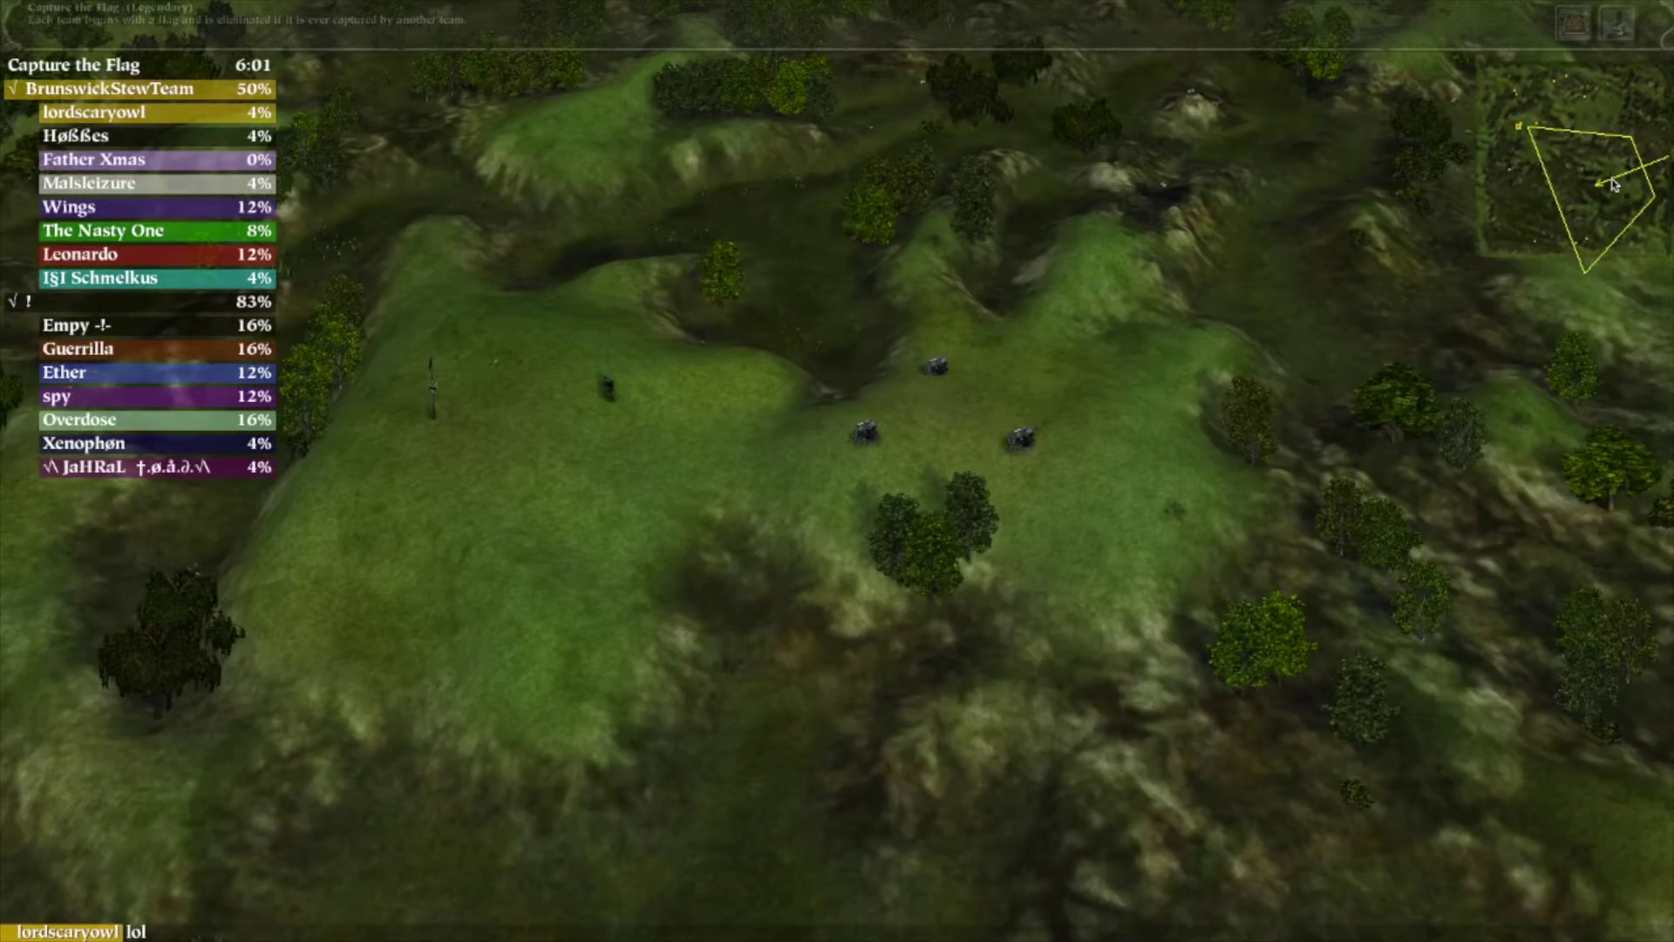
{"action": "left_click", "coordinate": [1612, 147]}
{"action": "key", "text": "Up"}
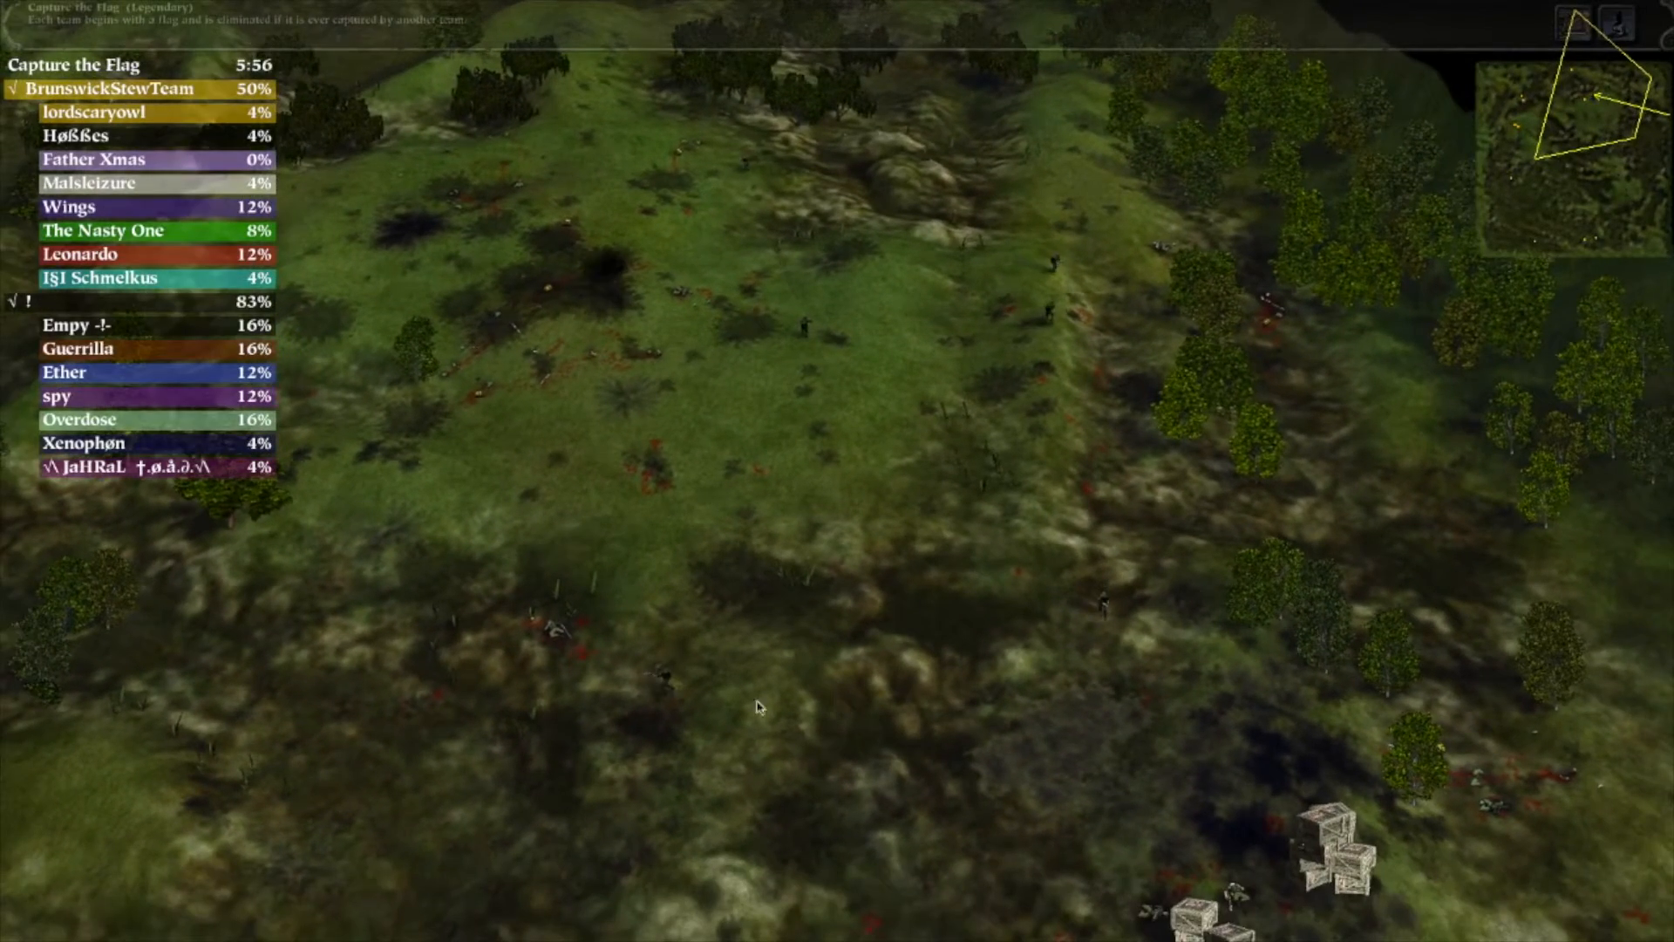
{"action": "key", "text": "Up"}
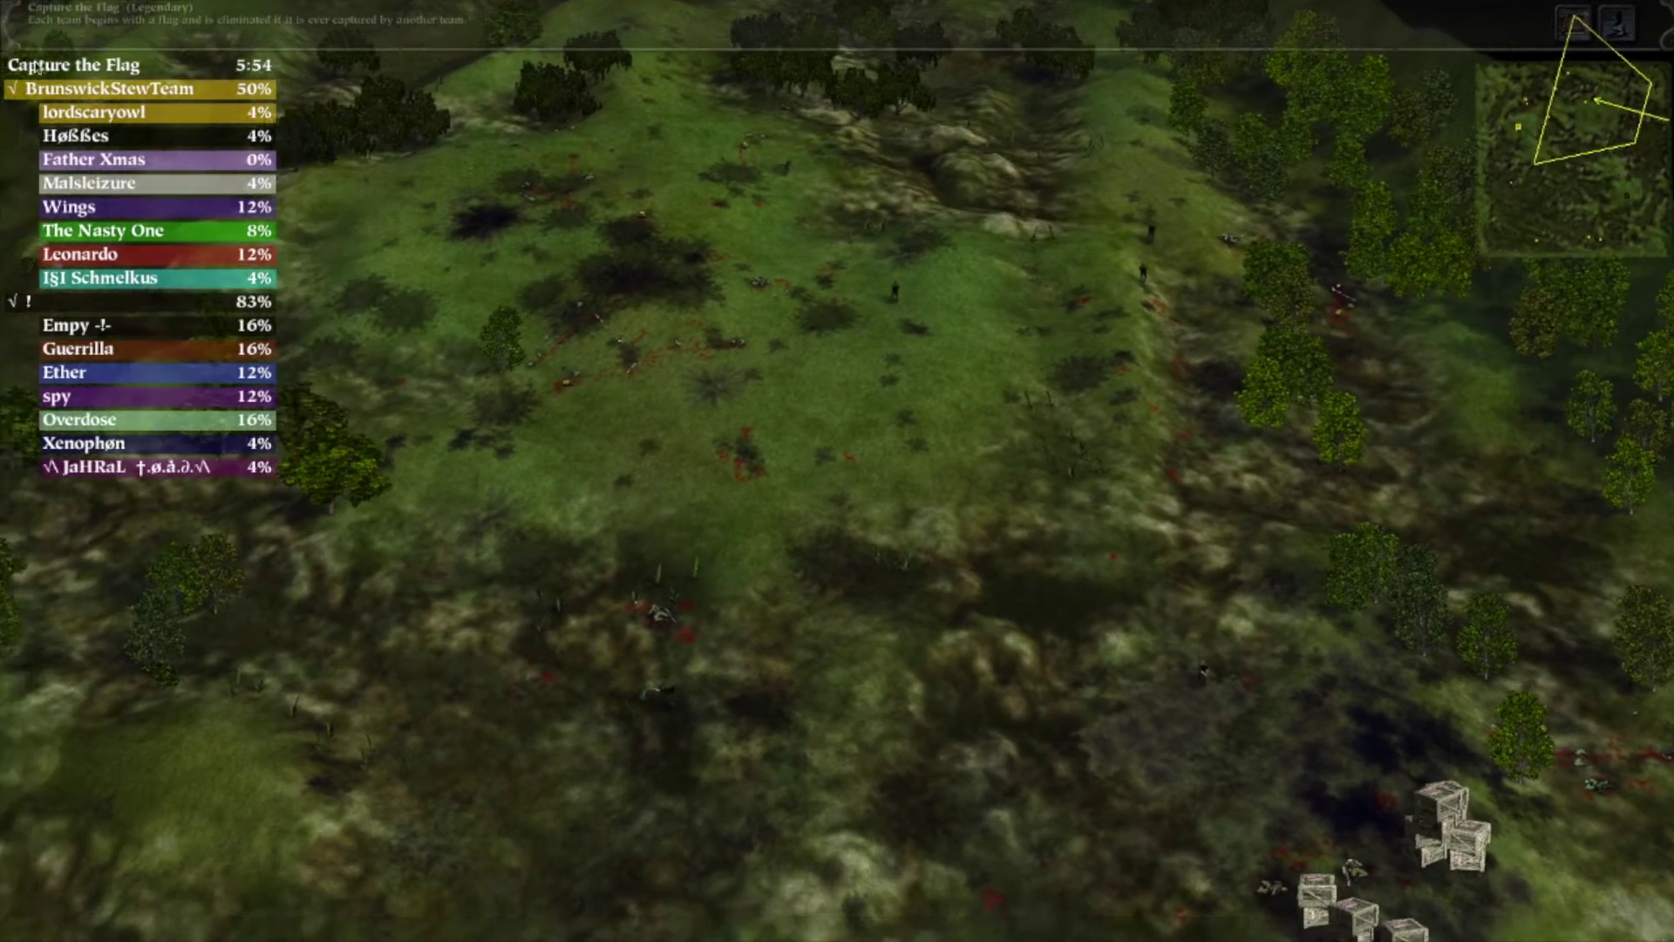
{"action": "key", "text": "Left"}
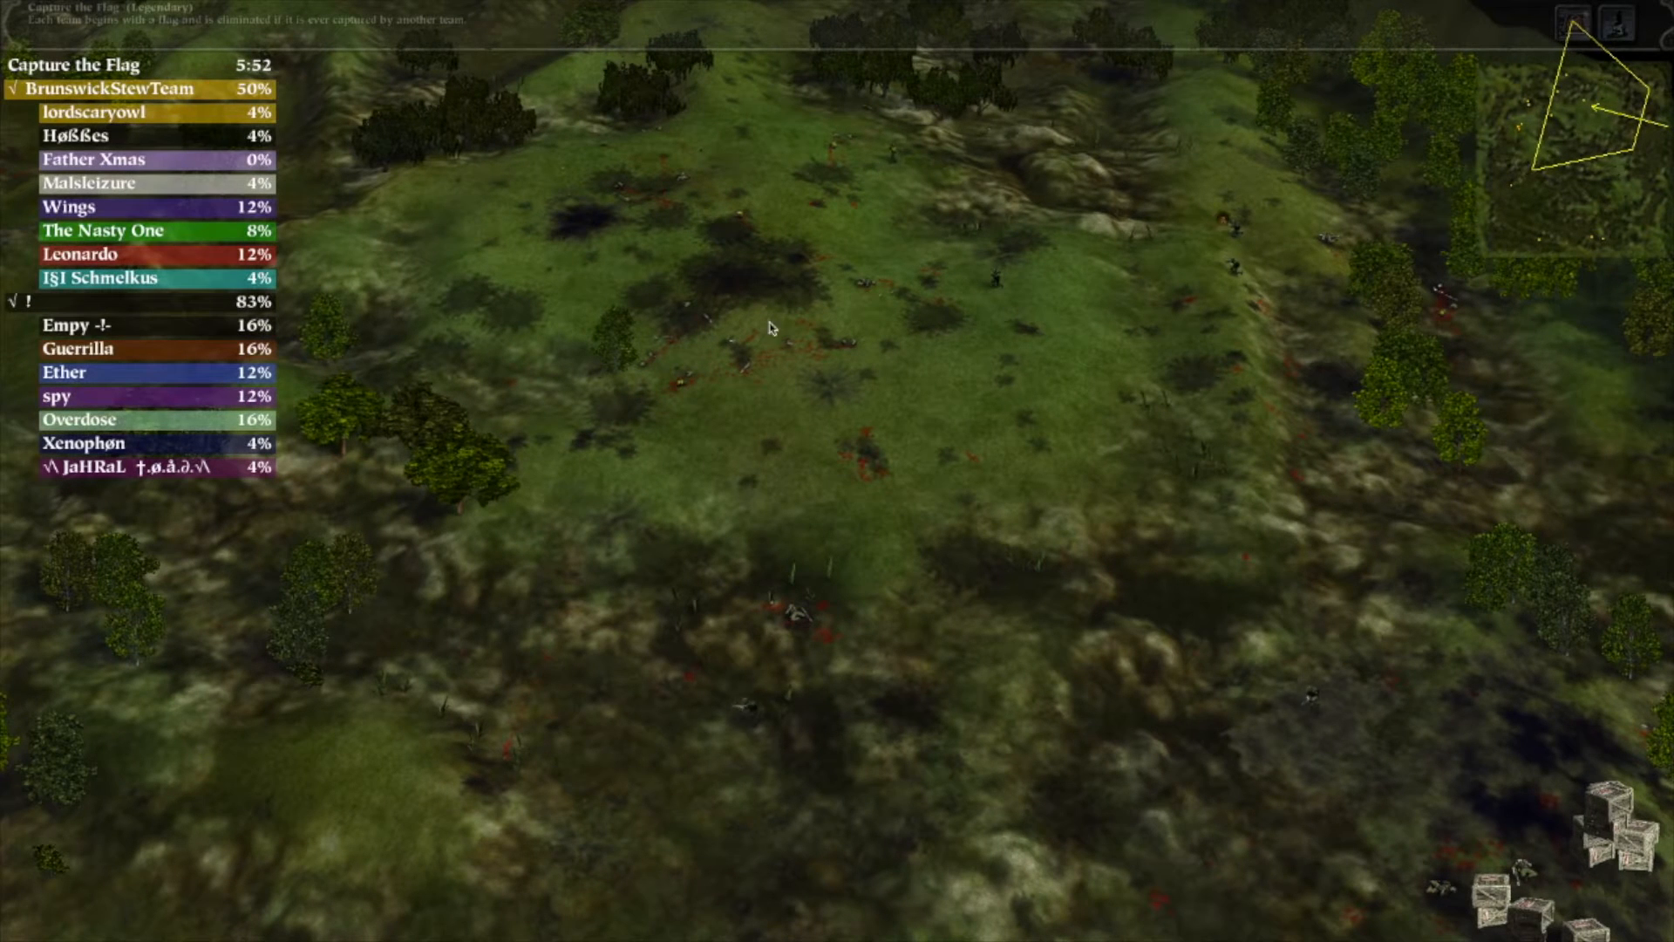
{"action": "left_click", "coordinate": [920, 154]}
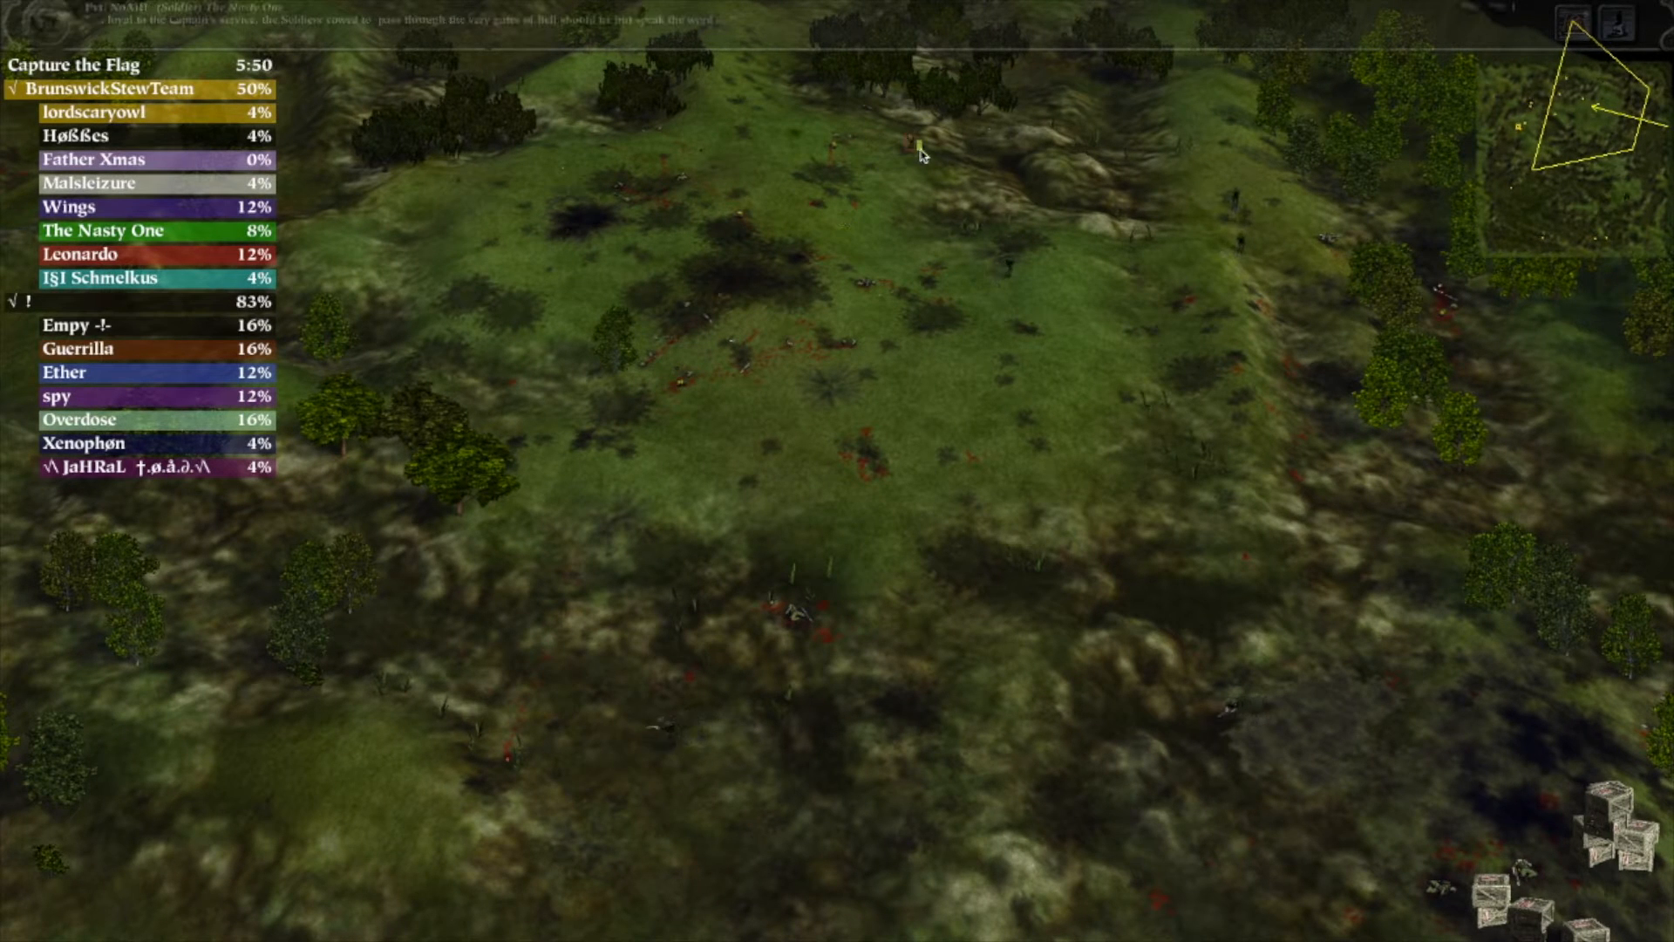
{"action": "left_click_drag", "start_coordinate": [893, 383], "coordinate": [1026, 492]}
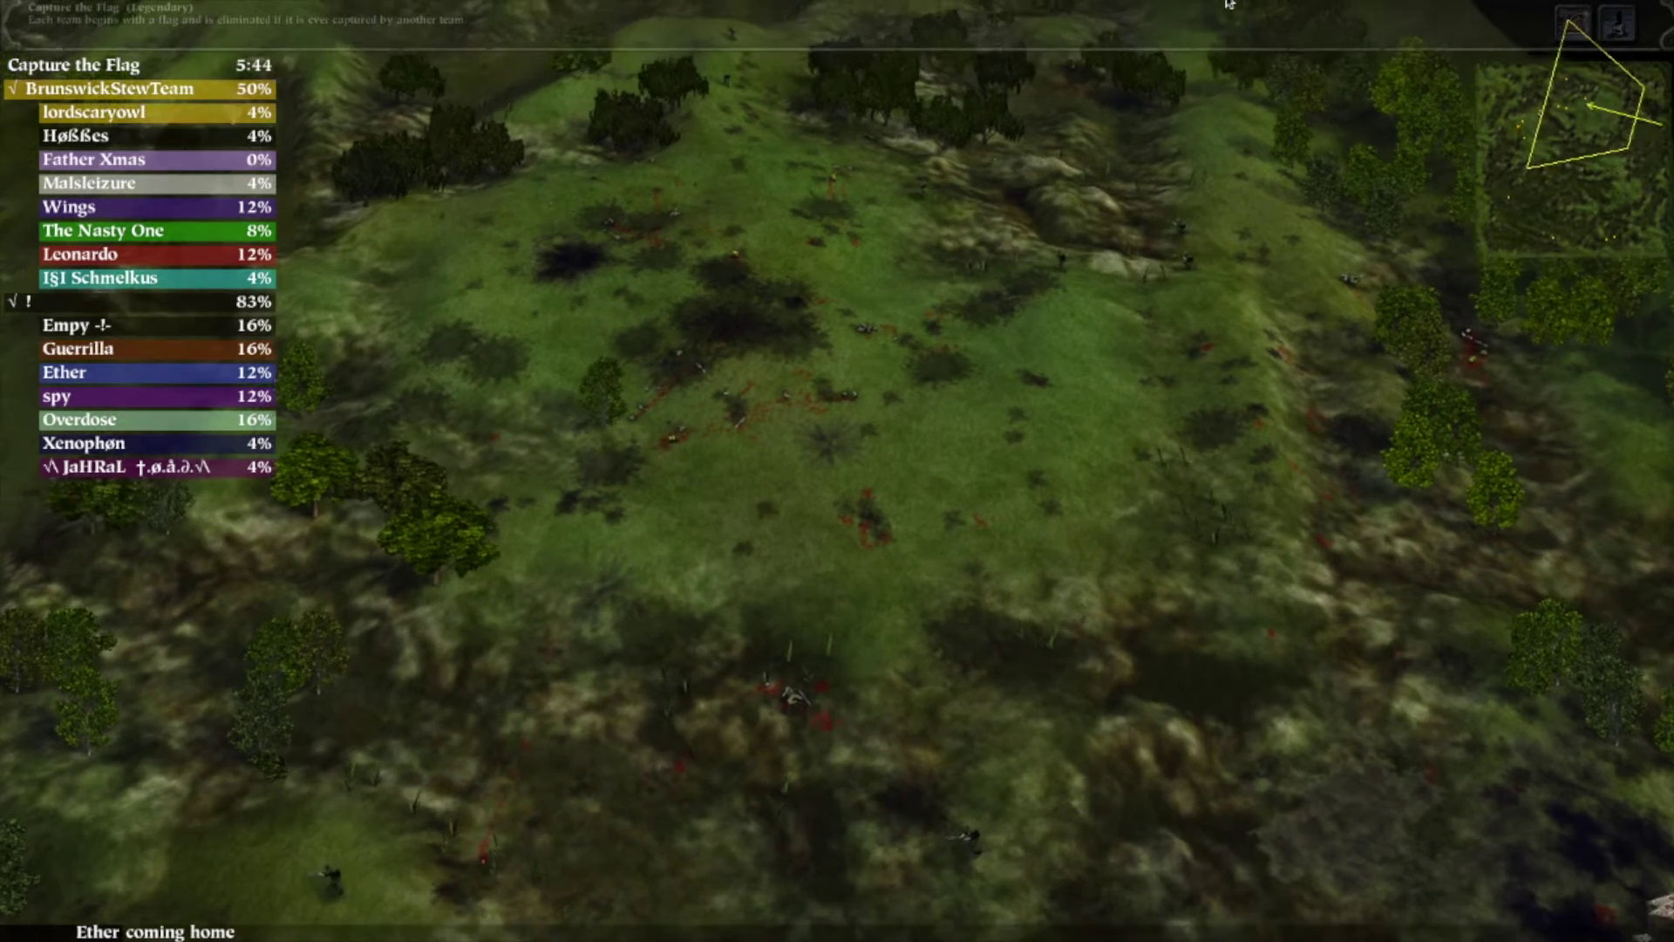
{"action": "scroll", "coordinate": [1618, 236], "scroll_direction": "up", "scroll_amount": 3}
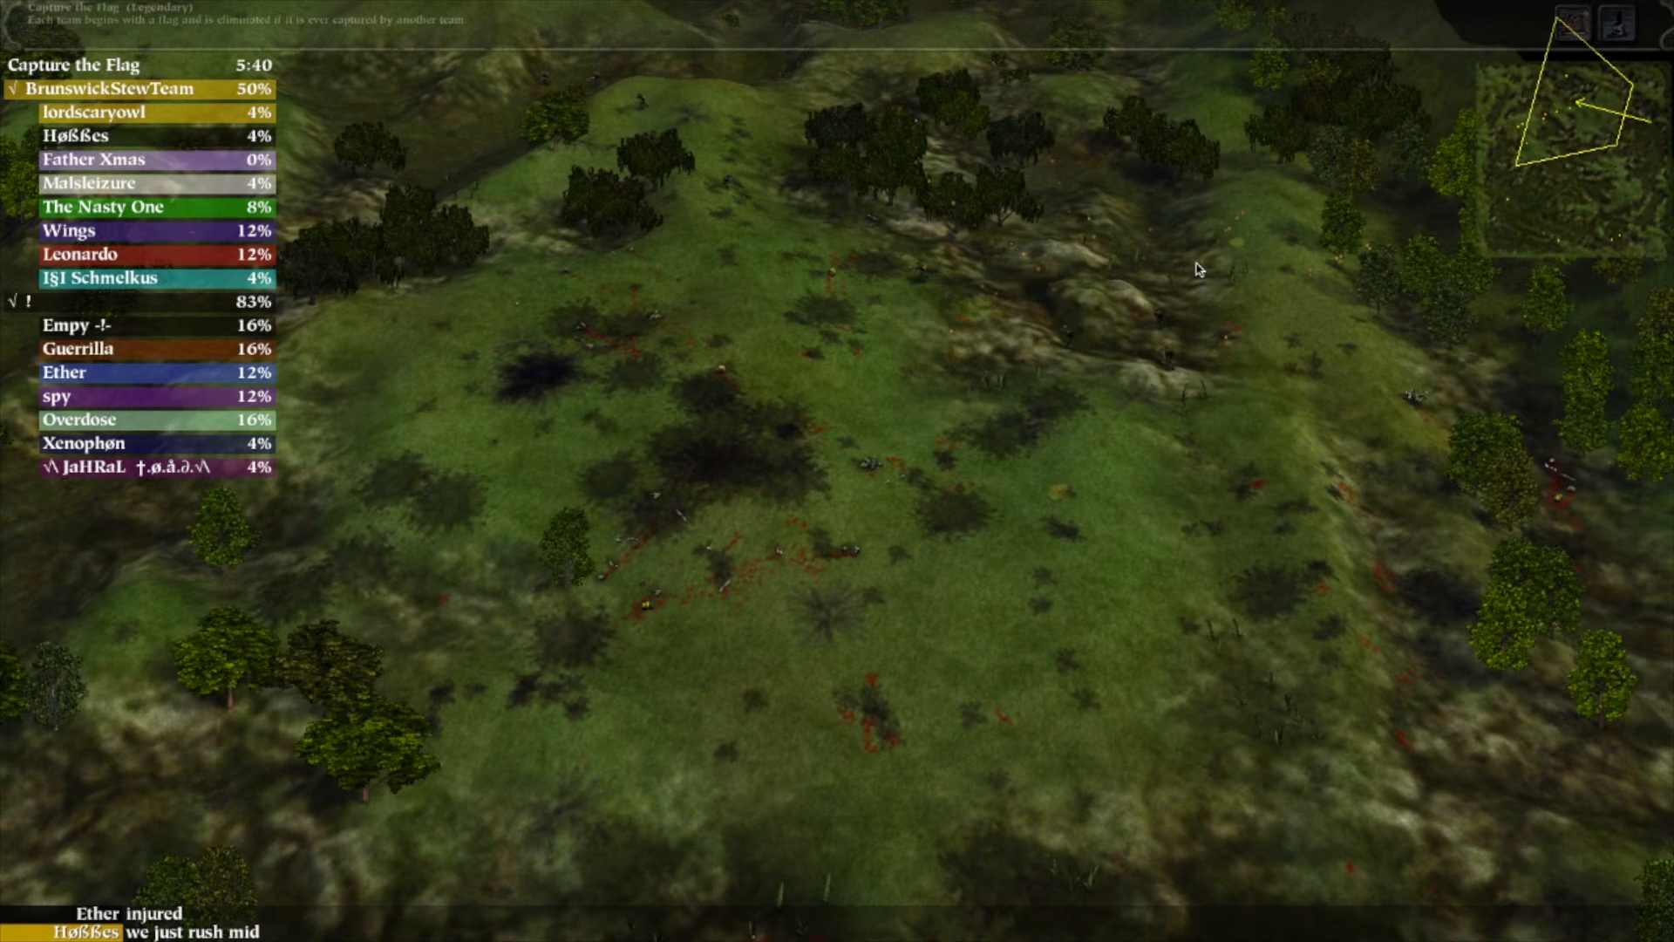
- Watch Ether's soldiers in a different battle area, then center the view on the three cannons
{"action": "left_click", "coordinate": [1623, 240]}
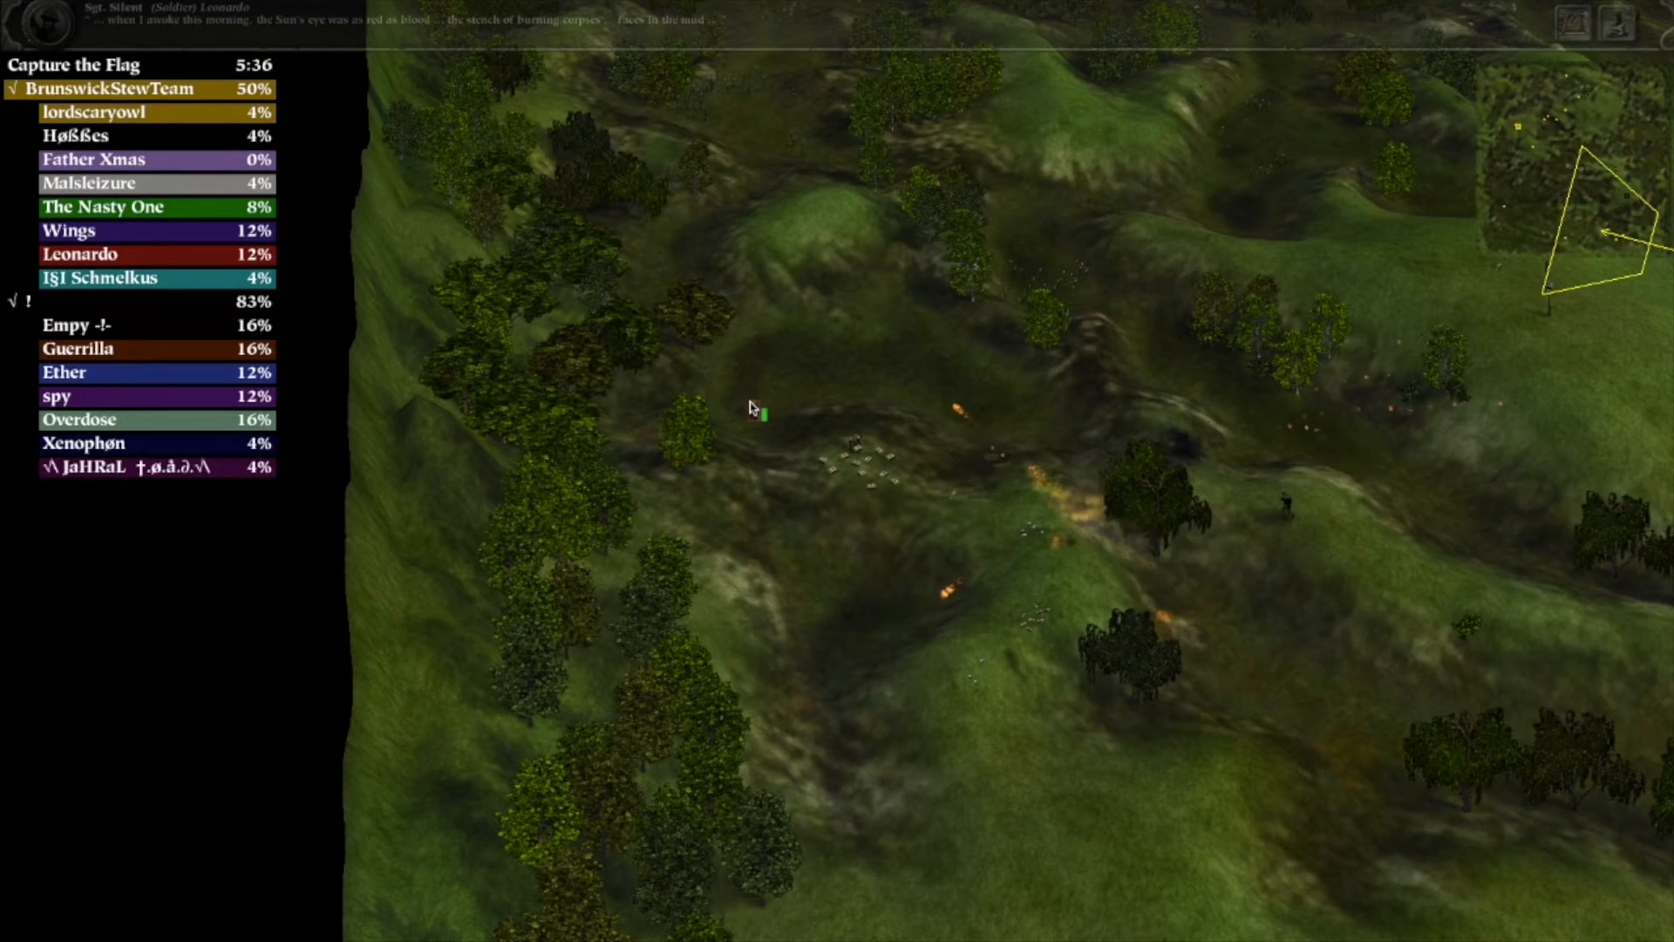
{"action": "scroll", "coordinate": [1239, 382], "scroll_direction": "up", "scroll_amount": 1}
{"action": "left_click", "coordinate": [1622, 229]}
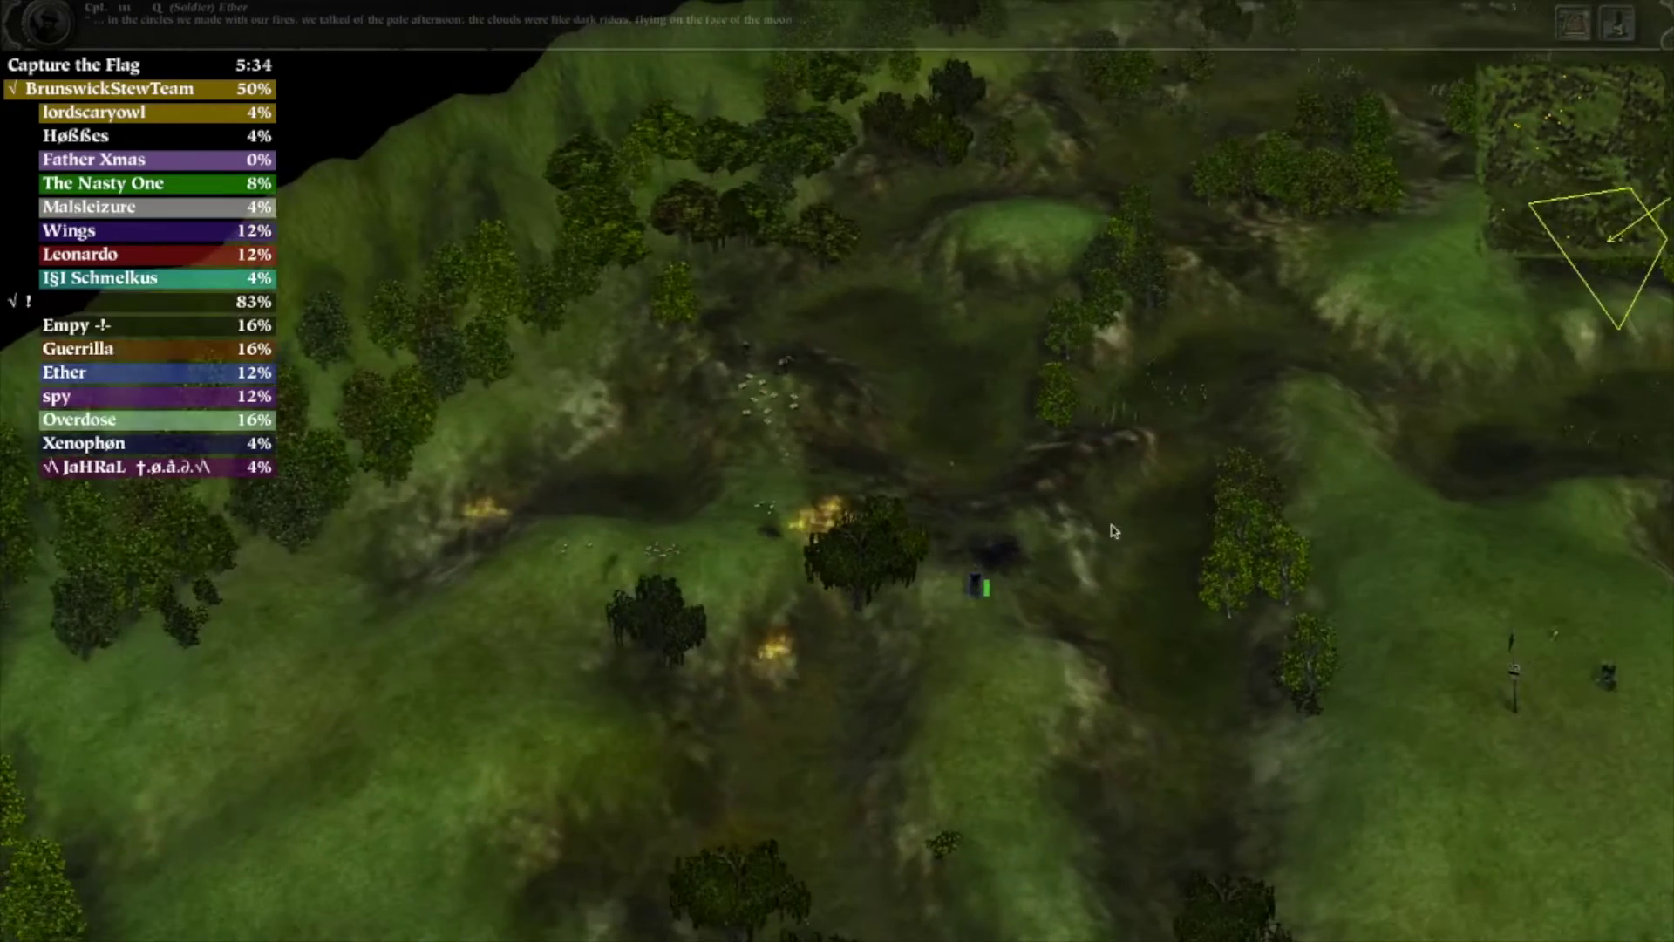
{"action": "left_click_drag", "start_coordinate": [1114, 530], "coordinate": [1308, 680]}
{"action": "scroll", "coordinate": [1256, 680], "scroll_direction": "down", "scroll_amount": 2}
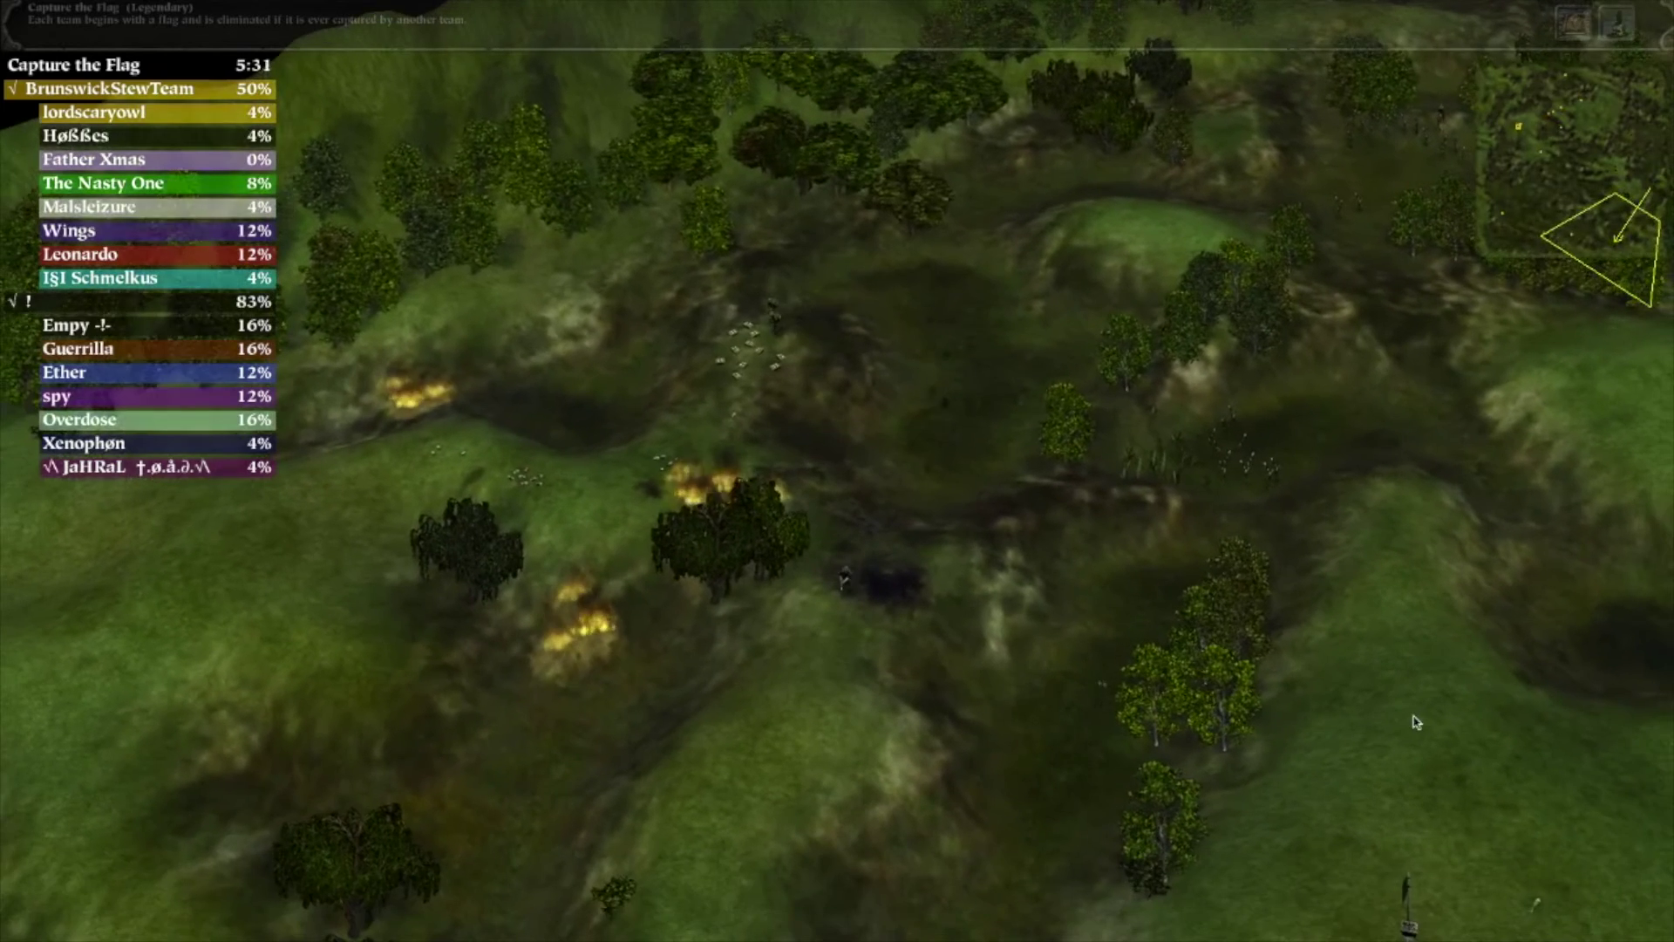
{"action": "scroll", "coordinate": [1057, 664], "scroll_direction": "down", "scroll_amount": 2}
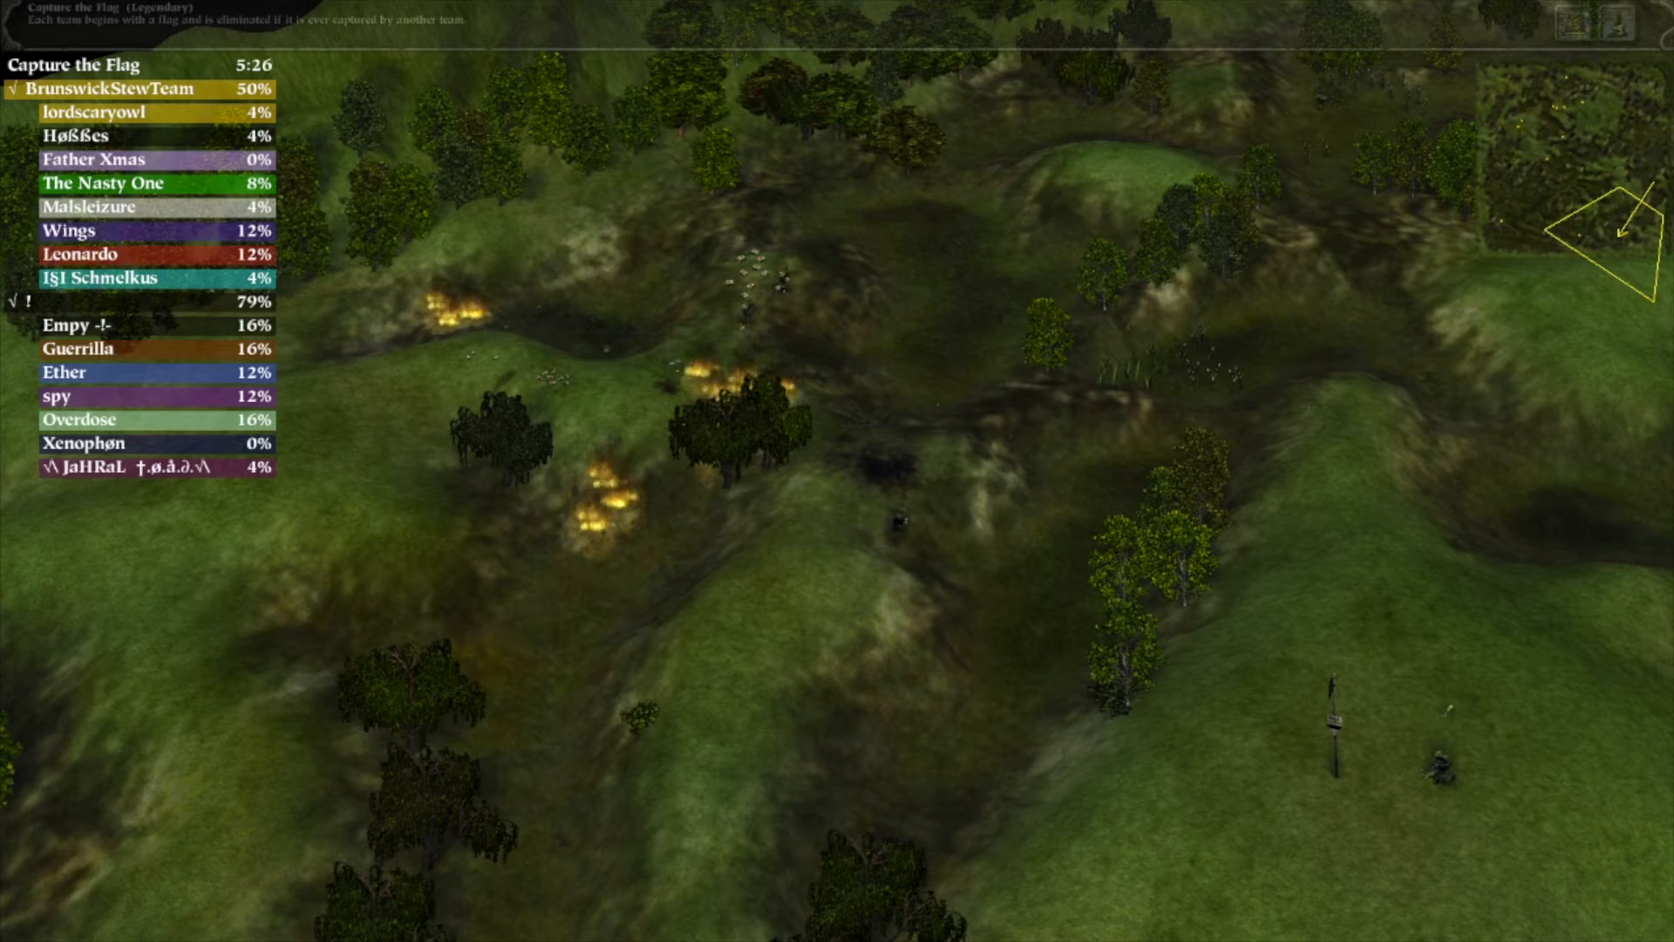
{"action": "left_click_drag", "start_coordinate": [916, 651], "coordinate": [1139, 771]}
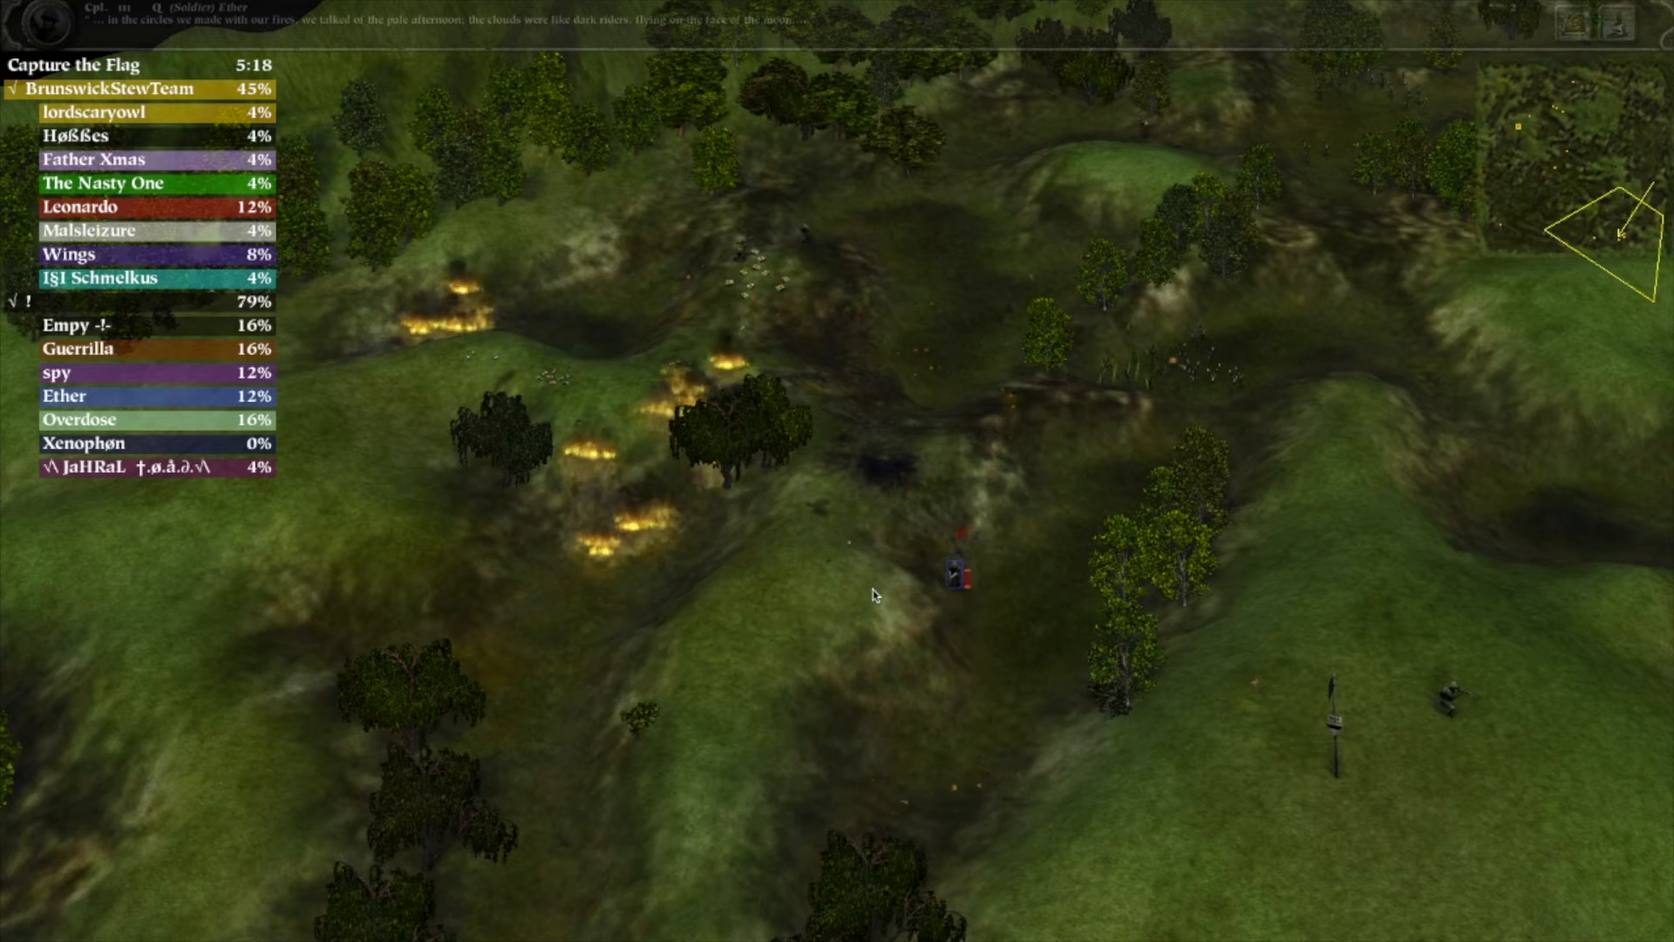
{"action": "left_click_drag", "start_coordinate": [811, 577], "coordinate": [935, 675]}
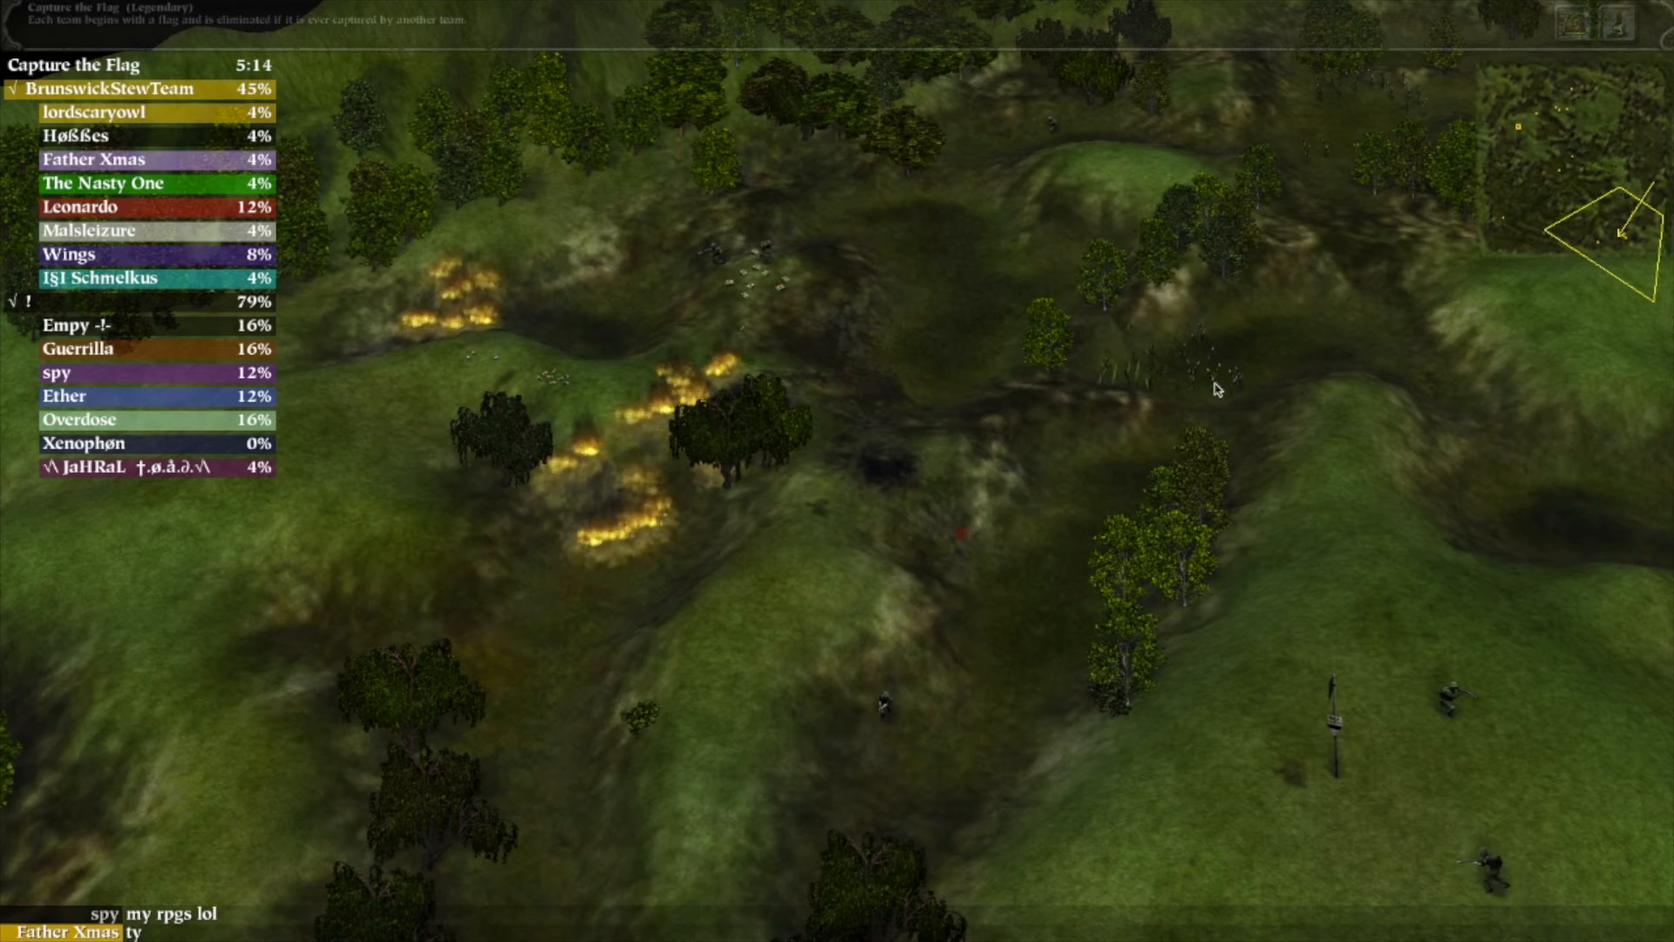
{"action": "key", "text": "Left"}
{"action": "key", "text": "Down"}
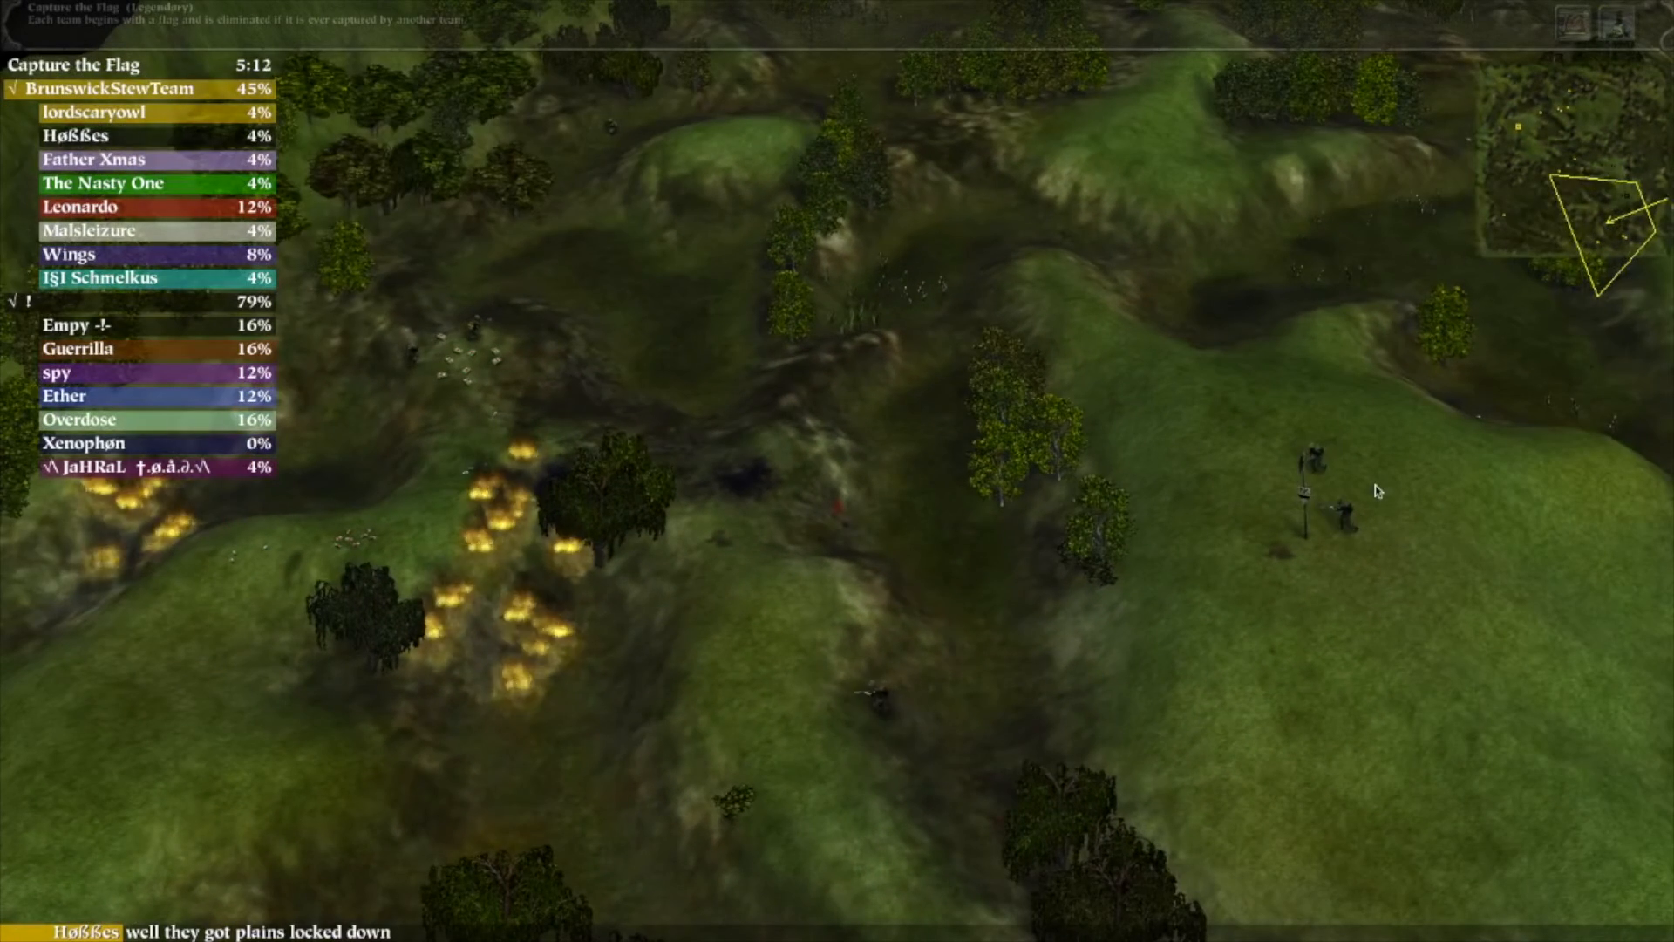
{"action": "left_click", "coordinate": [1587, 160]}
{"action": "left_click_drag", "start_coordinate": [1587, 160], "coordinate": [1577, 151]}
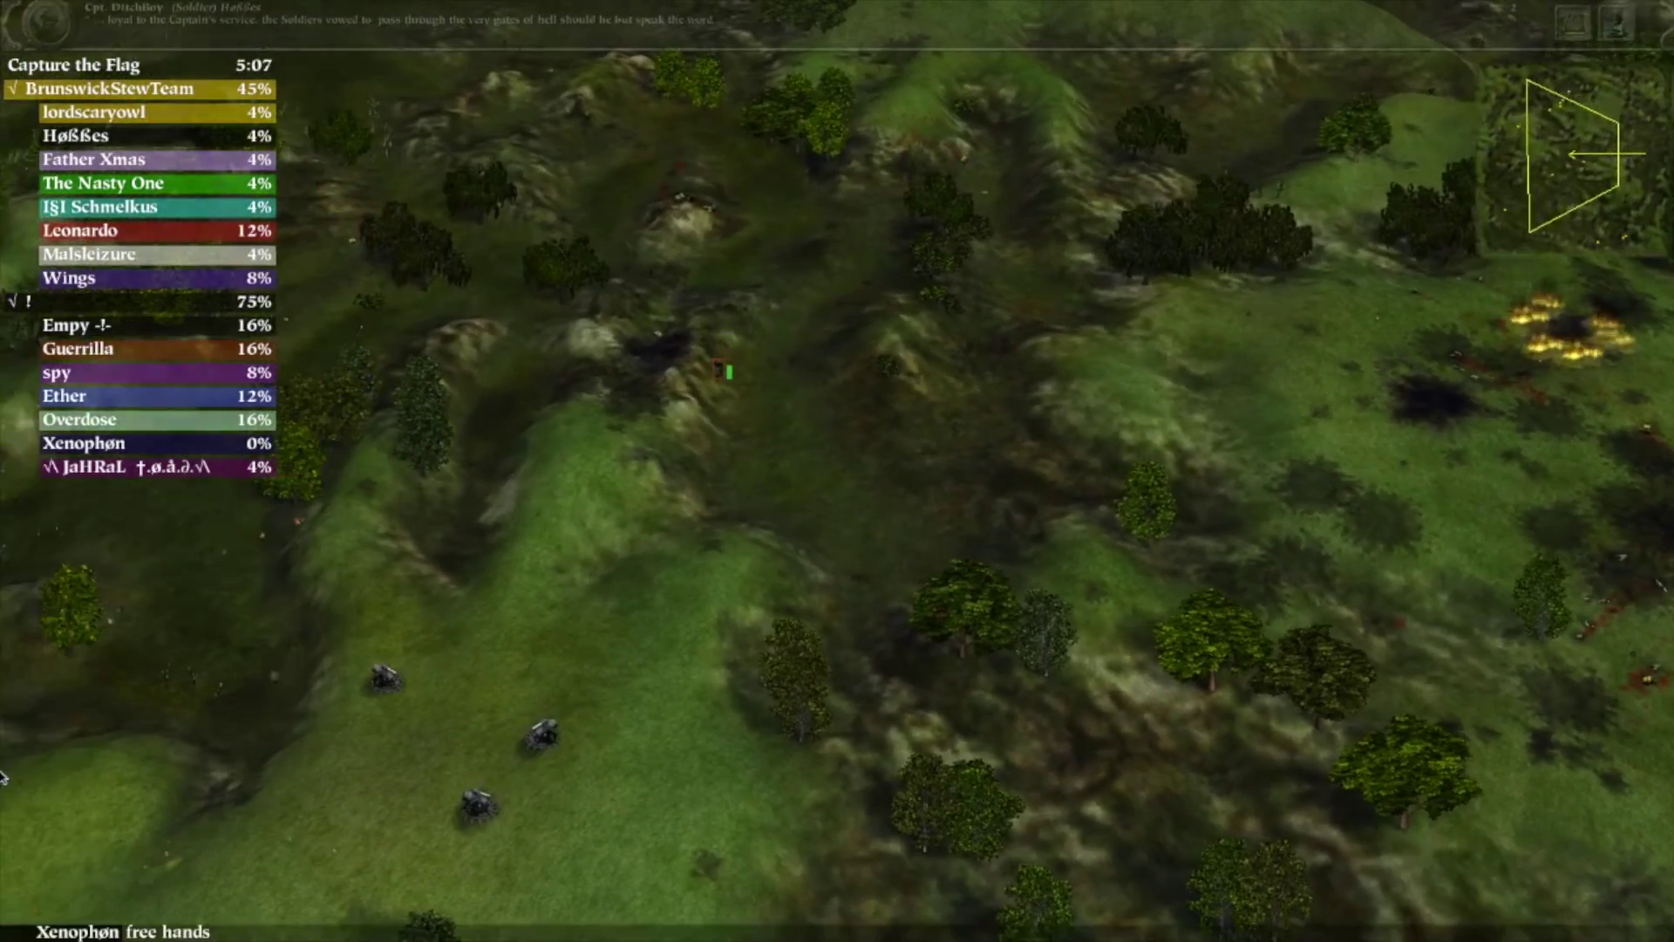
{"action": "key", "text": "Down"}
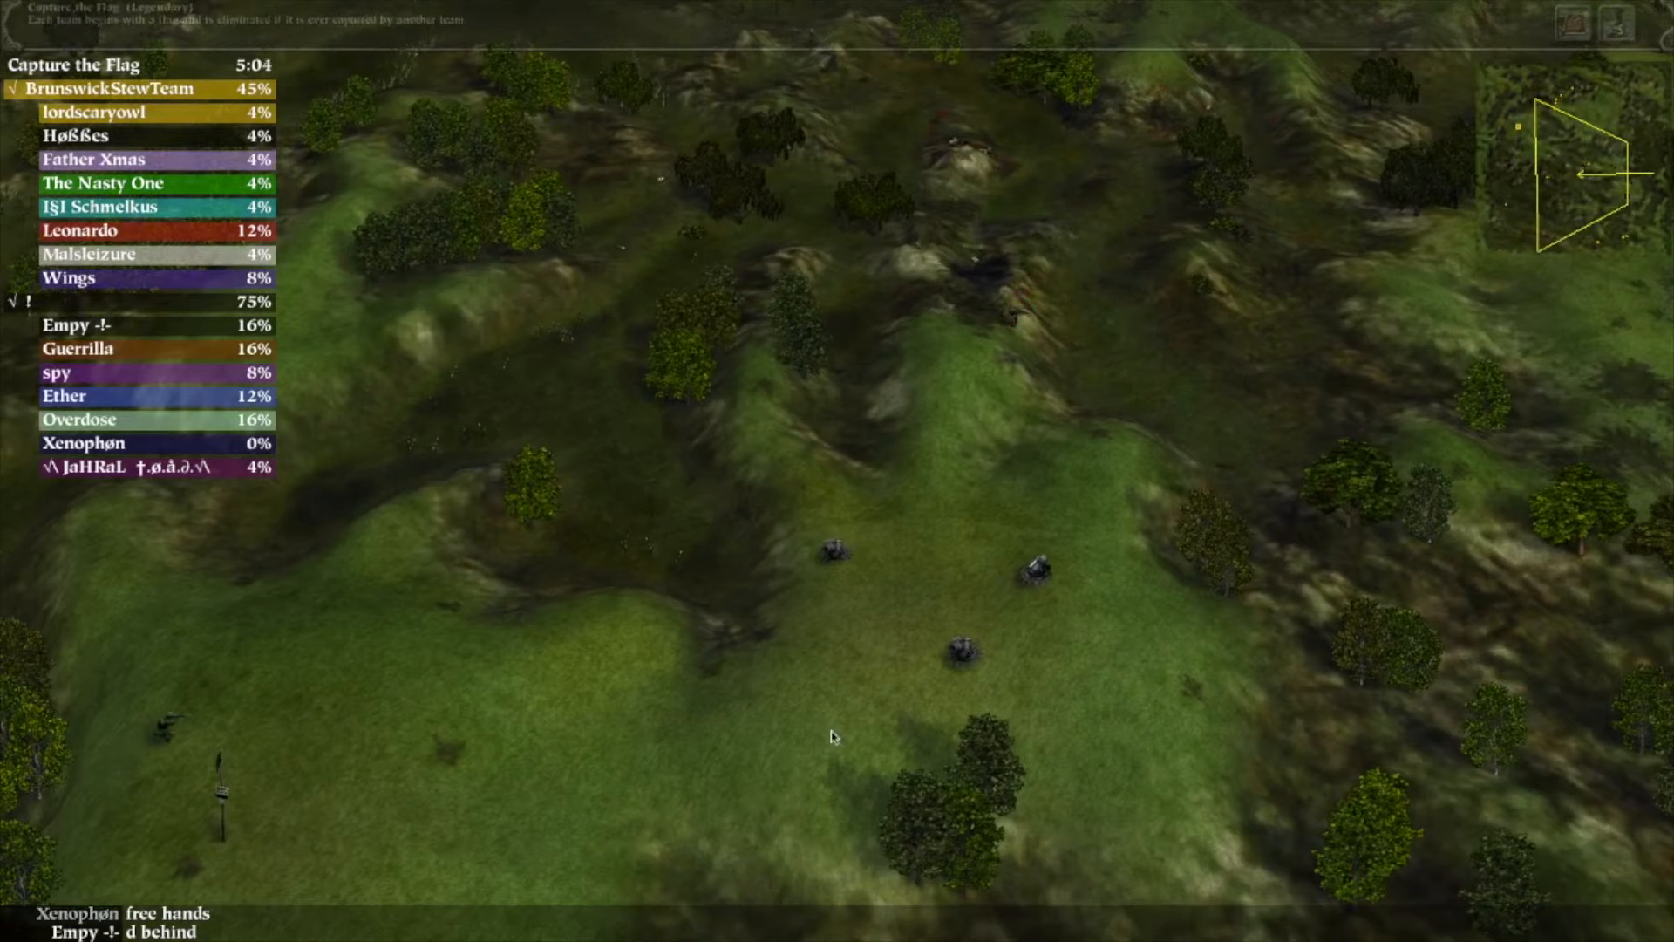
{"action": "scroll", "coordinate": [1118, 699], "scroll_direction": "up", "scroll_amount": 1}
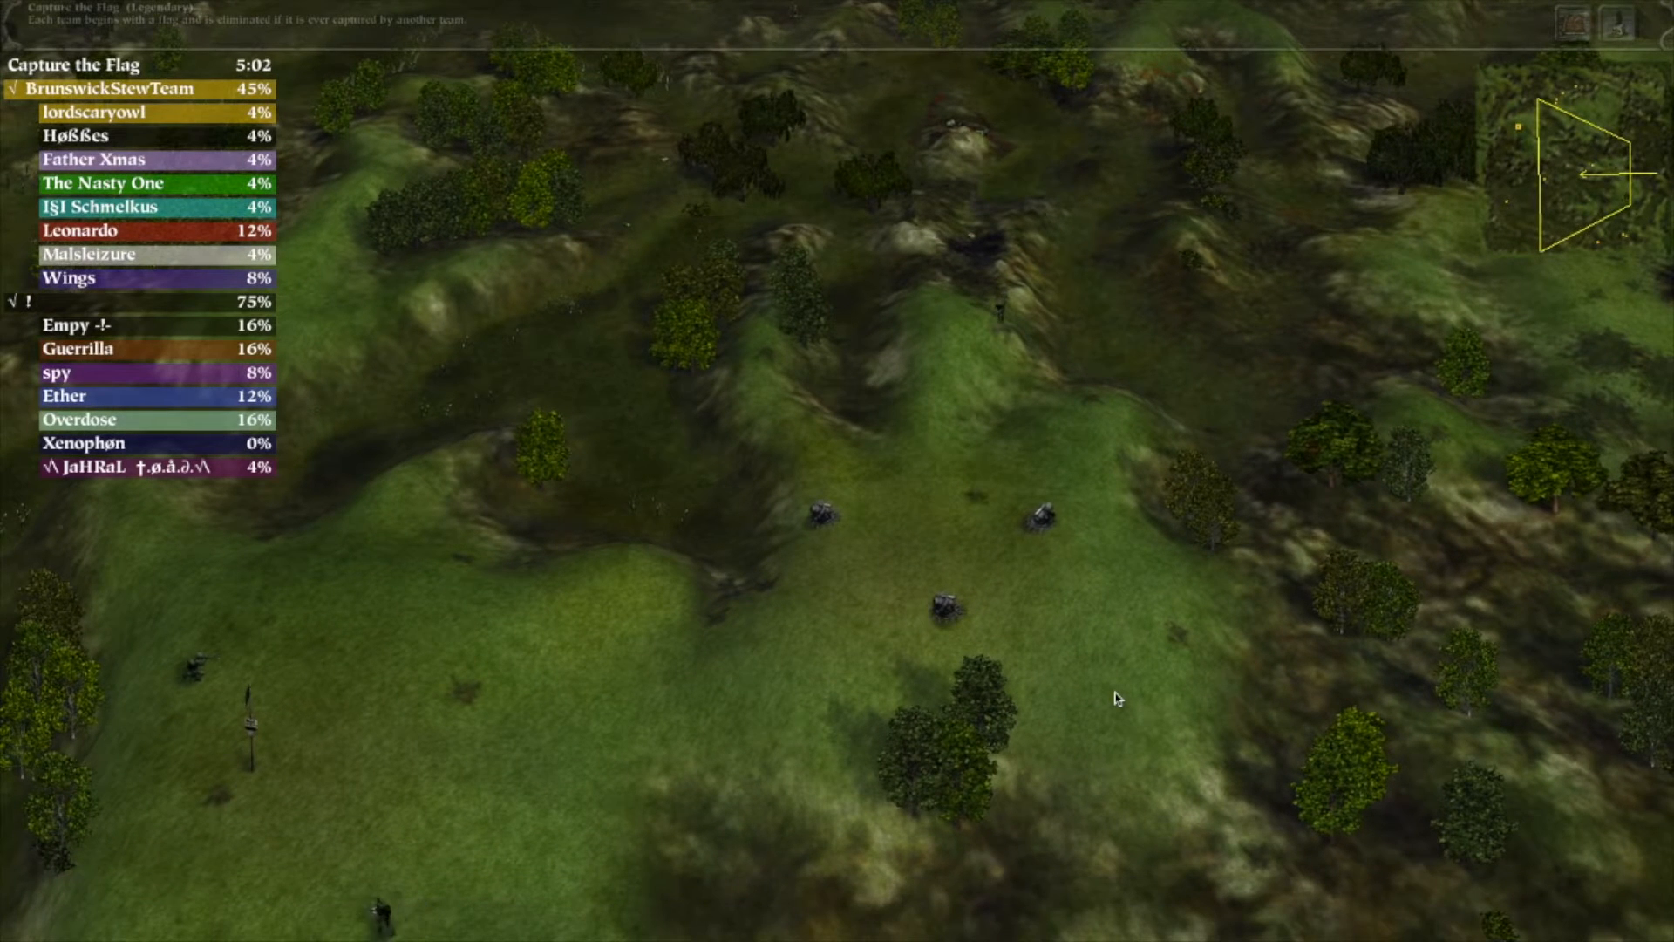
- Glance at the chat history, then select a group of units and rotate the battlefield view
{"action": "key", "text": "Return"}
{"action": "key", "text": "Escape"}
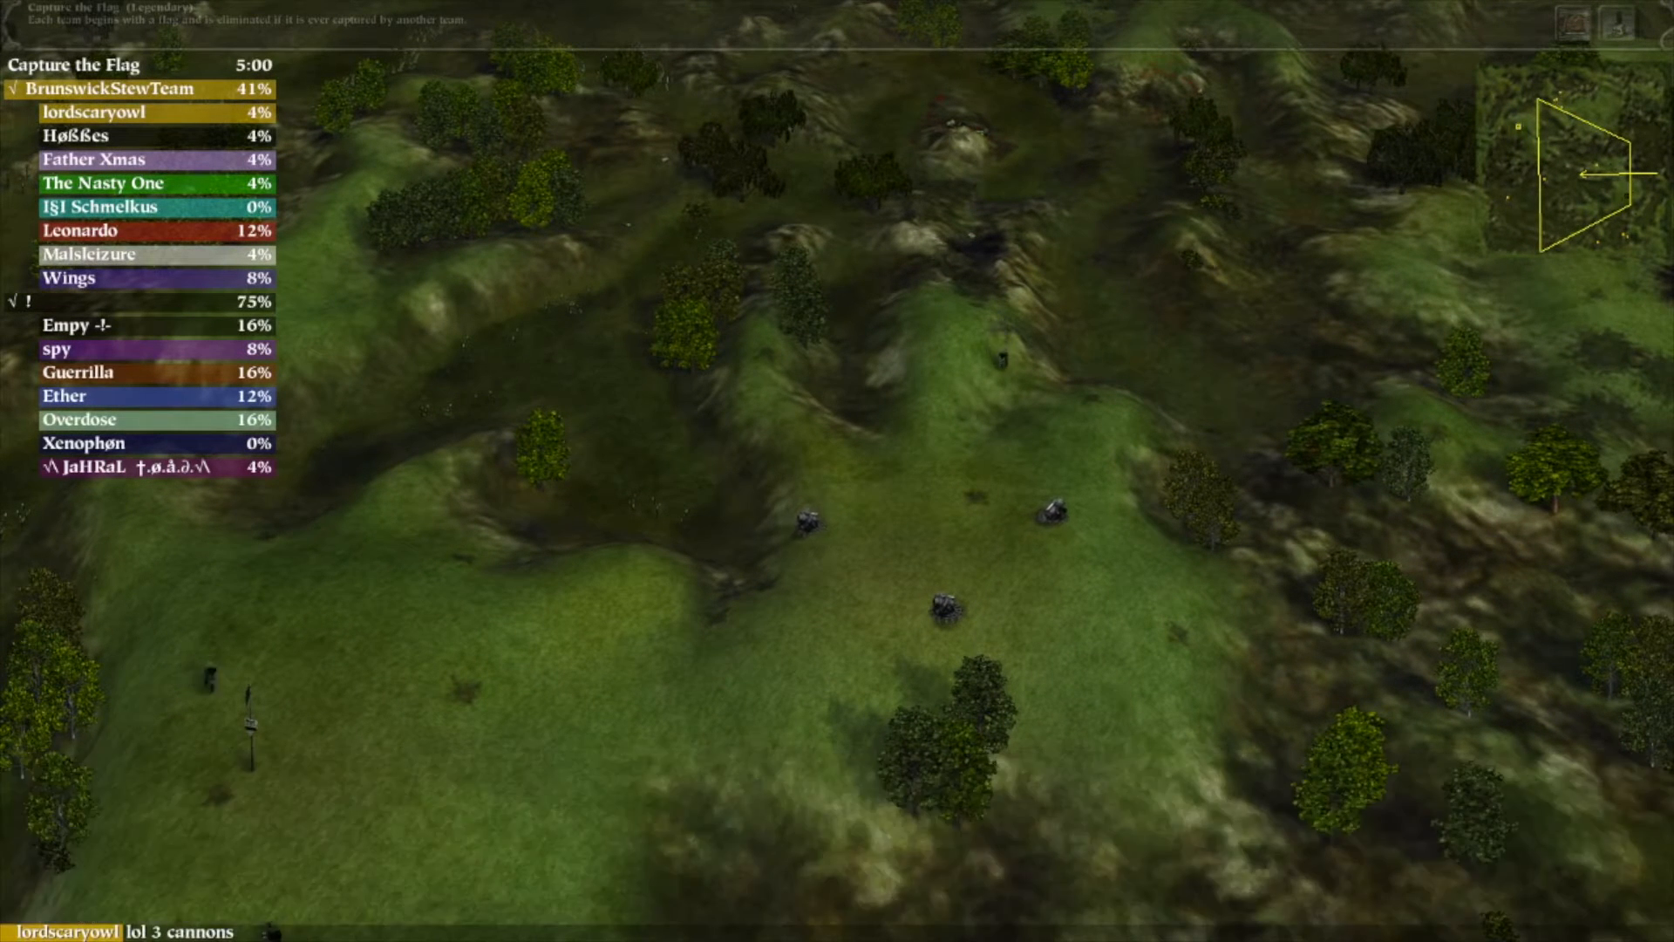
{"action": "scroll", "coordinate": [1119, 698], "scroll_direction": "down", "scroll_amount": 2}
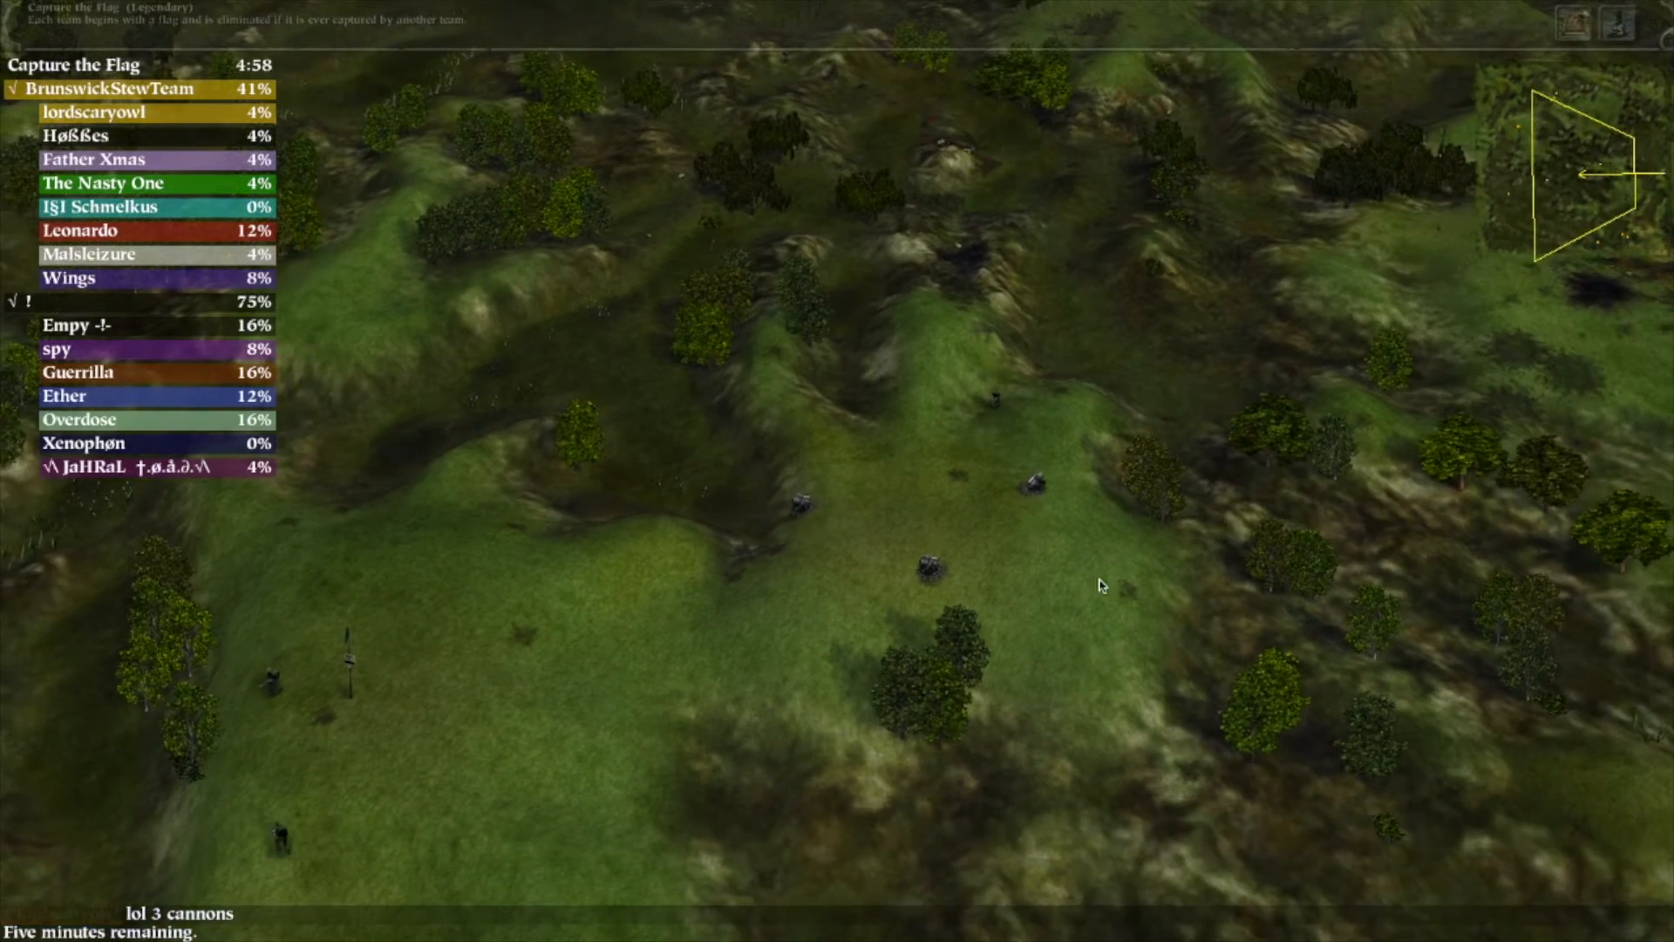
{"action": "scroll", "coordinate": [1119, 700], "scroll_direction": "down", "scroll_amount": 2}
{"action": "key", "text": "Right"}
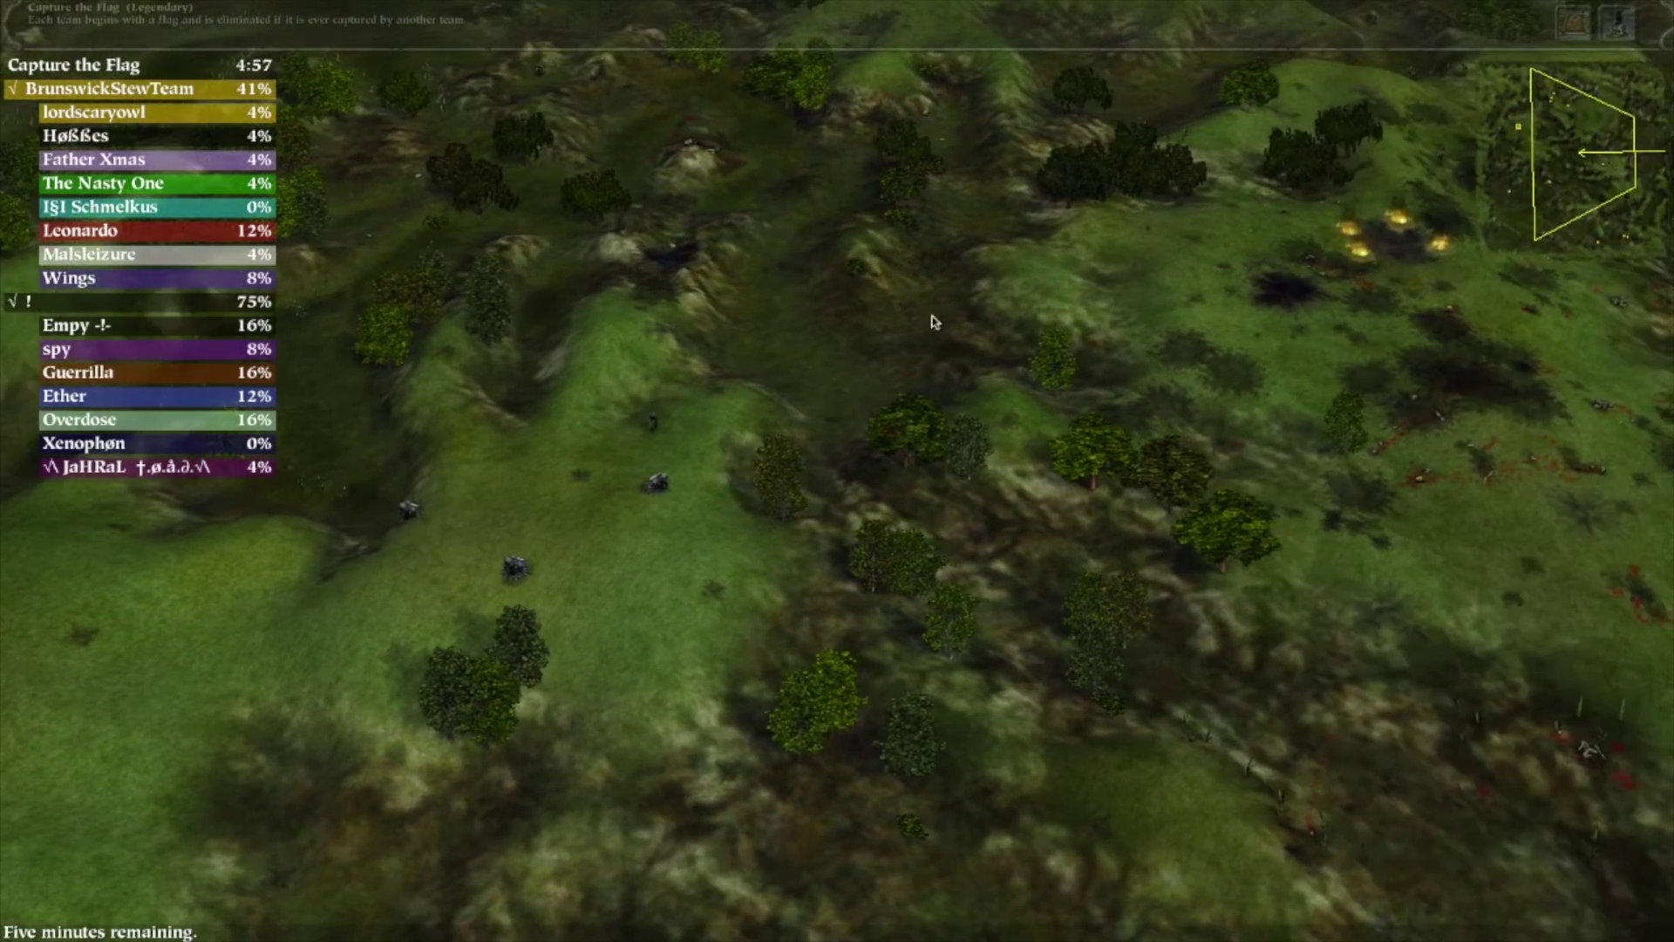
{"action": "left_click_drag", "start_coordinate": [948, 319], "coordinate": [1315, 447]}
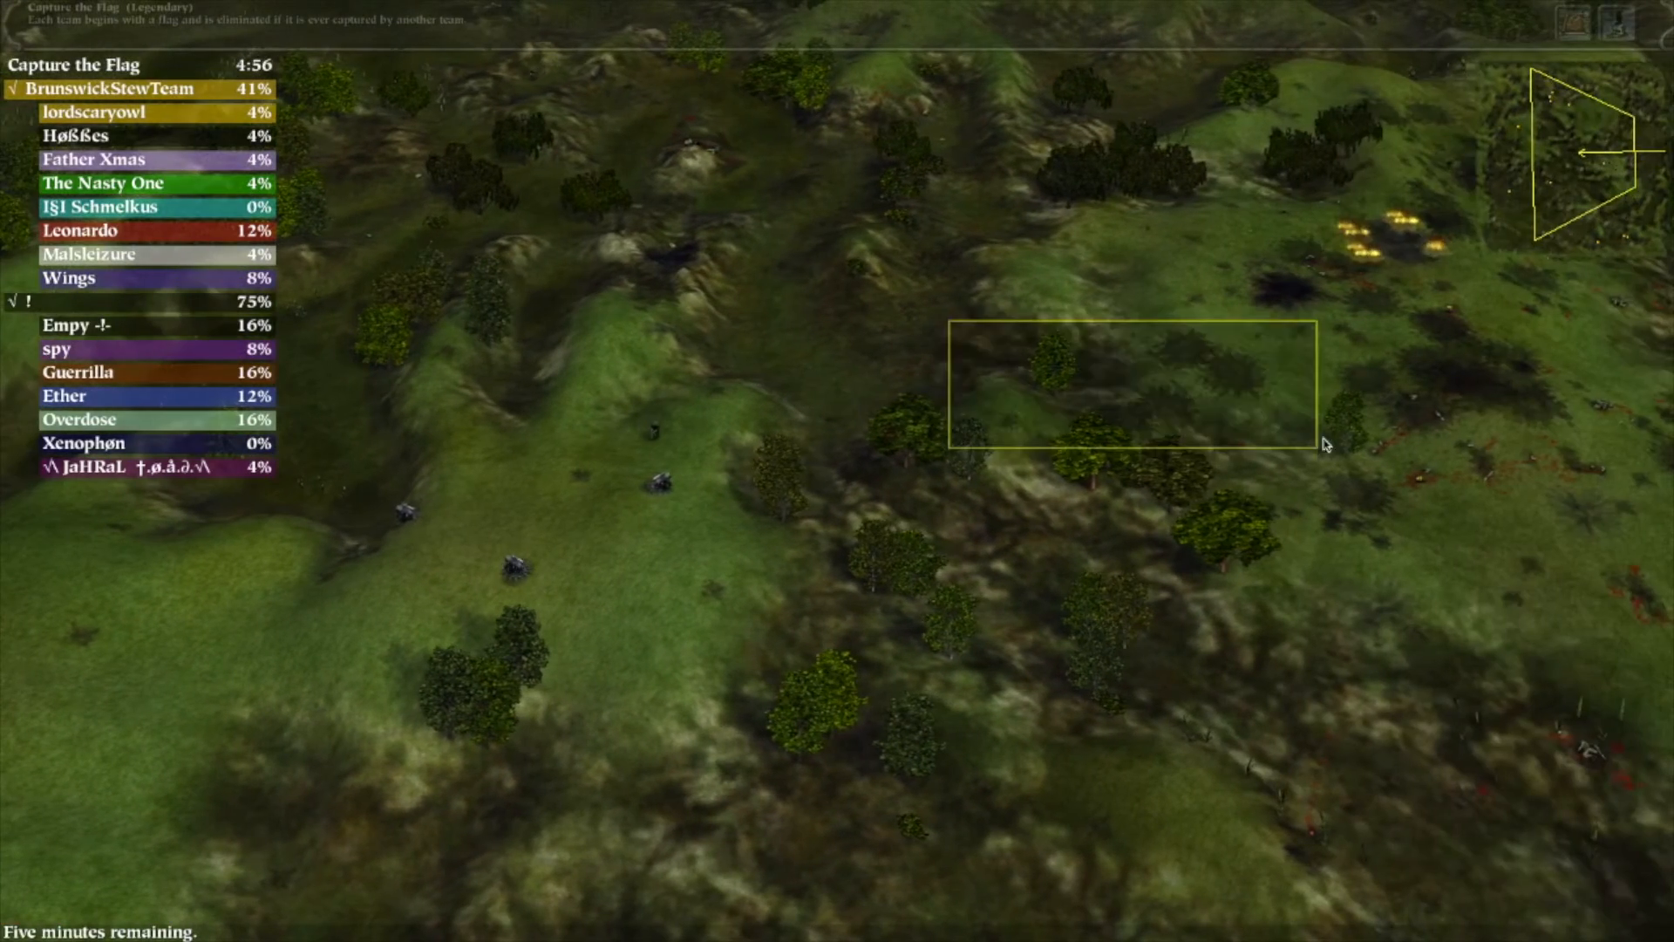
{"action": "key", "text": "Delete"}
{"action": "scroll", "coordinate": [1307, 287], "scroll_direction": "down", "scroll_amount": 3}
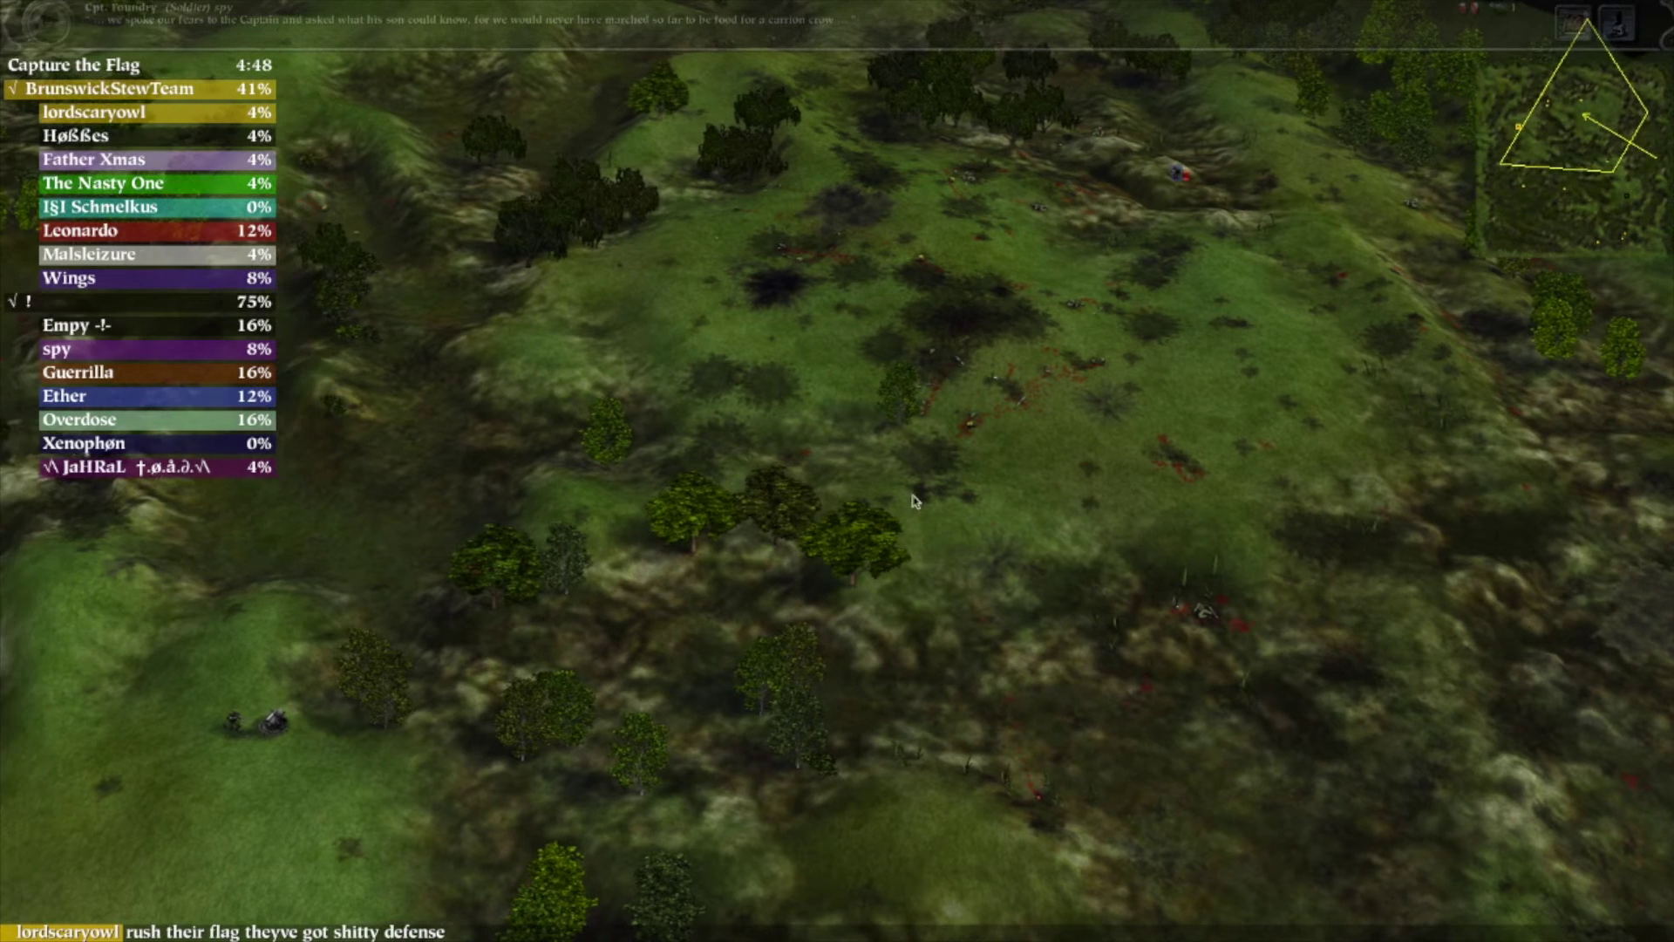
- Inspect the field cannon emplacement, the lower-right units and a unit on the hilltop
{"action": "left_click_drag", "start_coordinate": [1047, 490], "coordinate": [1183, 577]}
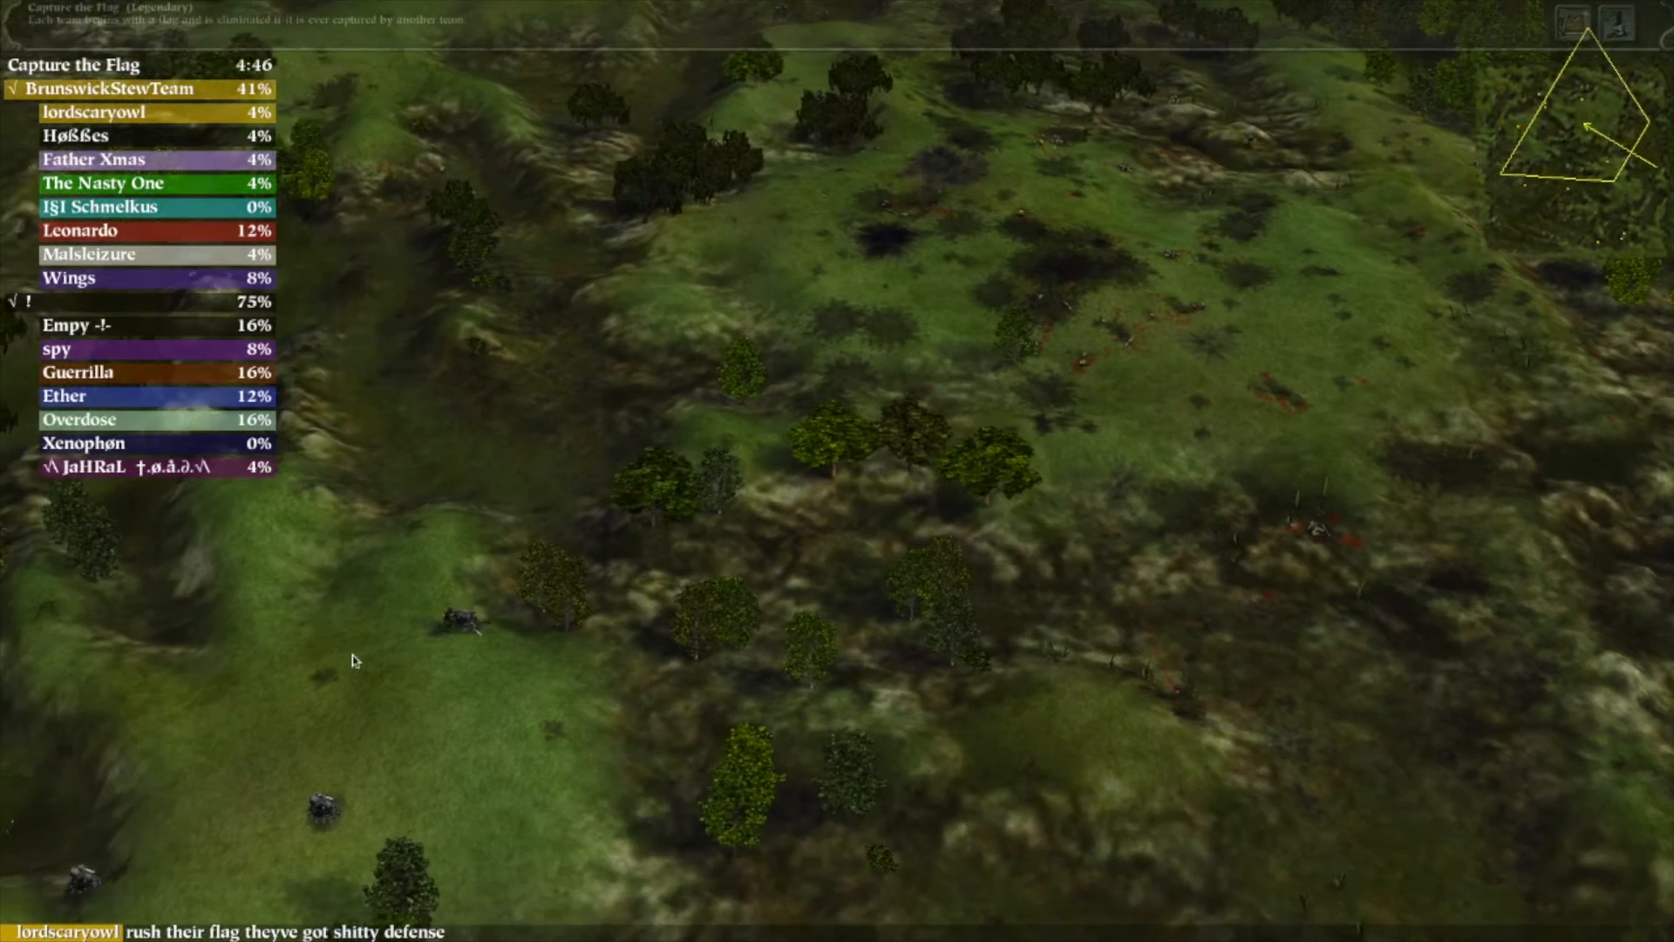
{"action": "left_click", "coordinate": [530, 625]}
{"action": "left_click", "coordinate": [411, 808]}
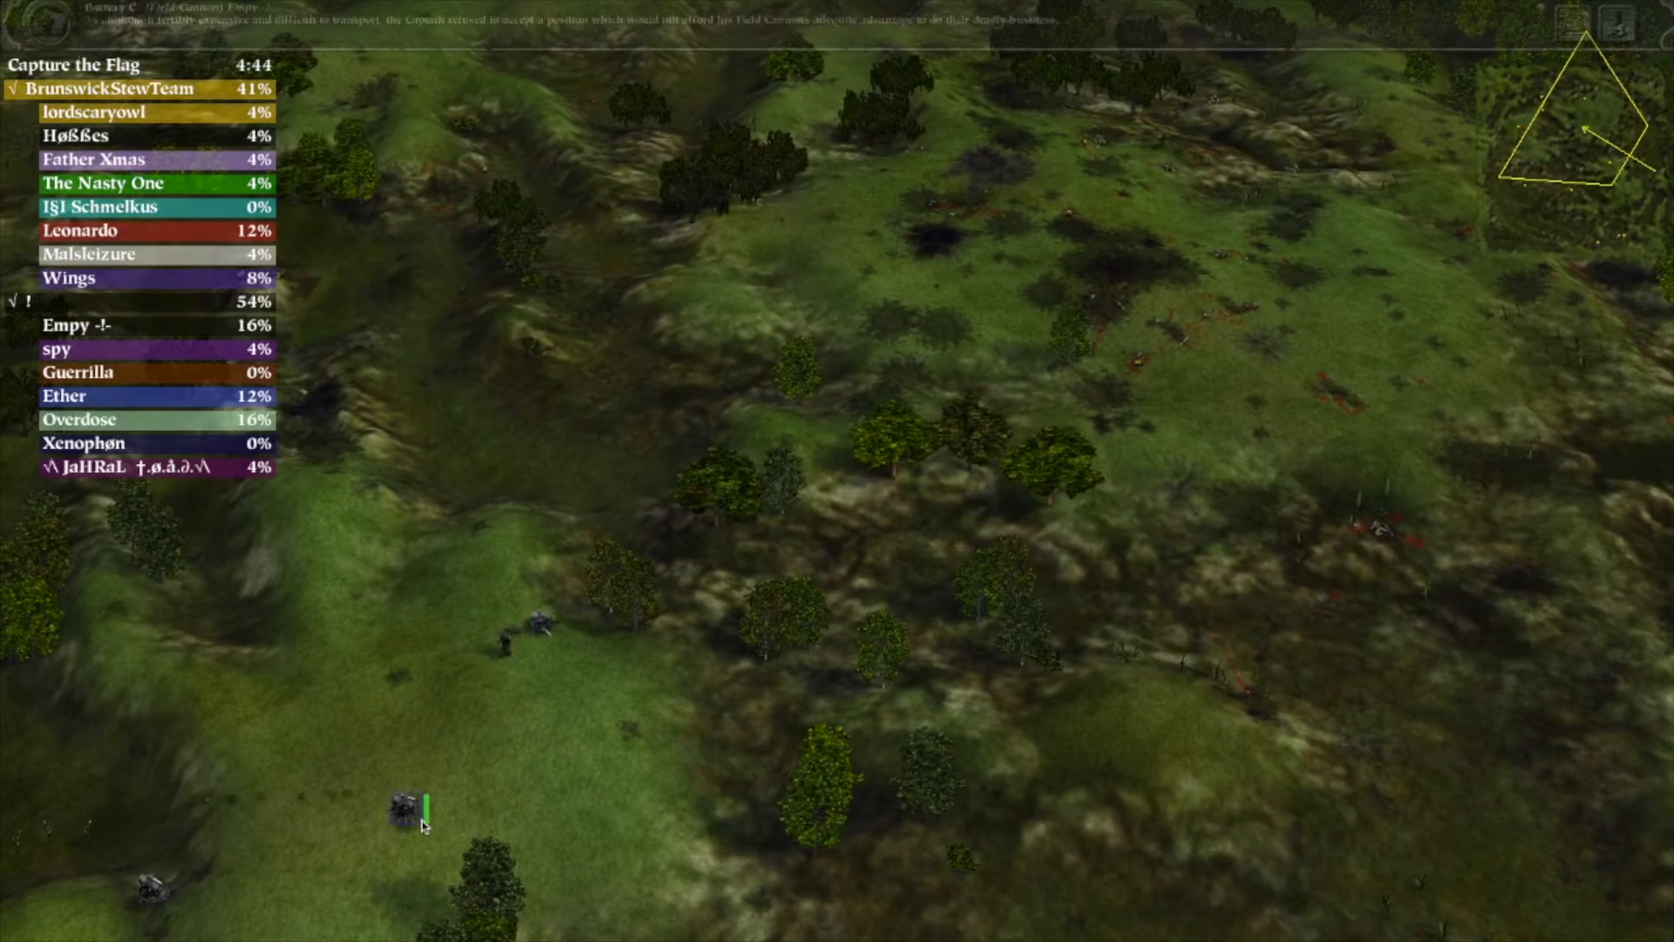
{"action": "left_click", "coordinate": [155, 902]}
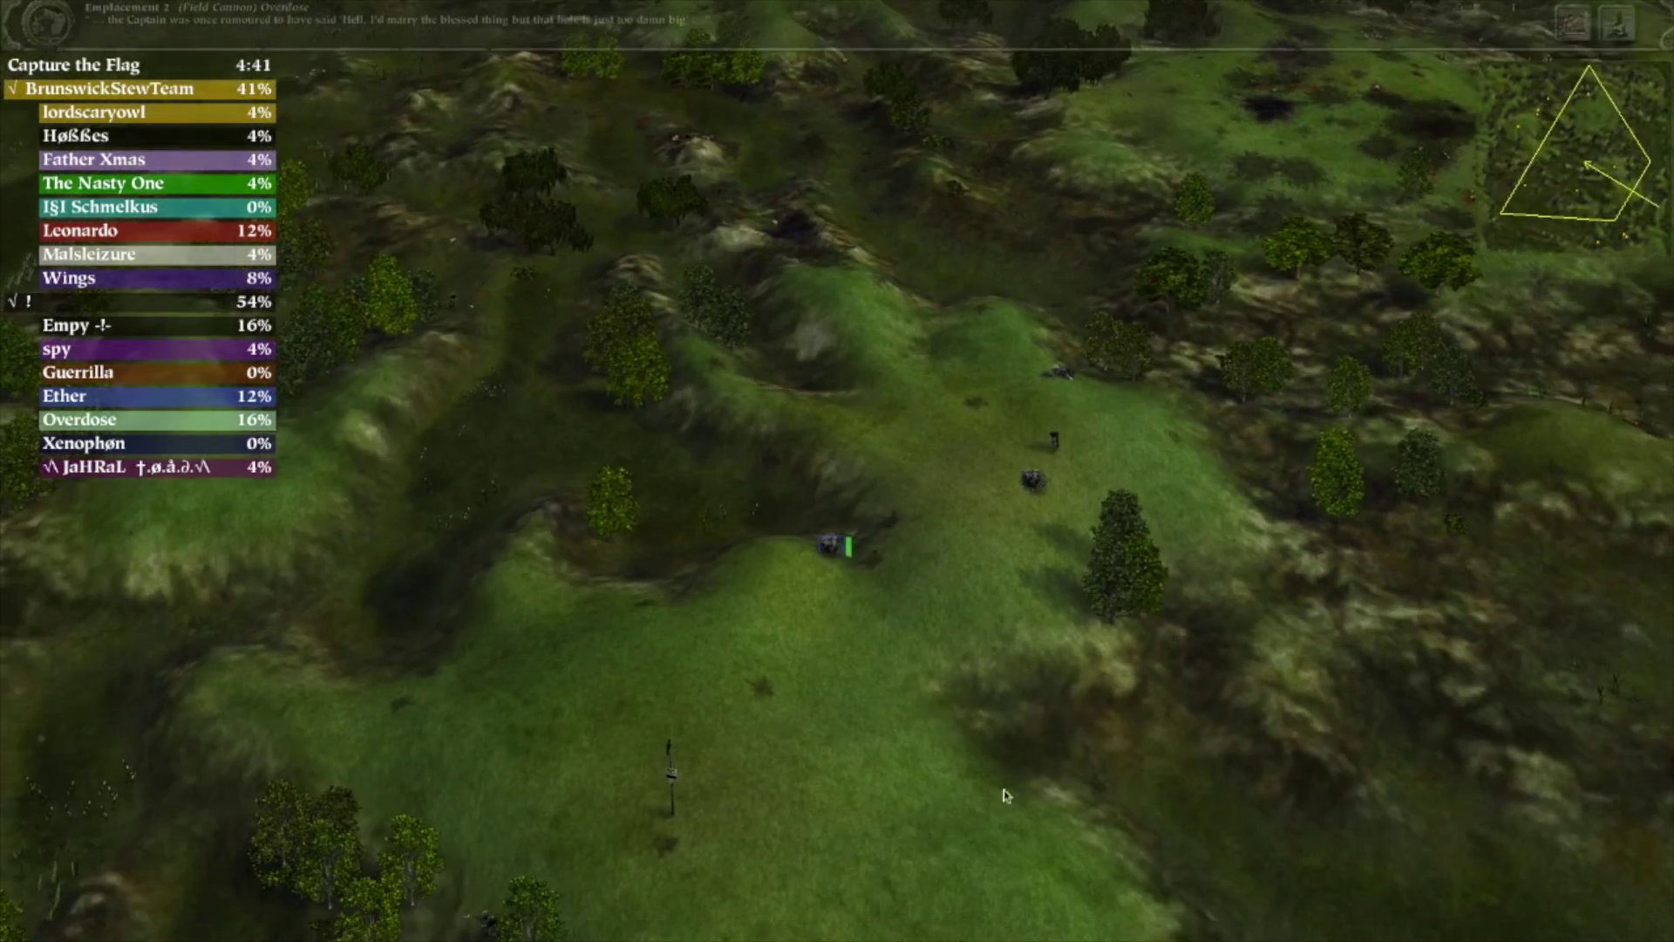
{"action": "left_click_drag", "start_coordinate": [943, 690], "coordinate": [1209, 818]}
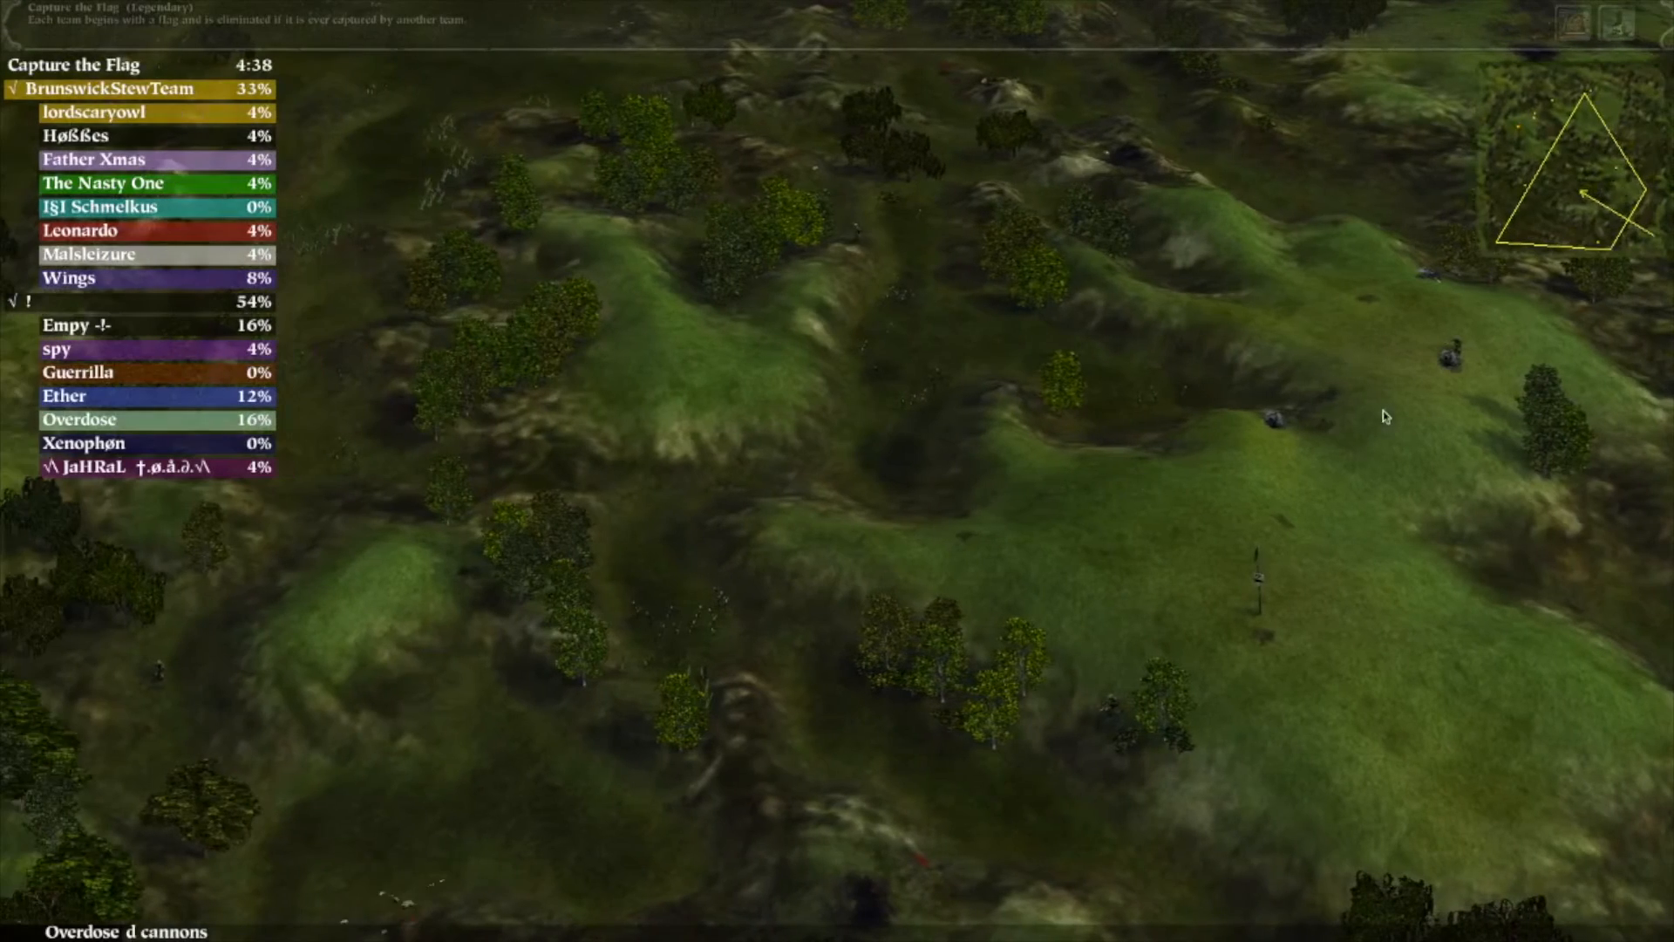
{"action": "left_click", "coordinate": [1462, 356]}
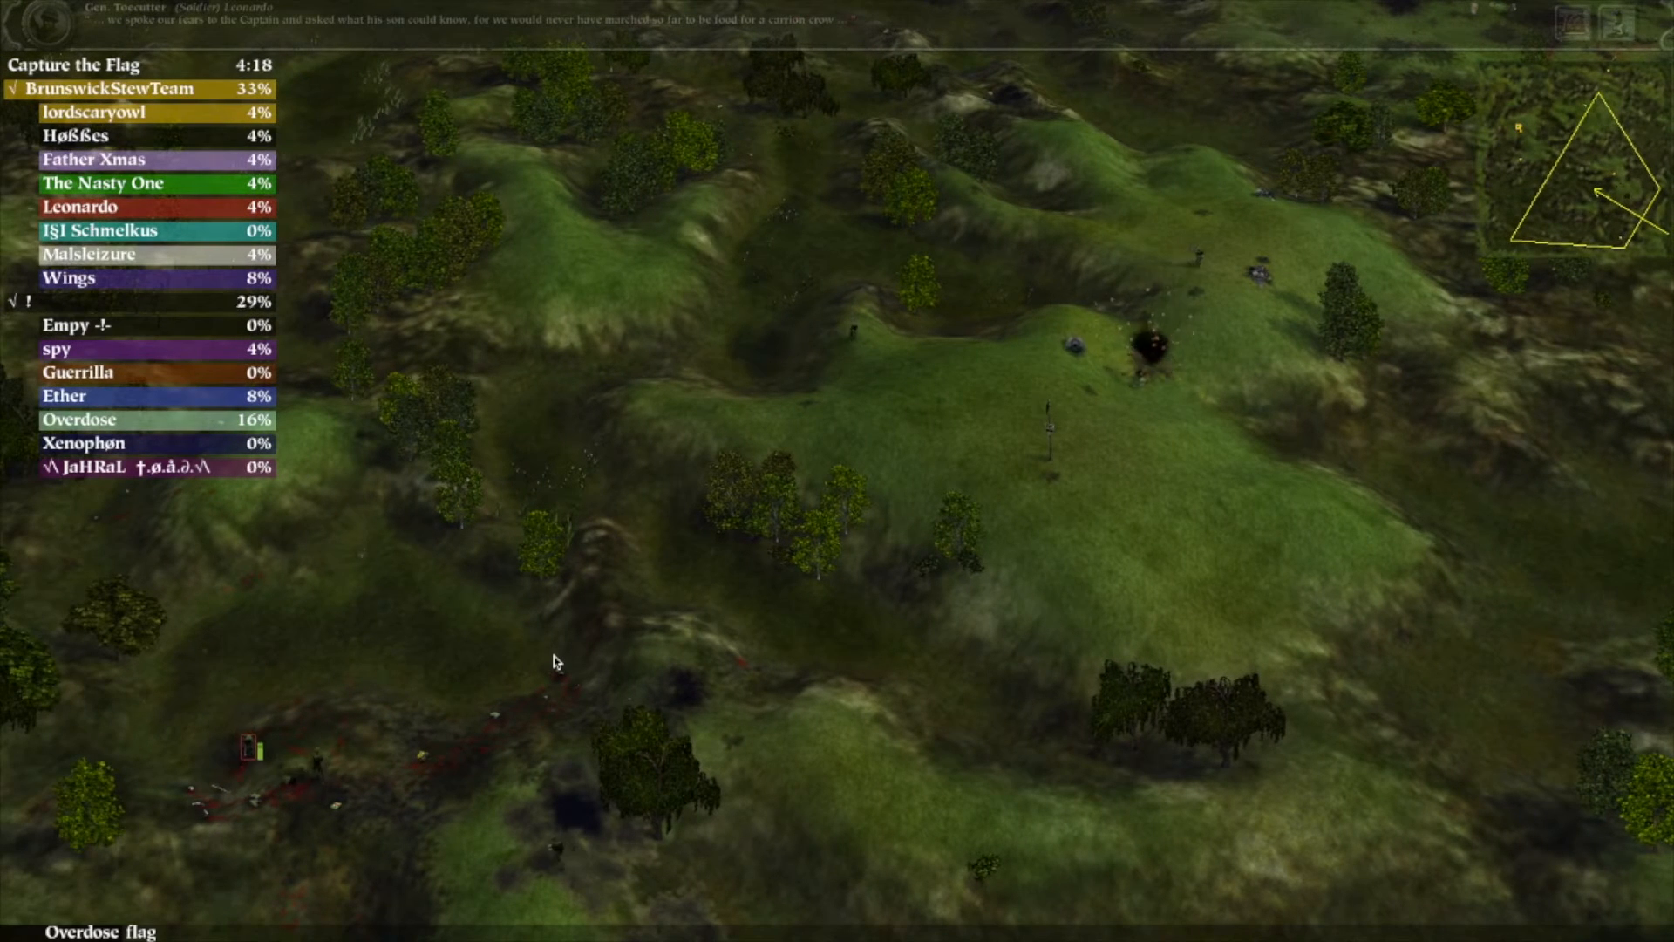
{"action": "left_click", "coordinate": [863, 363]}
{"action": "scroll", "coordinate": [1057, 557], "scroll_direction": "up", "scroll_amount": 3}
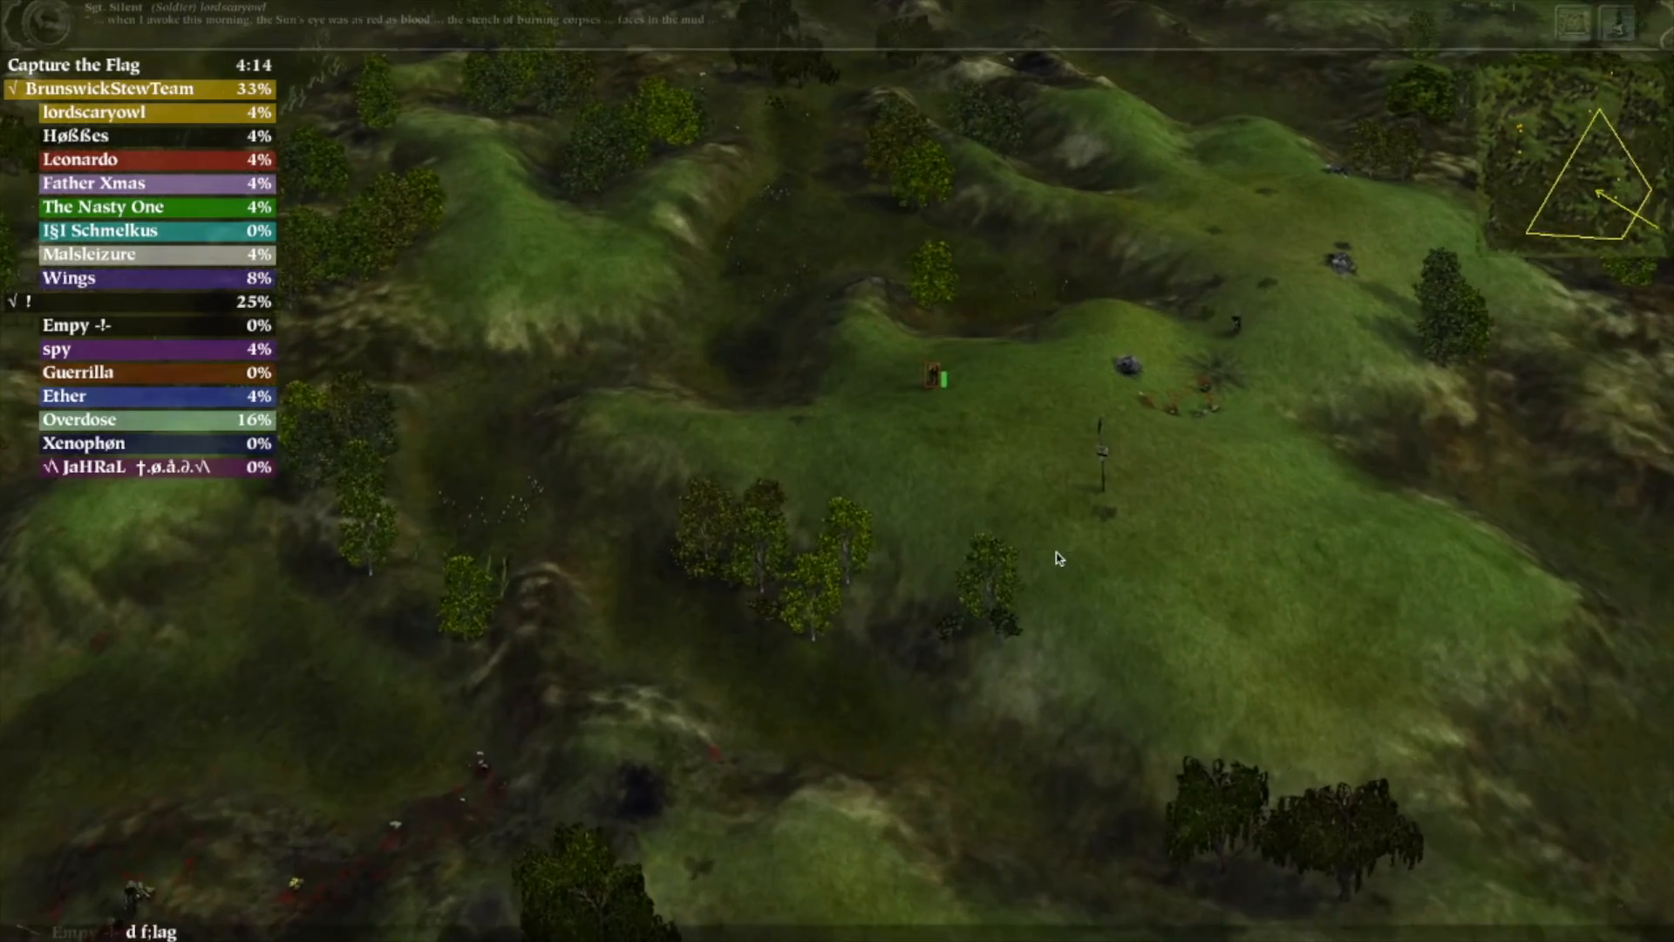
{"action": "scroll", "coordinate": [1057, 558], "scroll_direction": "up", "scroll_amount": 3}
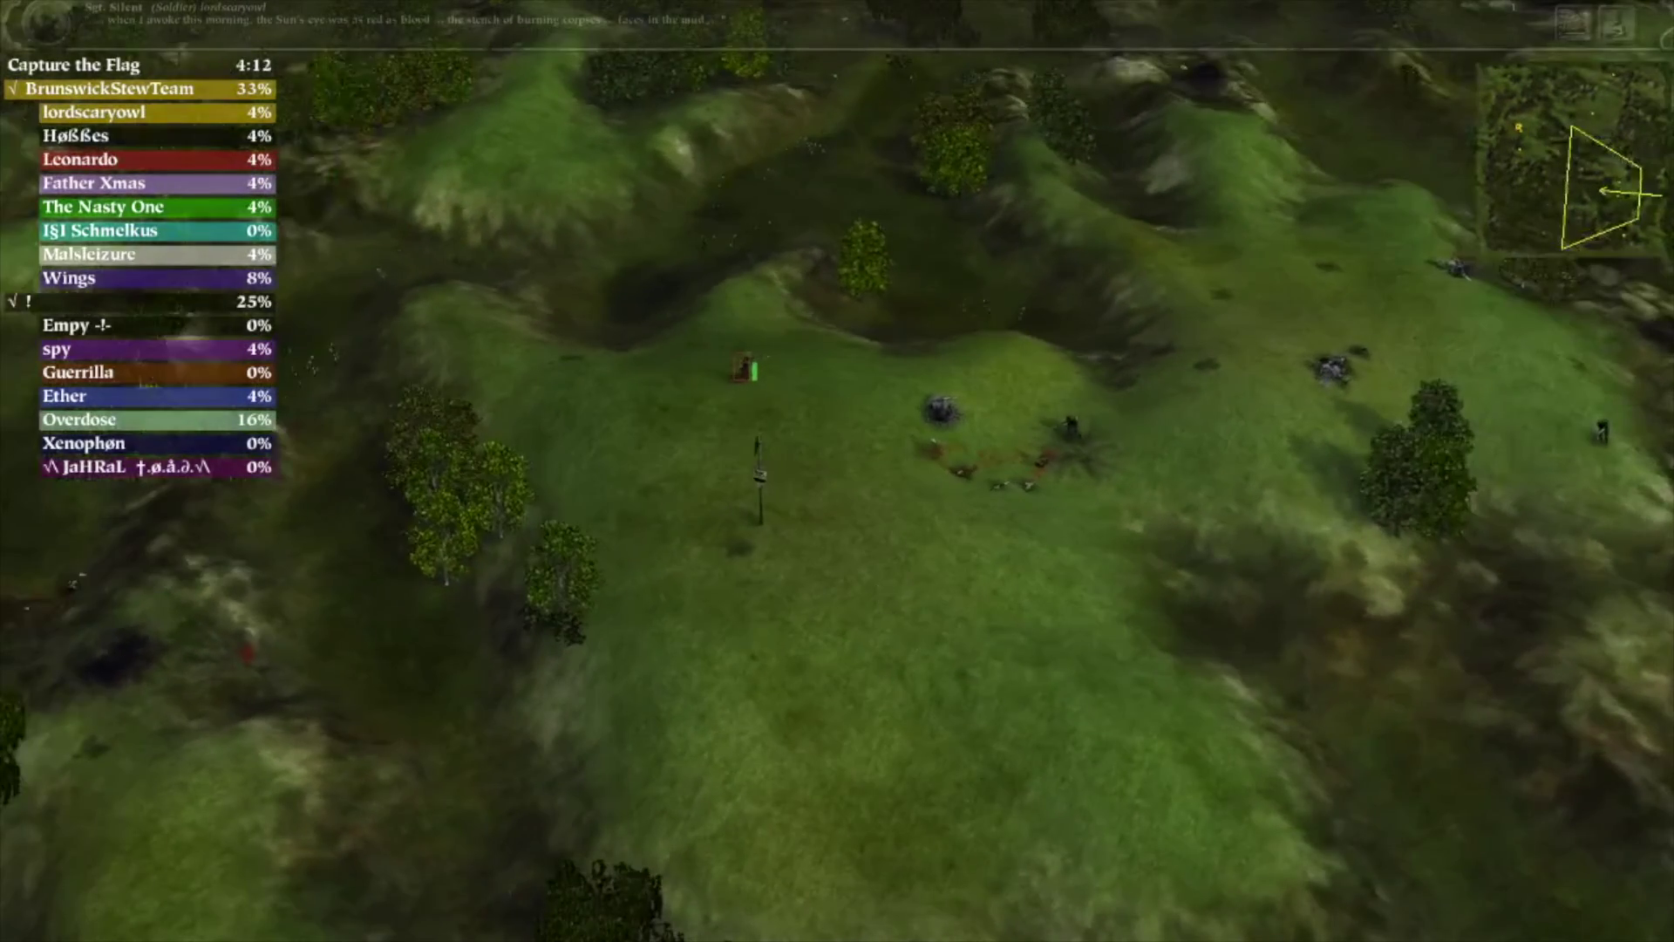
{"action": "scroll", "coordinate": [997, 651], "scroll_direction": "down", "scroll_amount": 3}
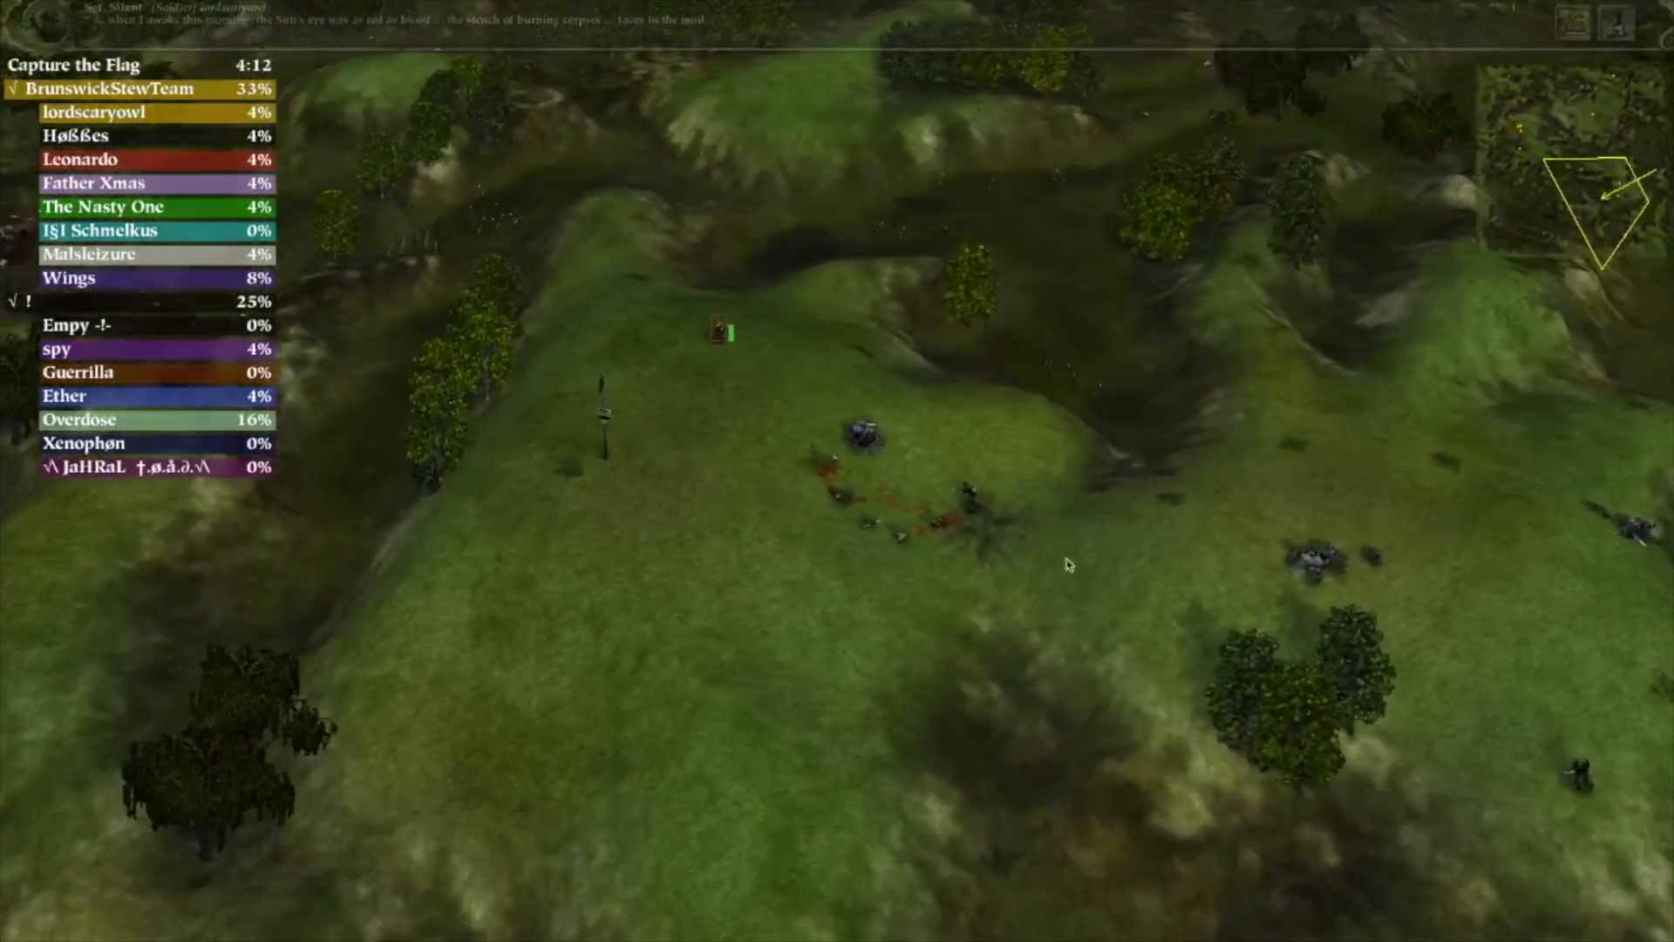
- Select units on the hillsides, then clear the selection and pan onward across the map
{"action": "left_click_drag", "start_coordinate": [942, 616], "coordinate": [1008, 667]}
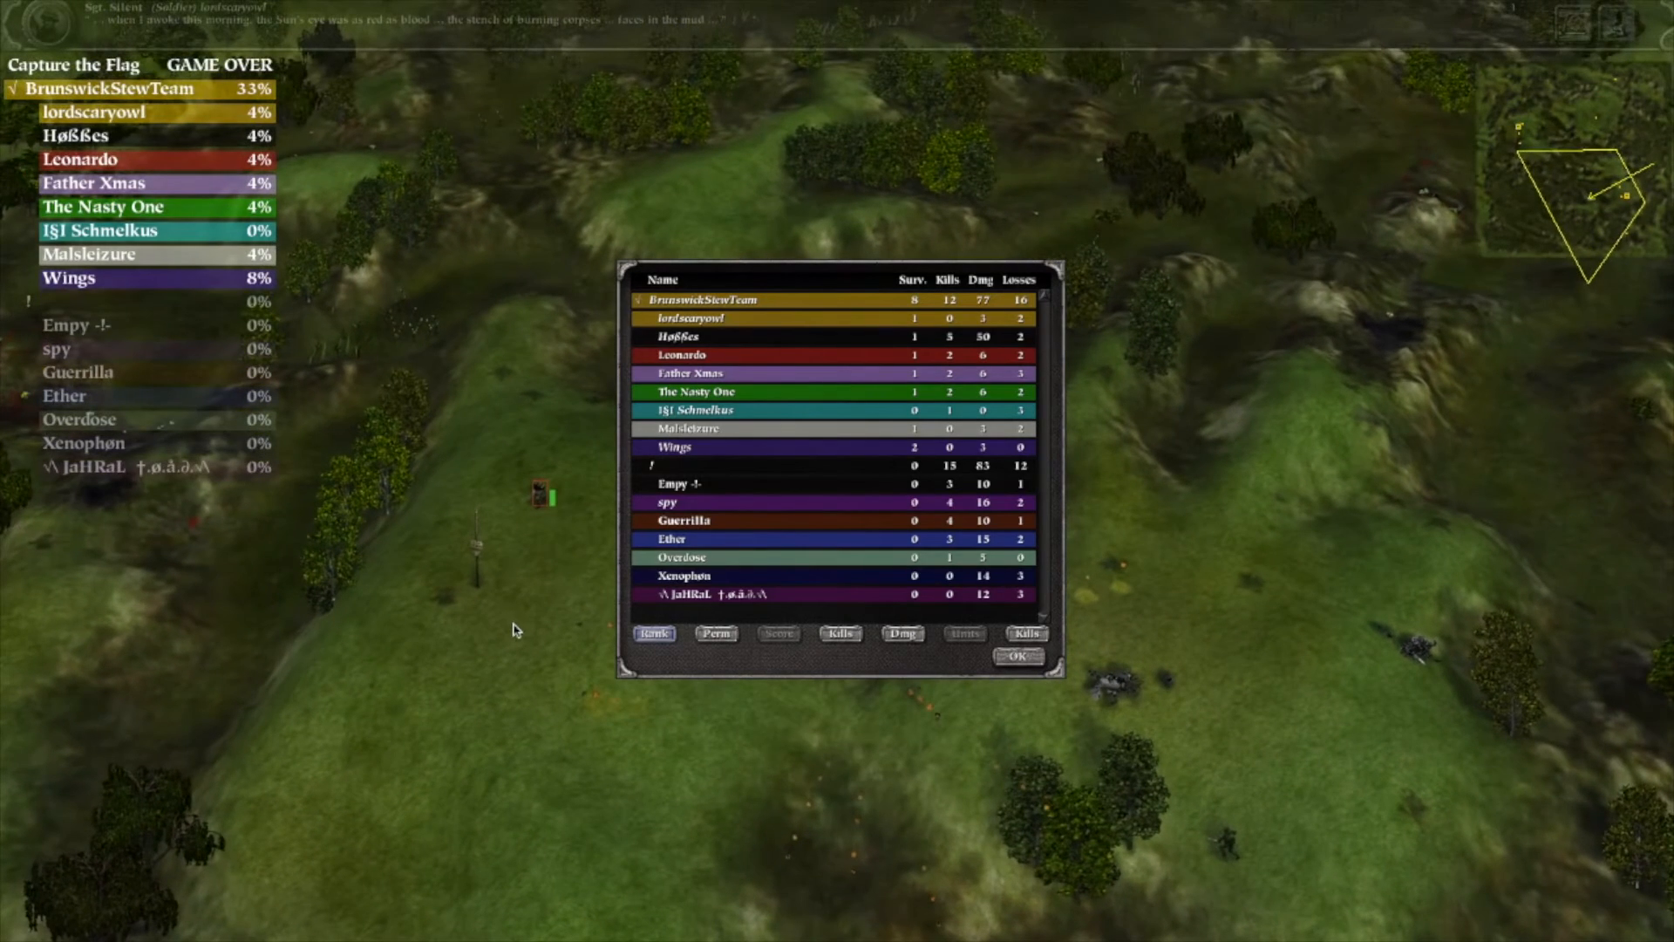
{"action": "left_click_drag", "start_coordinate": [487, 644], "coordinate": [610, 798]}
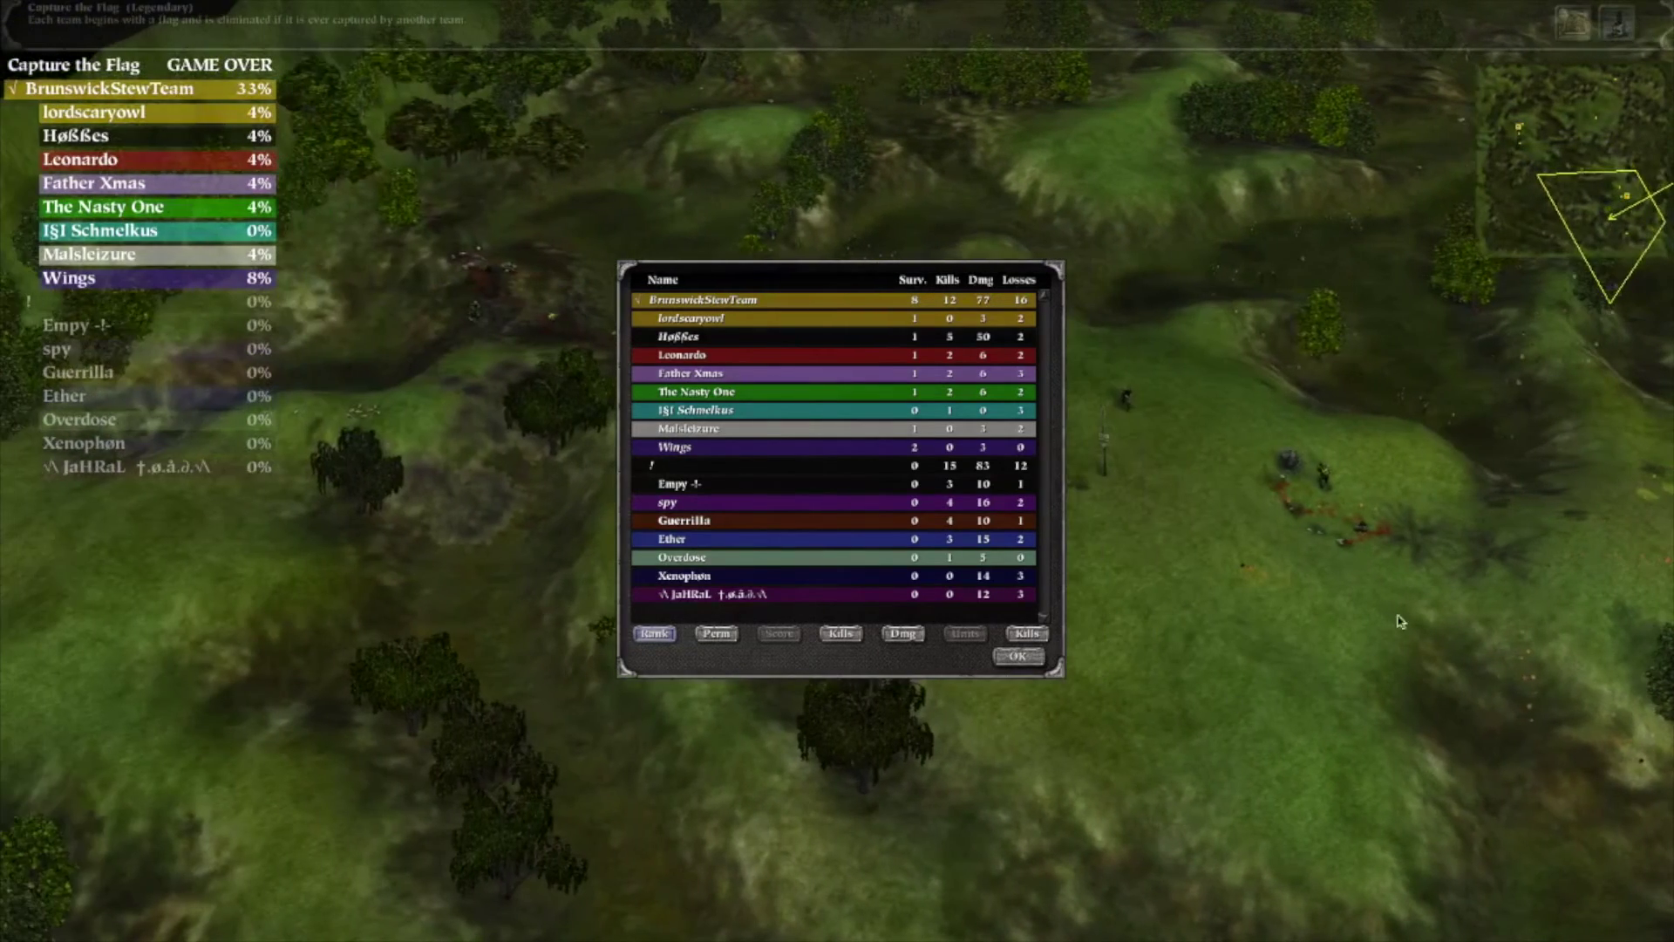
{"action": "left_click", "coordinate": [1338, 494]}
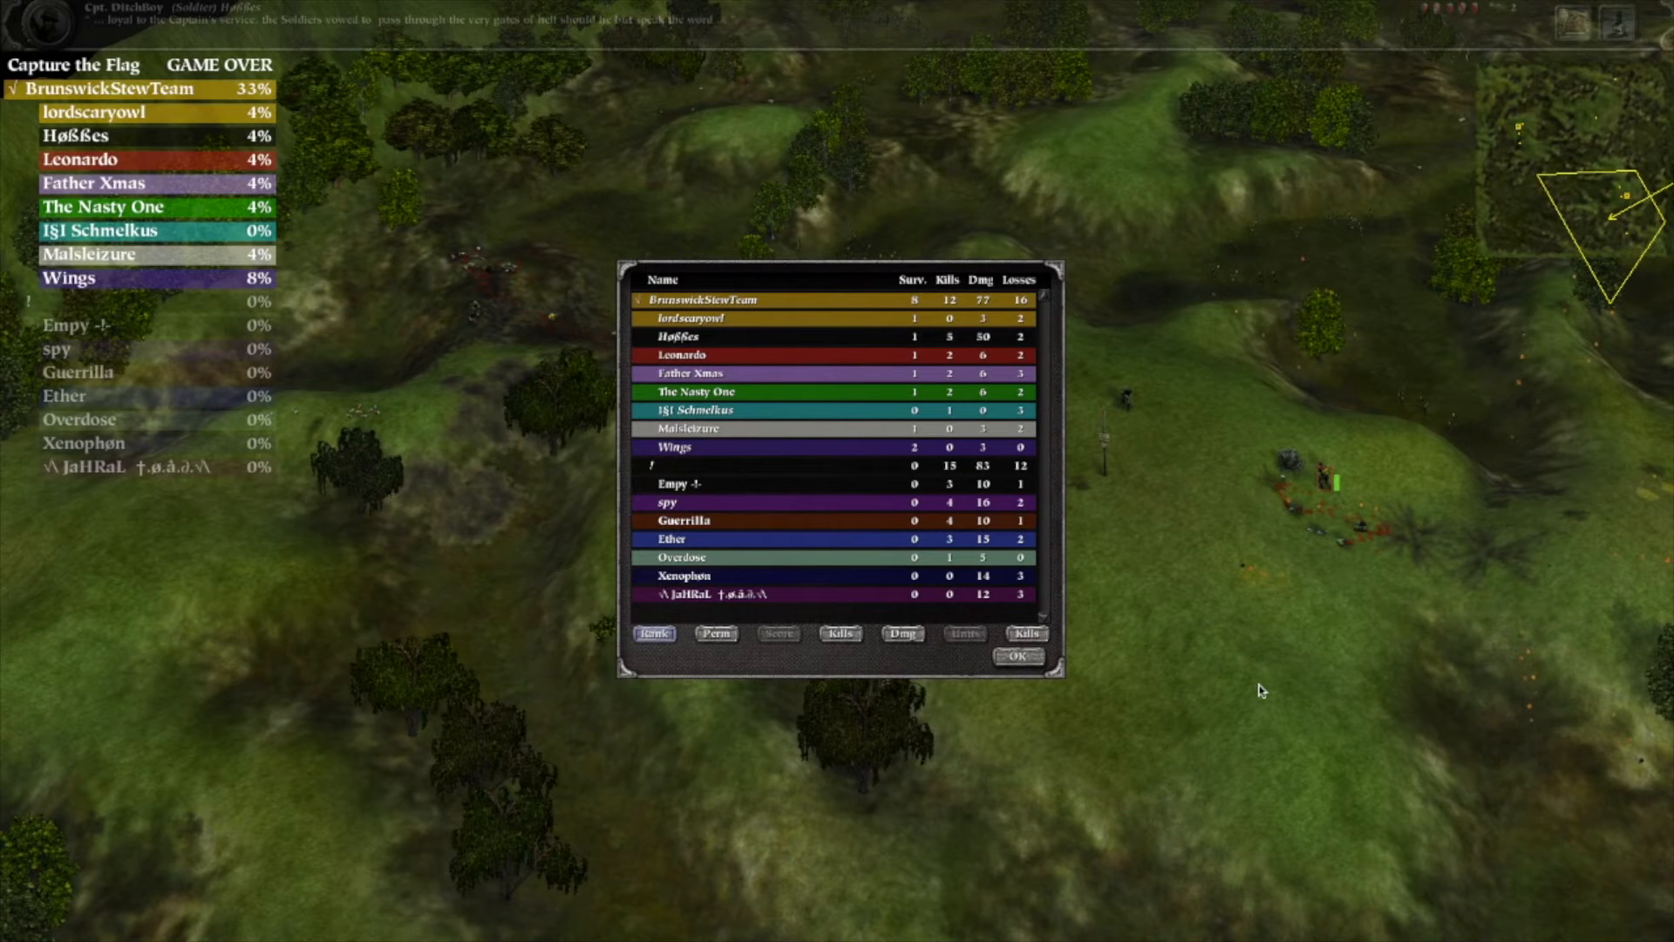
{"action": "left_click_drag", "start_coordinate": [1297, 699], "coordinate": [1449, 795]}
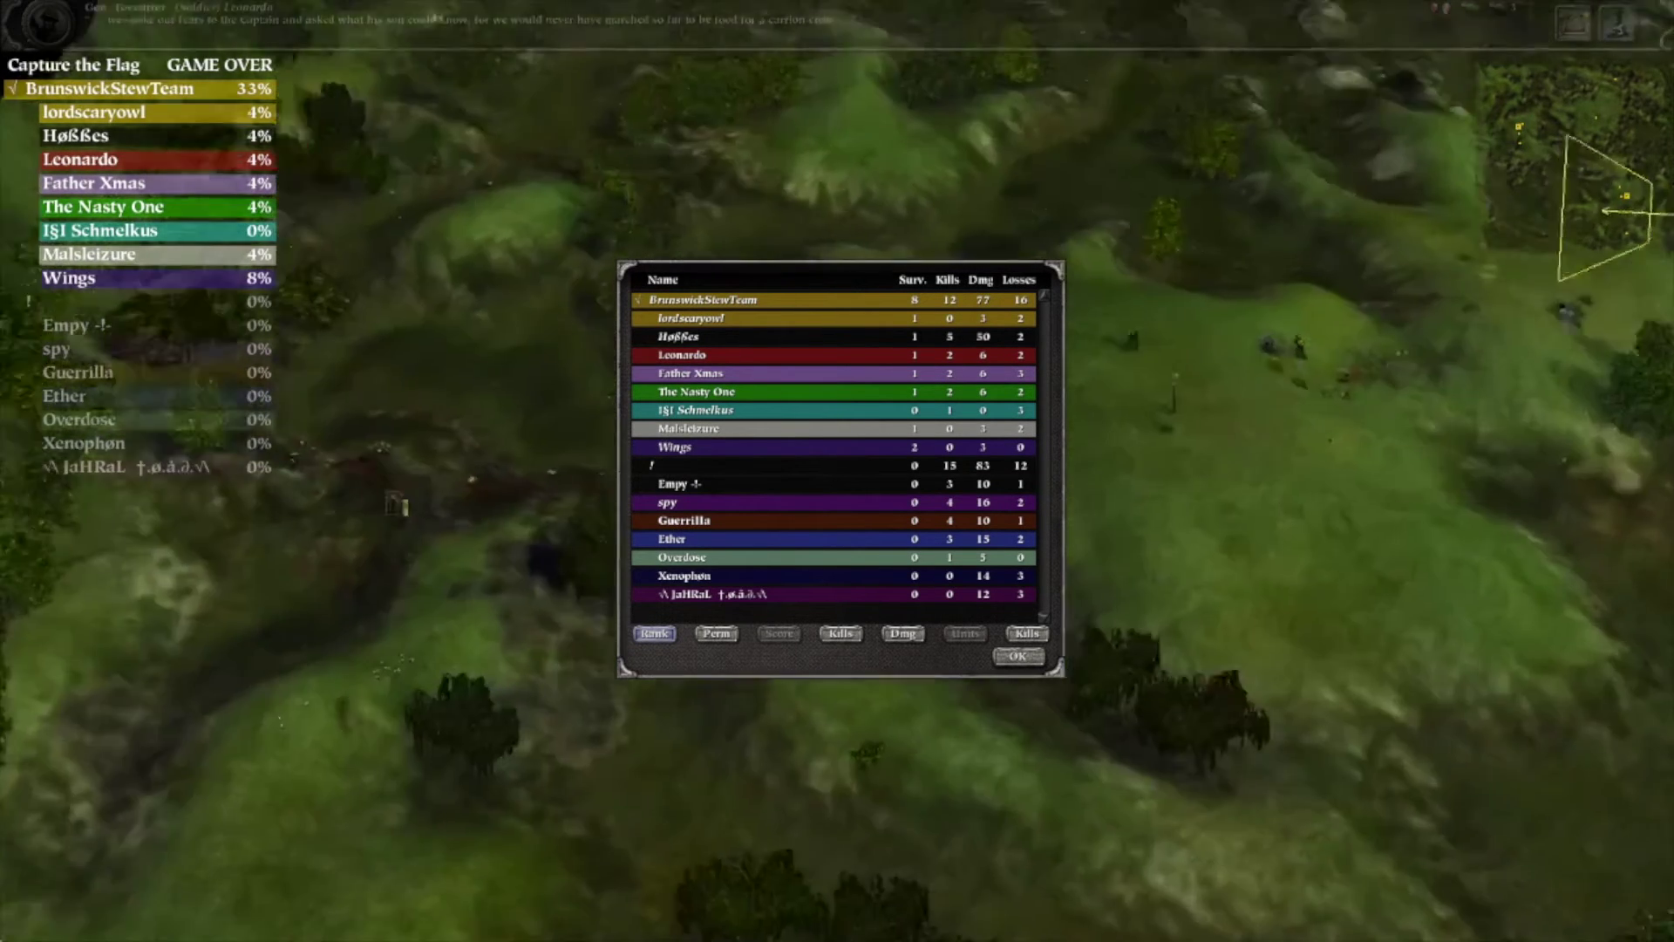
{"action": "key", "text": "Down"}
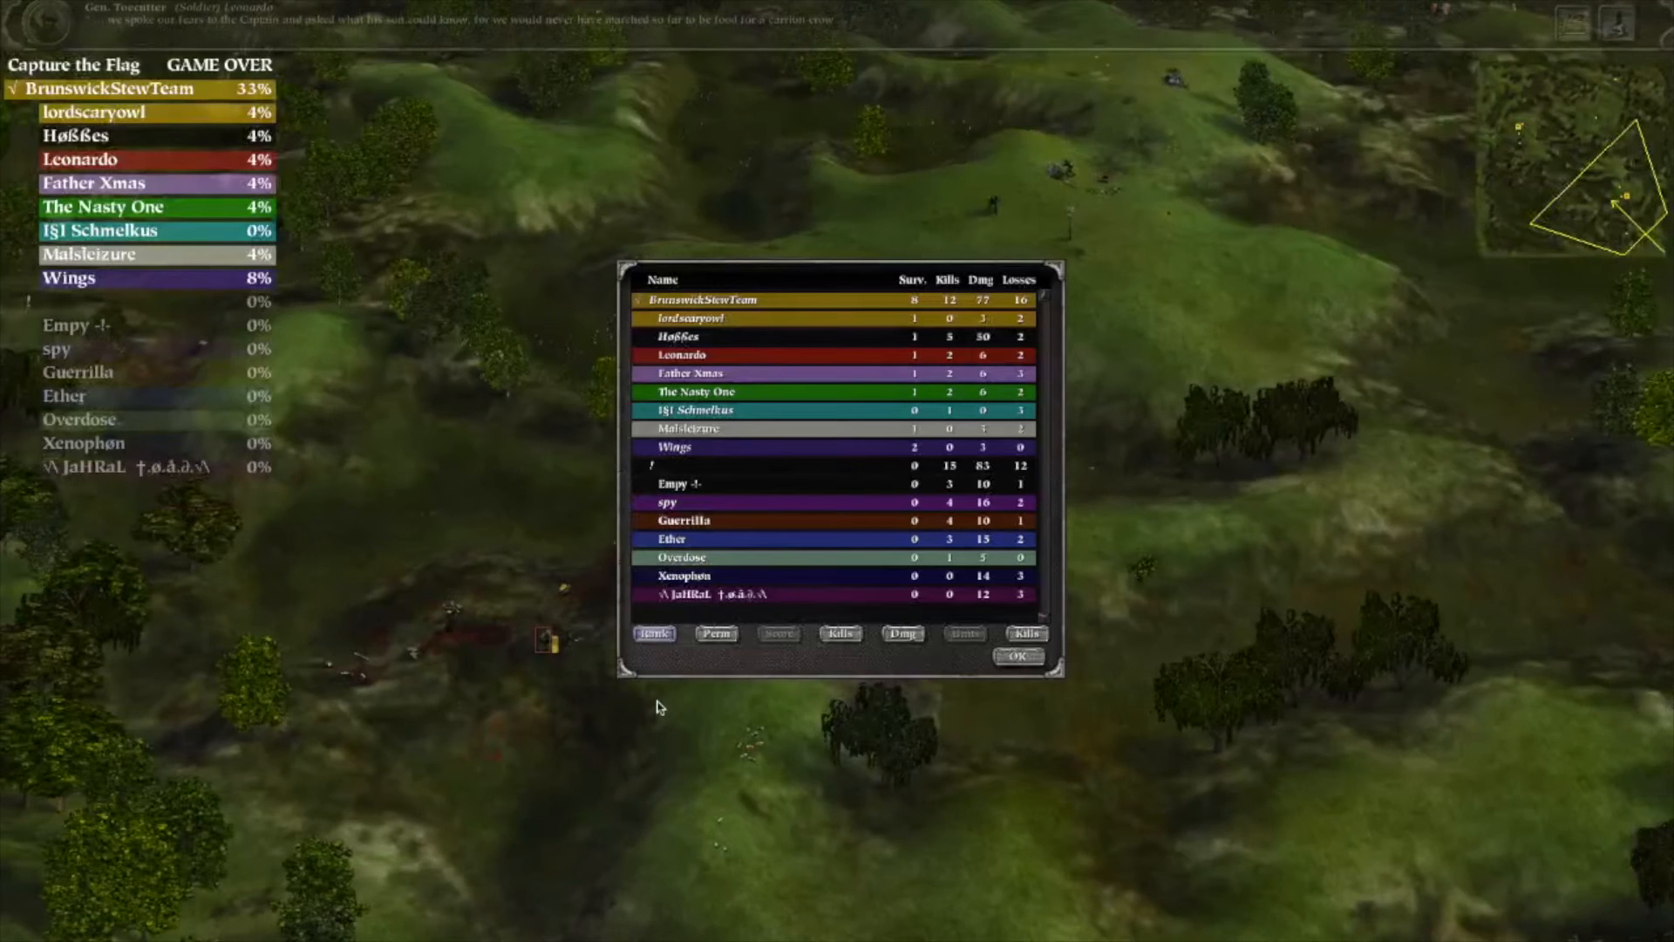
{"action": "left_click", "coordinate": [615, 730]}
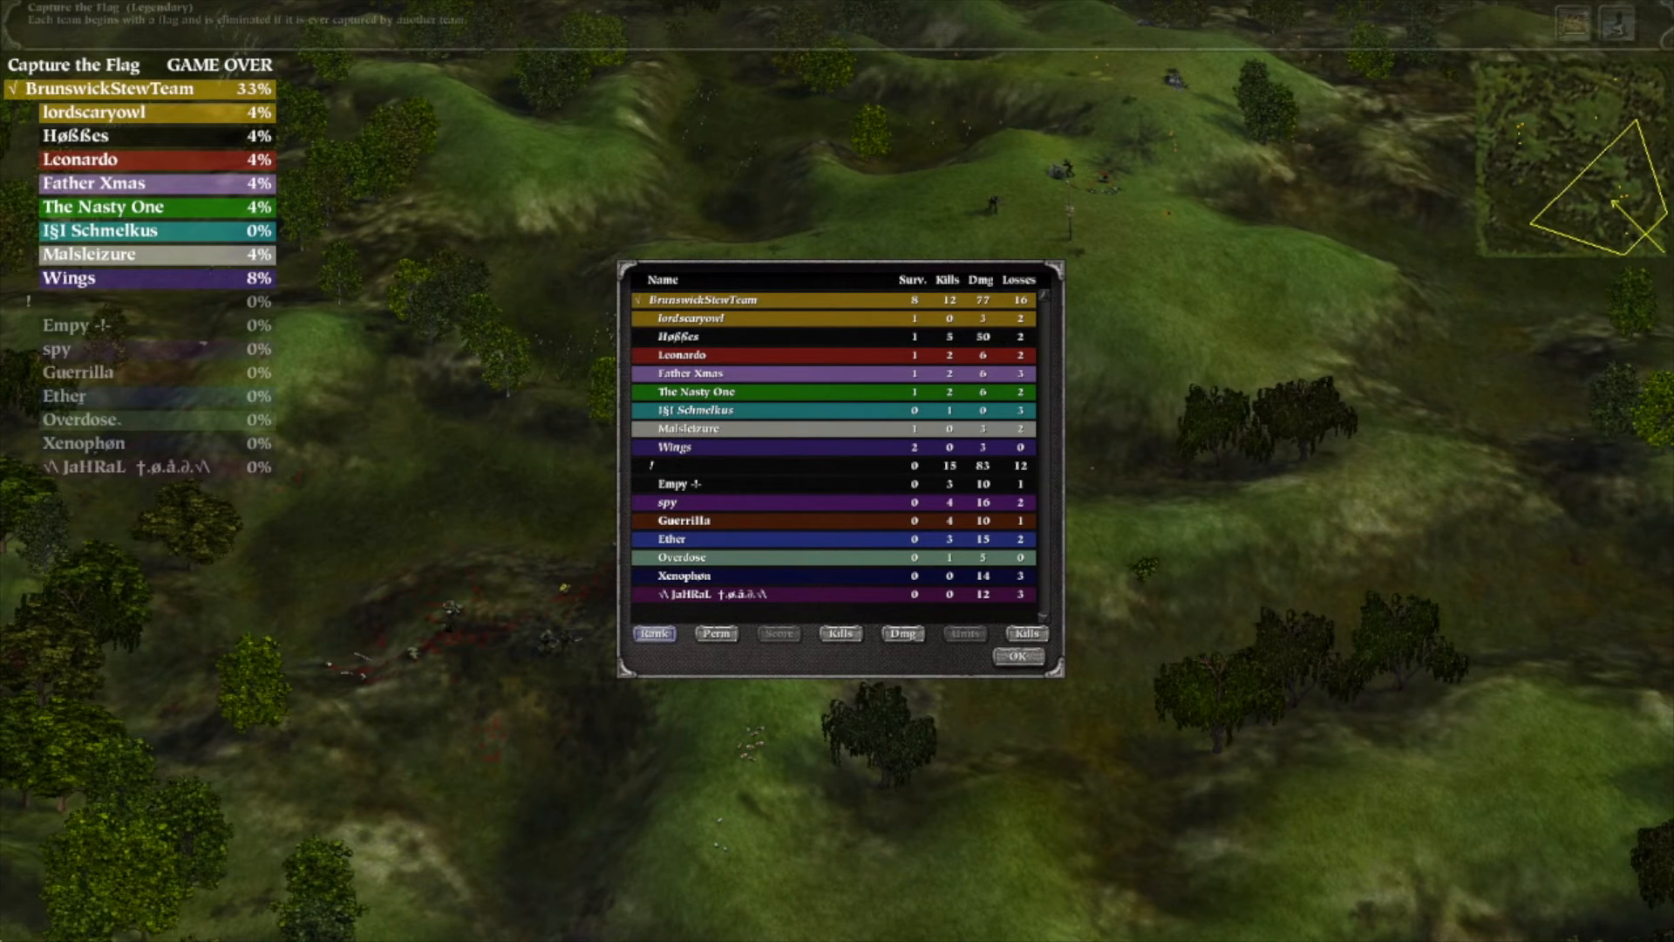
{"action": "key", "text": "Down"}
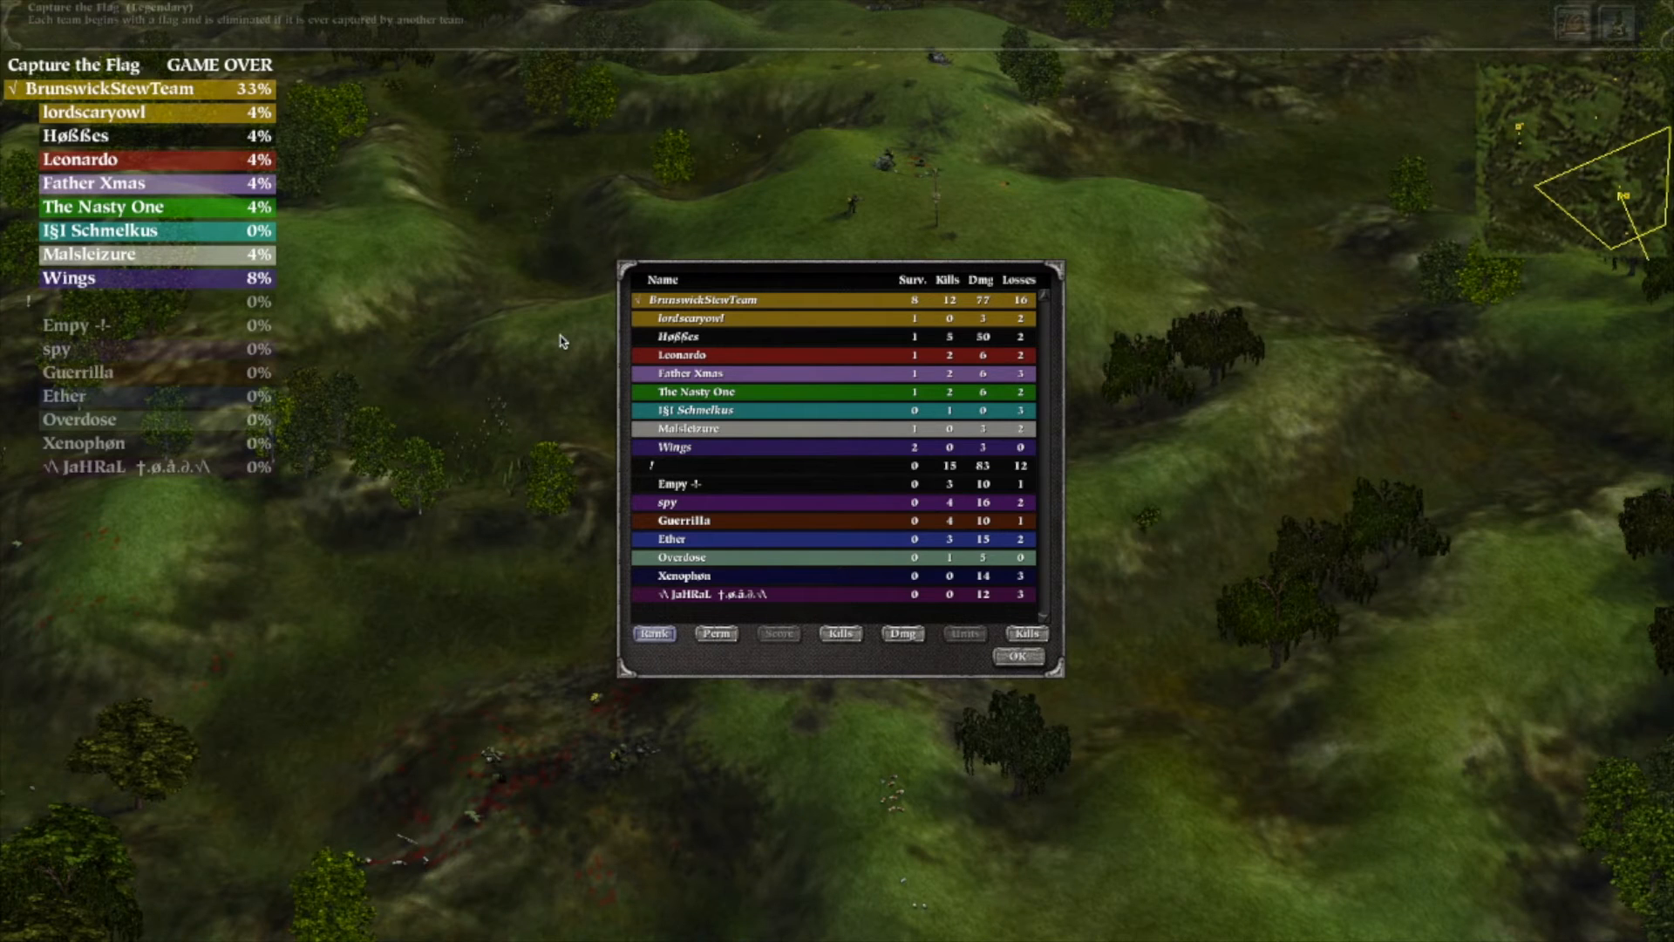
- Check the soldiers in another part of the field, then jump elsewhere and pan across the terrain
{"action": "left_click", "coordinate": [1513, 145]}
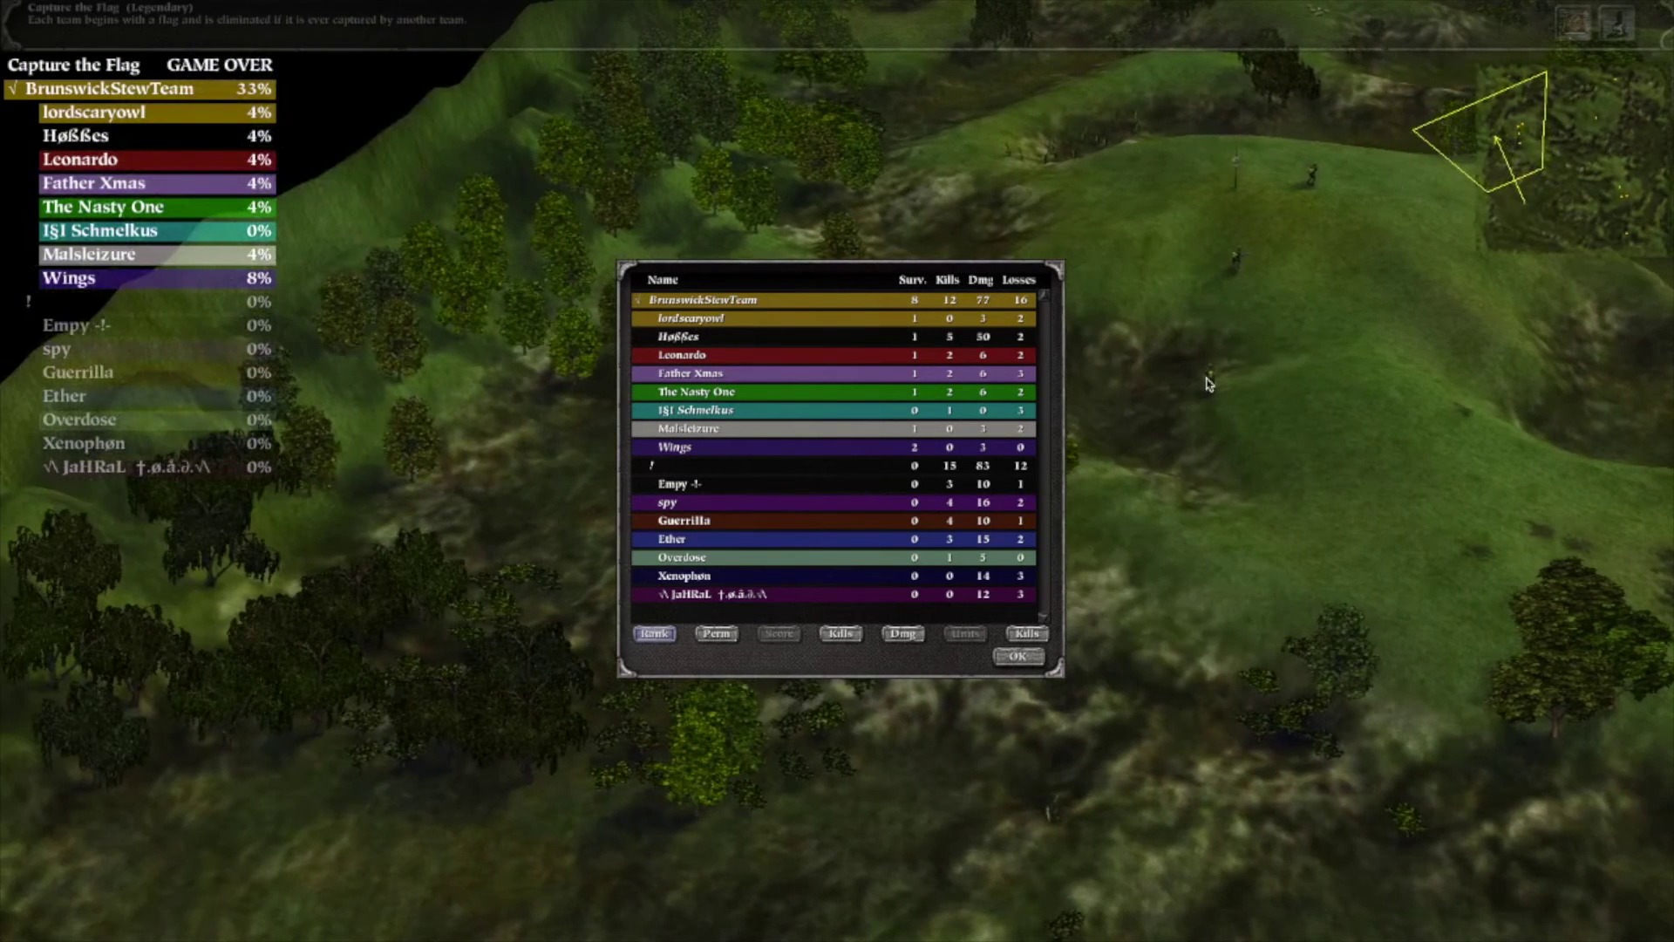
{"action": "left_click", "coordinate": [1208, 382]}
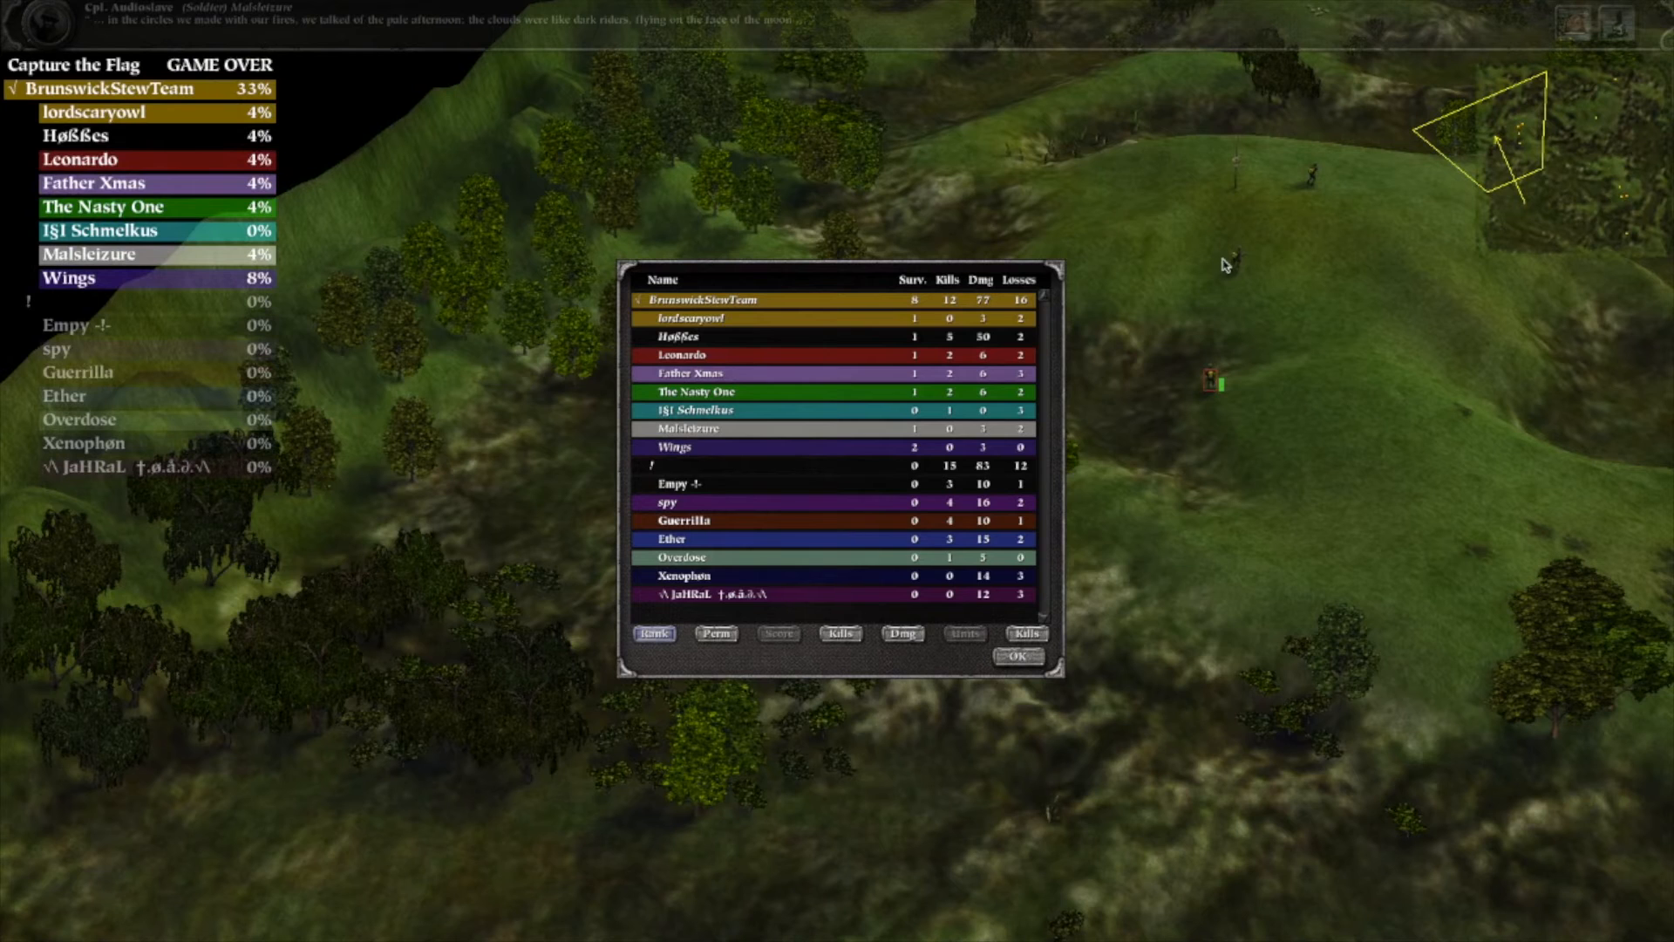
{"action": "left_click_drag", "start_coordinate": [1395, 341], "coordinate": [1505, 480]}
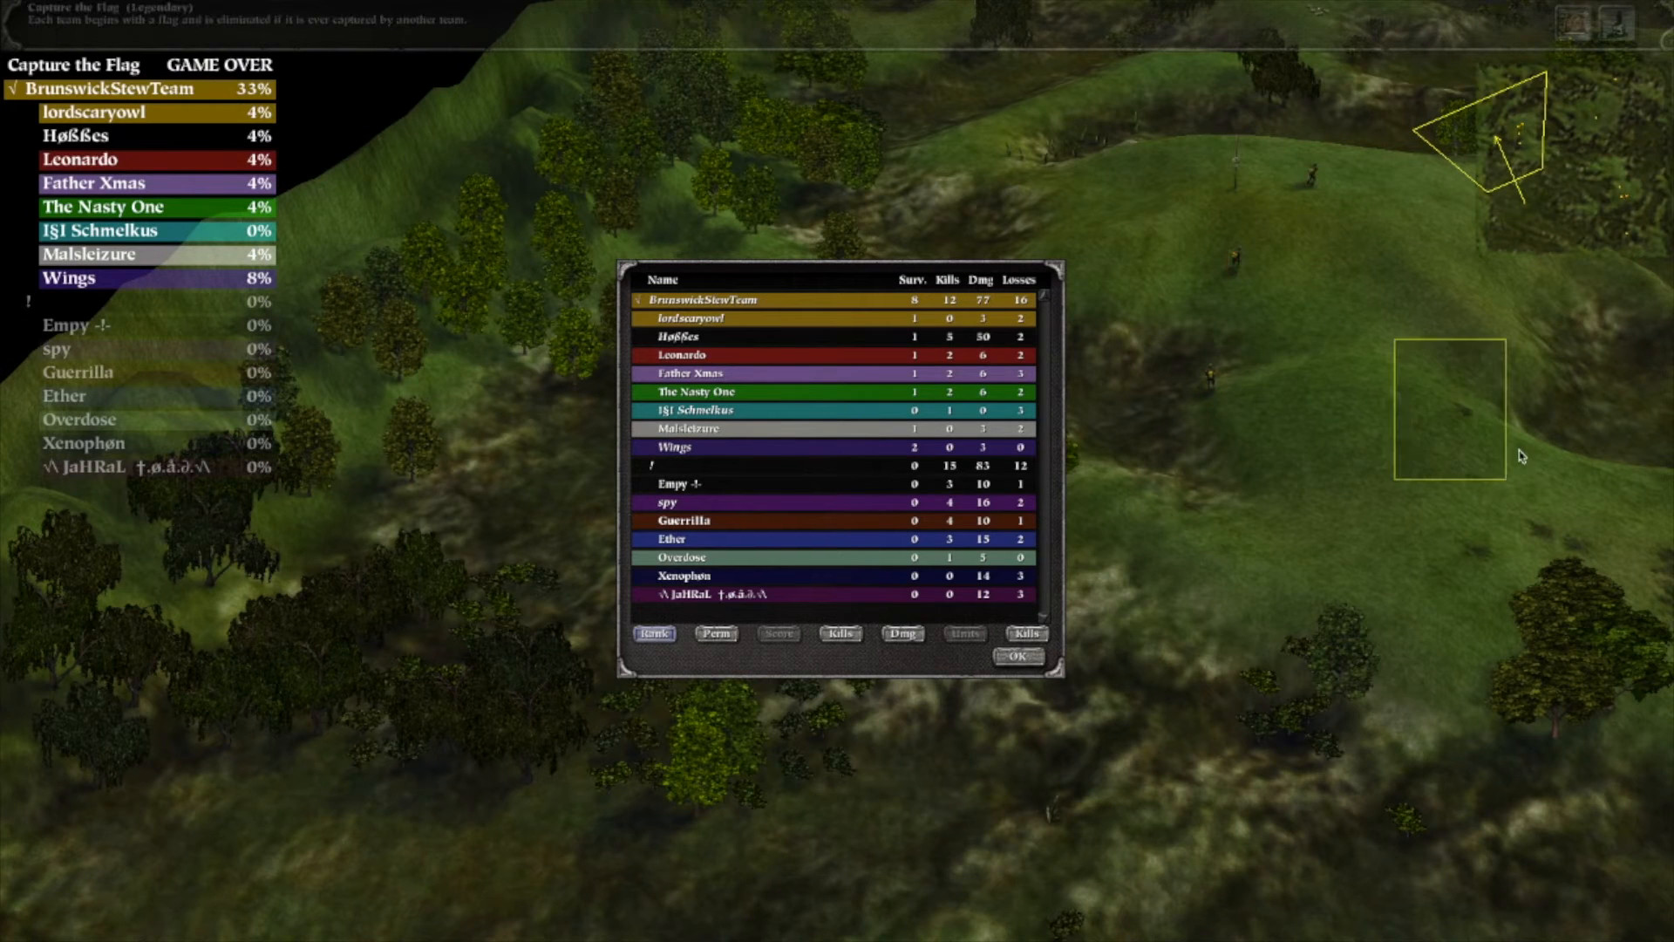
{"action": "left_click", "coordinate": [1617, 134]}
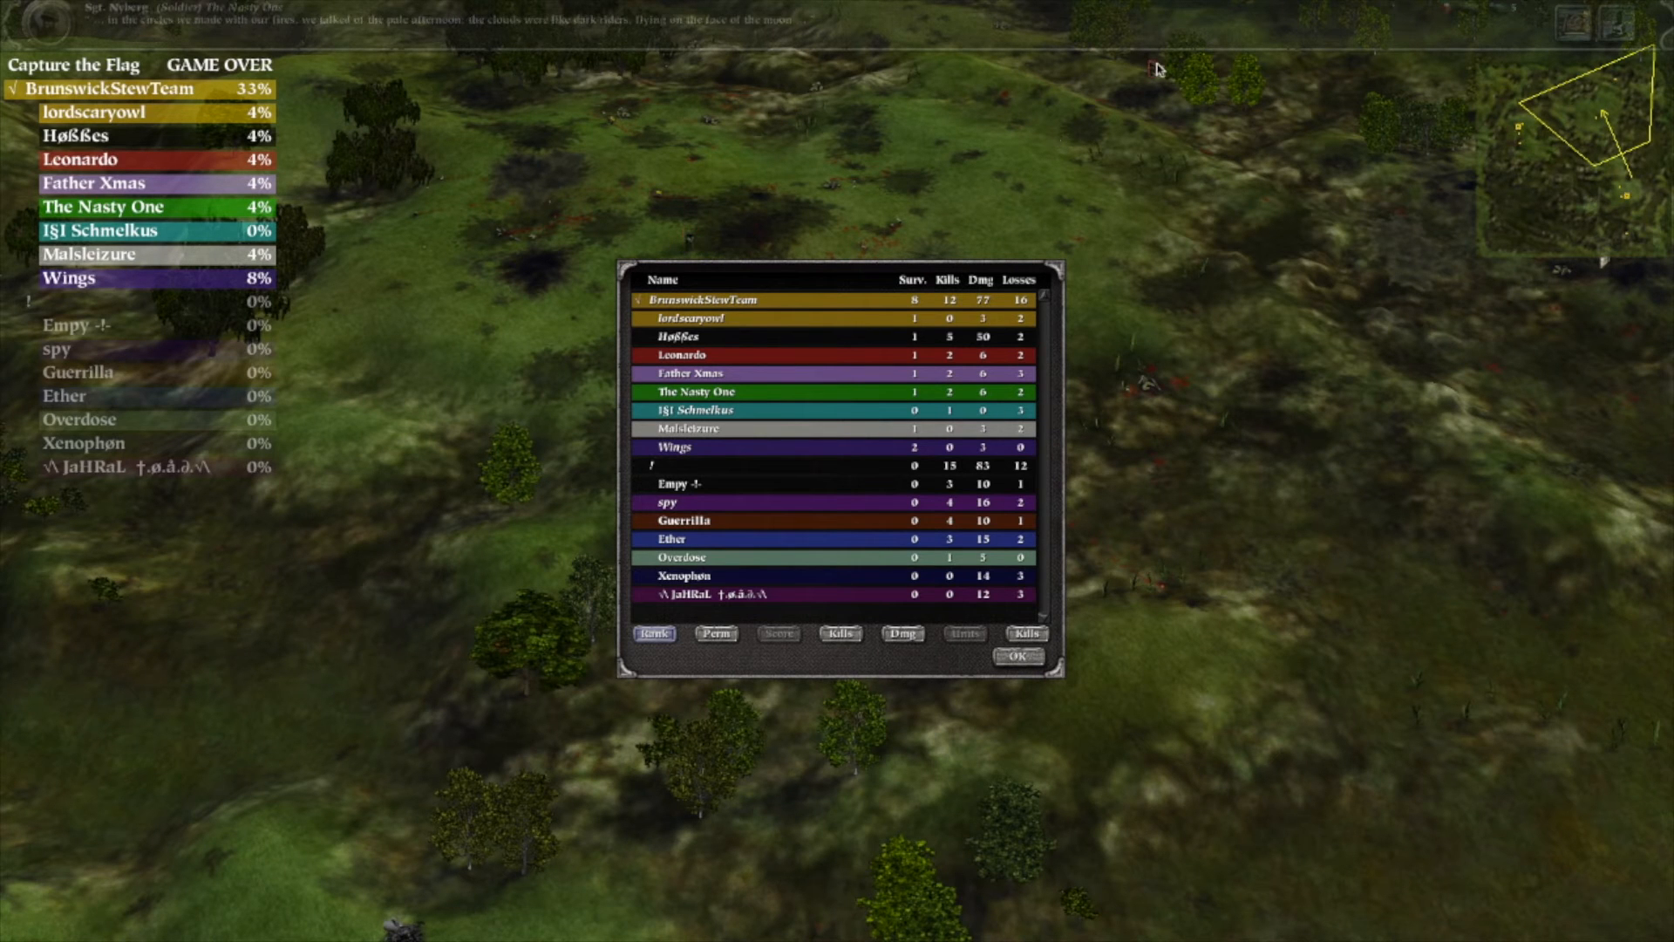
{"action": "key", "text": "Up"}
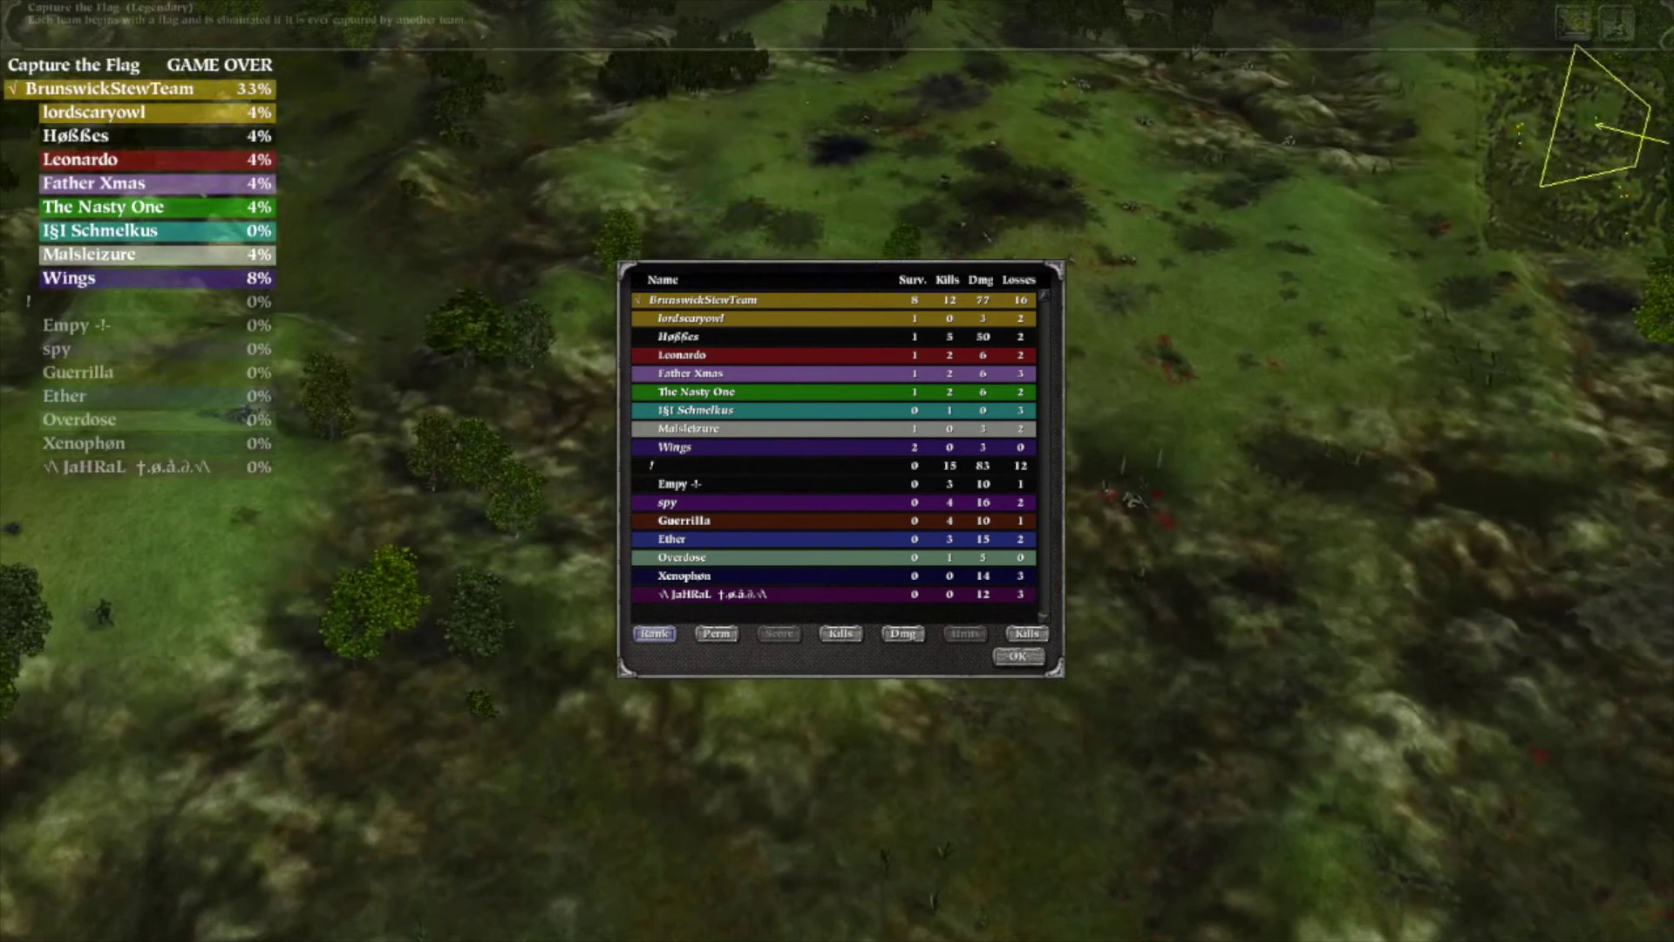
{"action": "key", "text": "Up"}
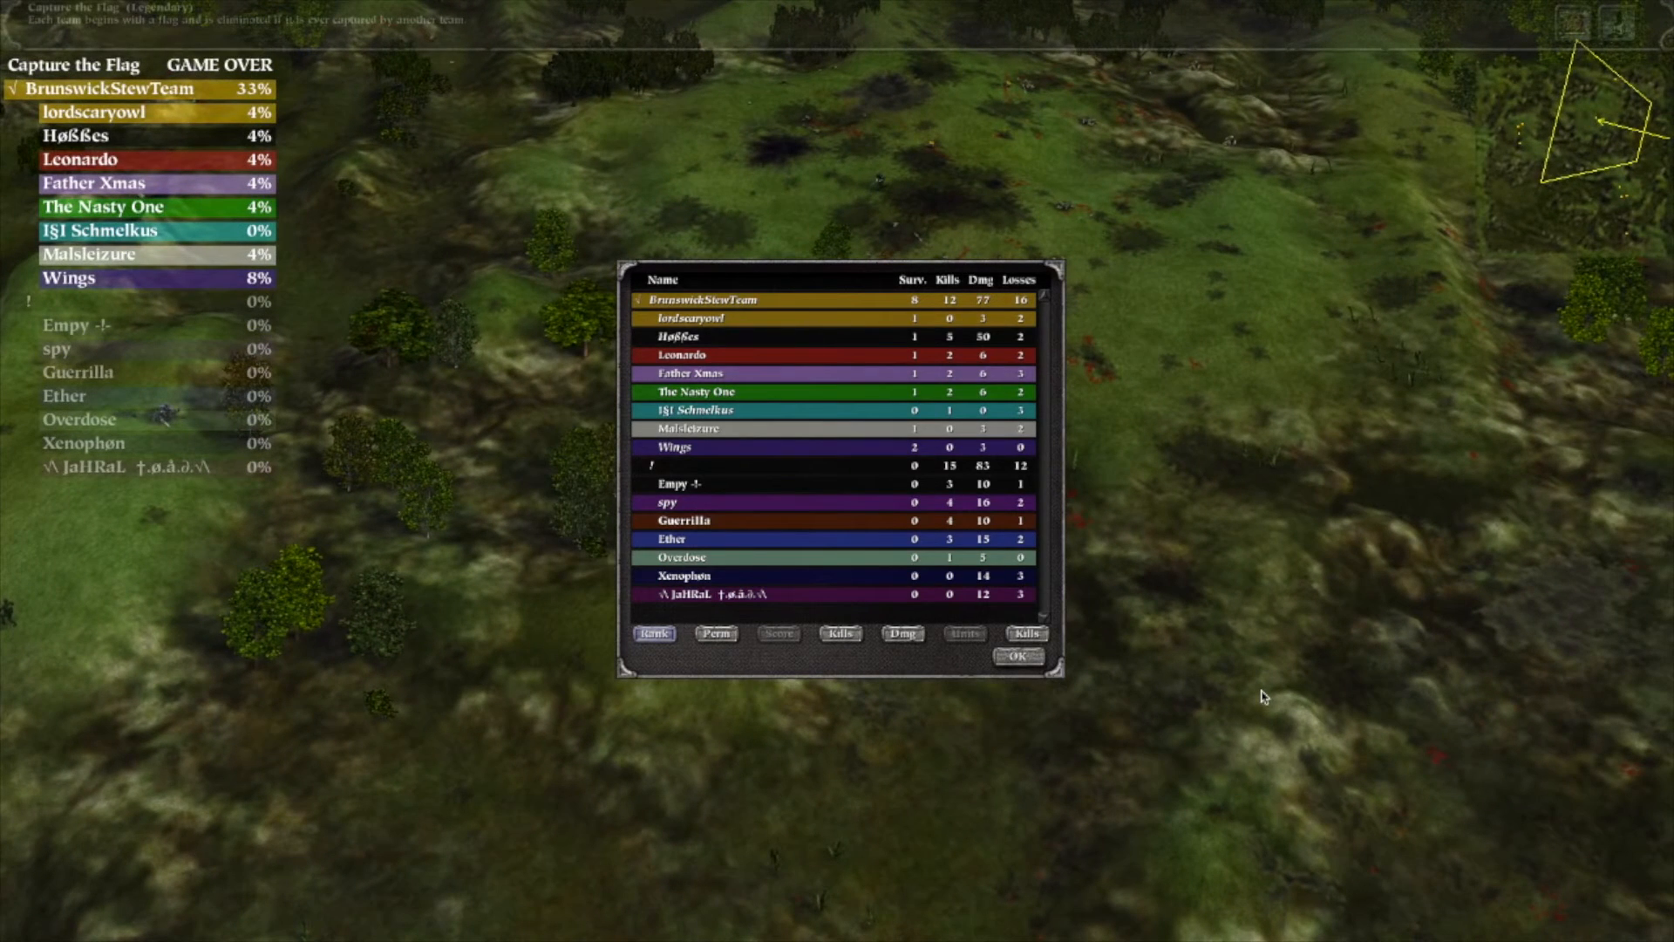
{"action": "key", "text": "Up"}
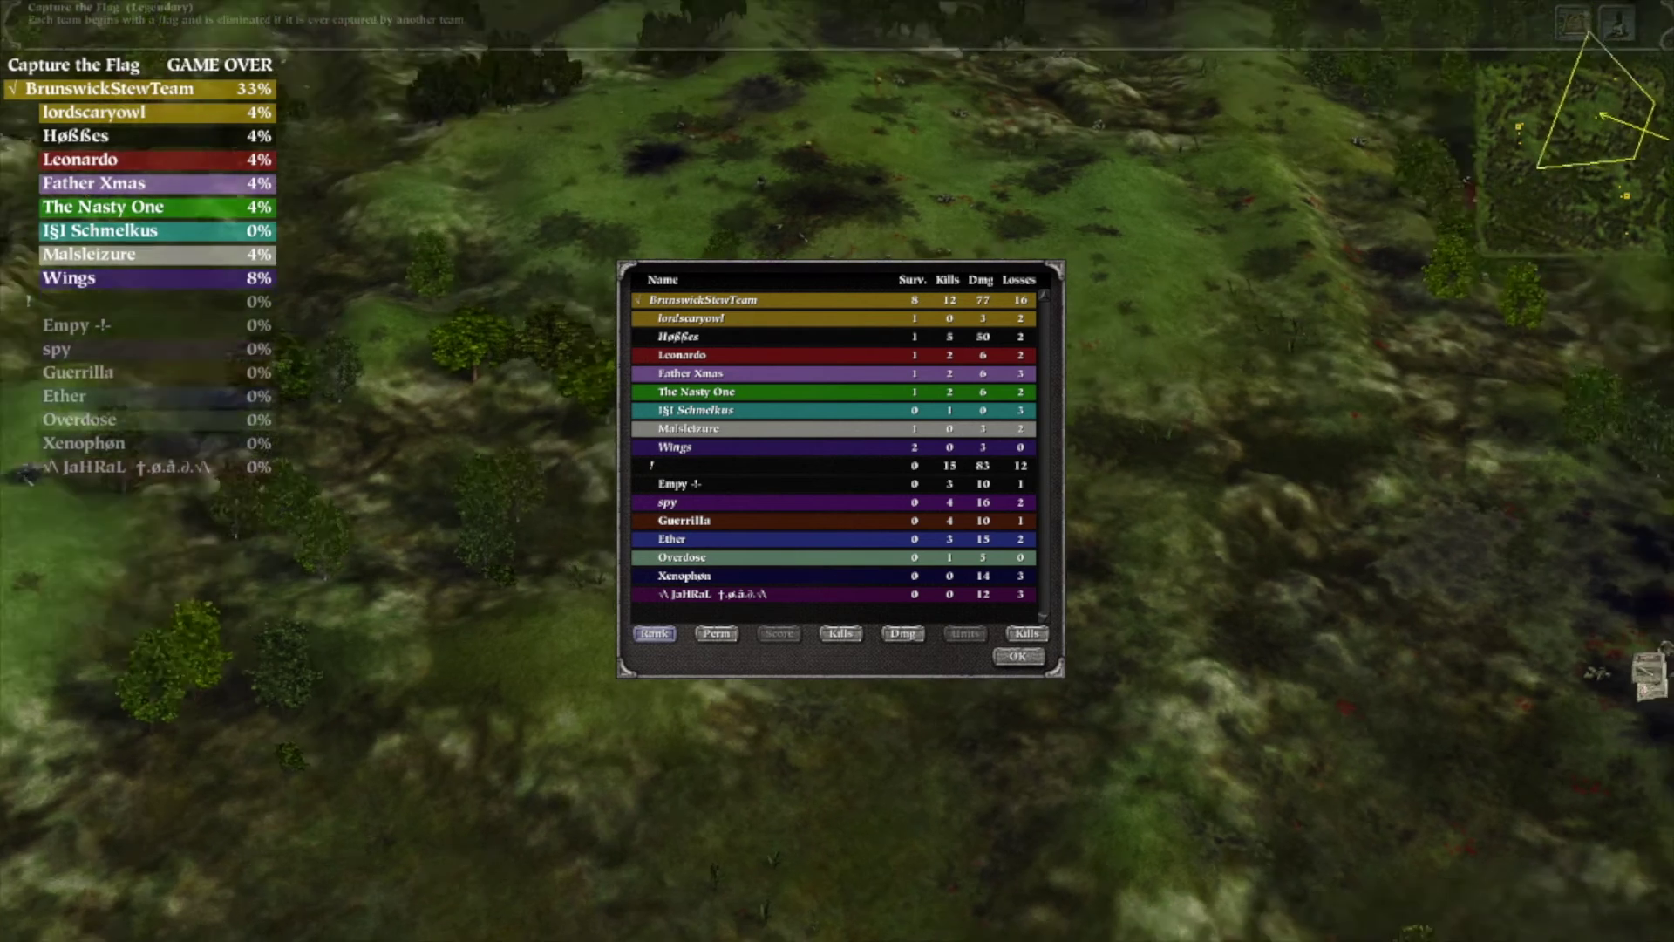
{"action": "key", "text": "Up"}
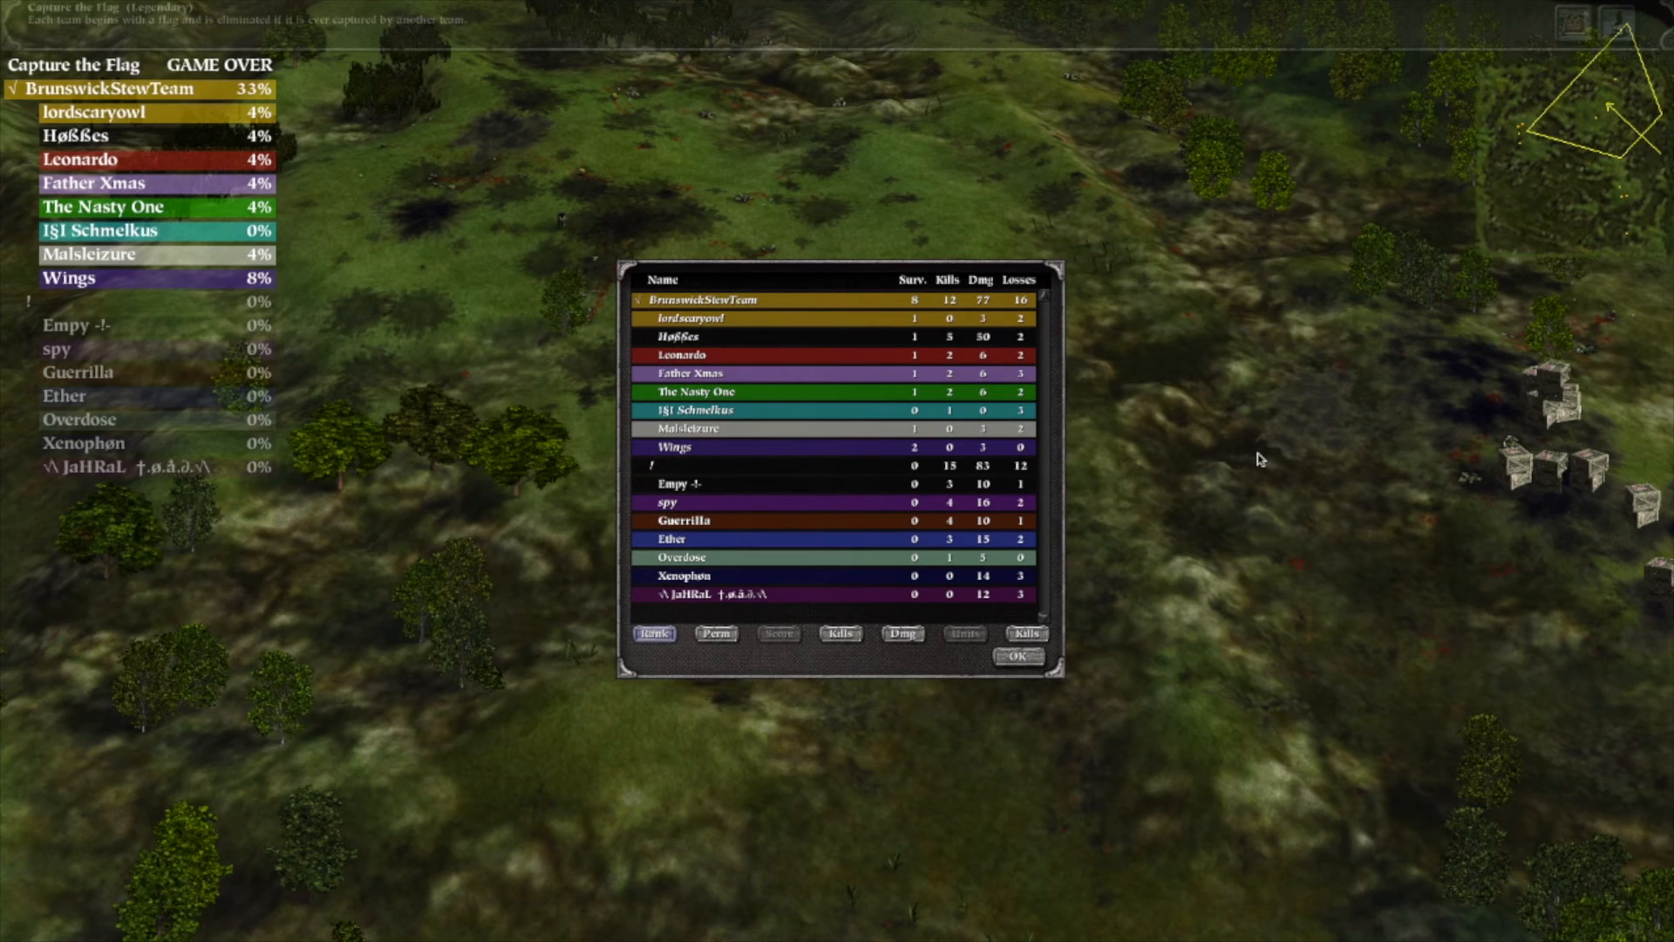
- Pan around the terrain as the match winds down, clearing the unit selection
{"action": "key", "text": "Left"}
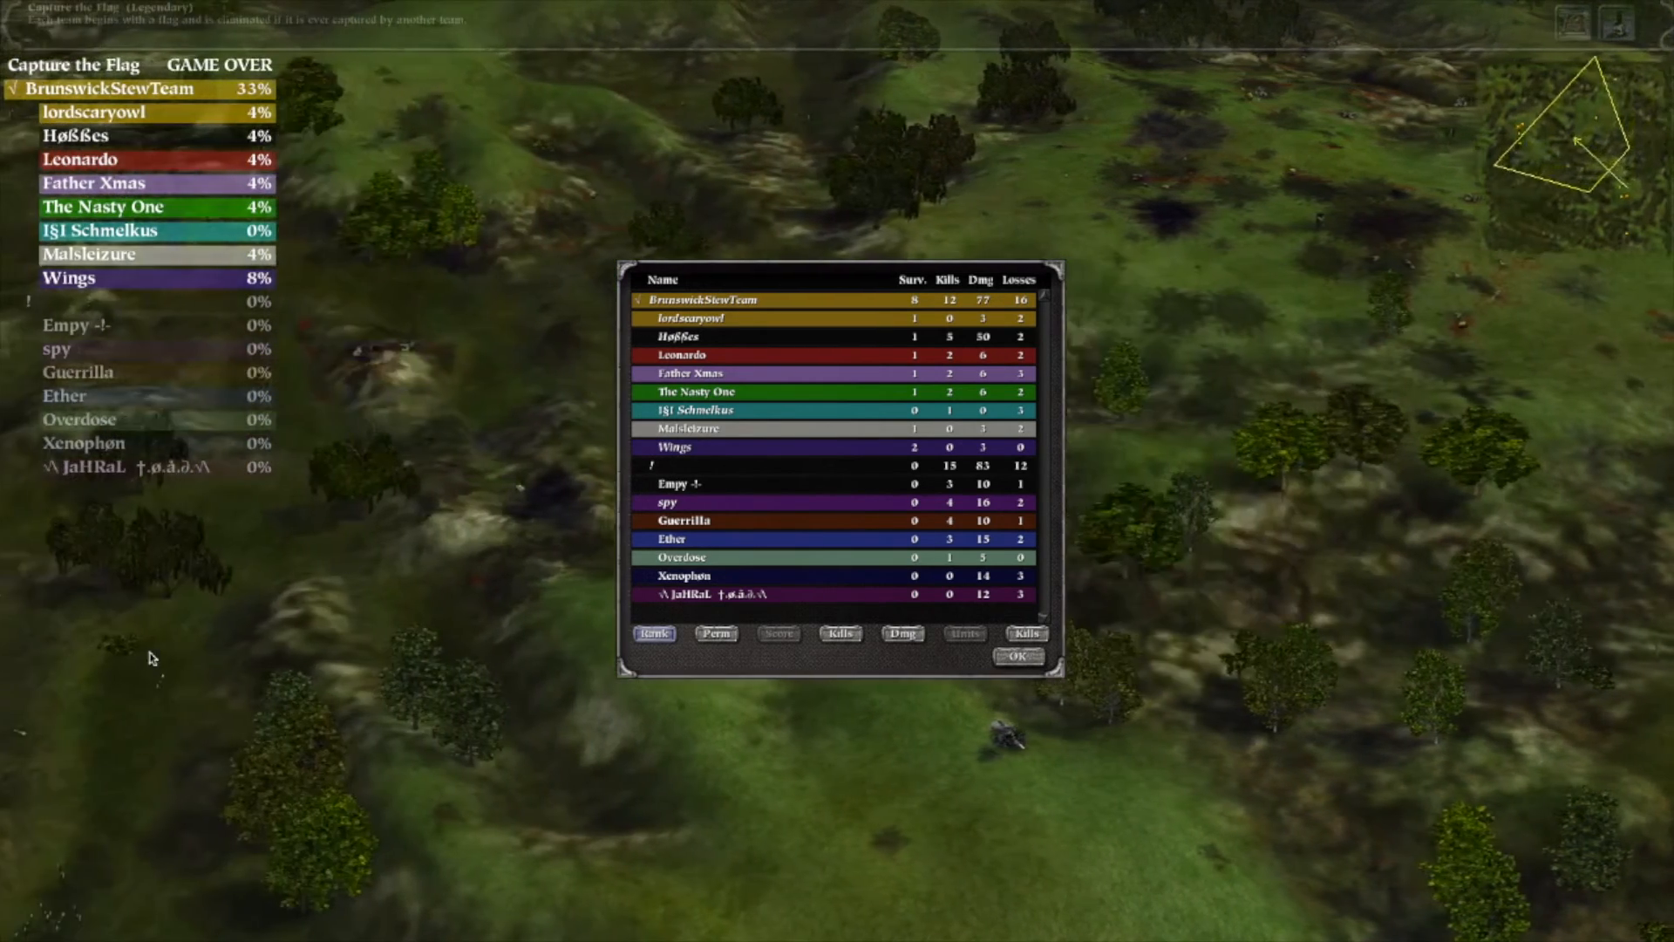
{"action": "key", "text": "Left"}
{"action": "key", "text": "Left"}
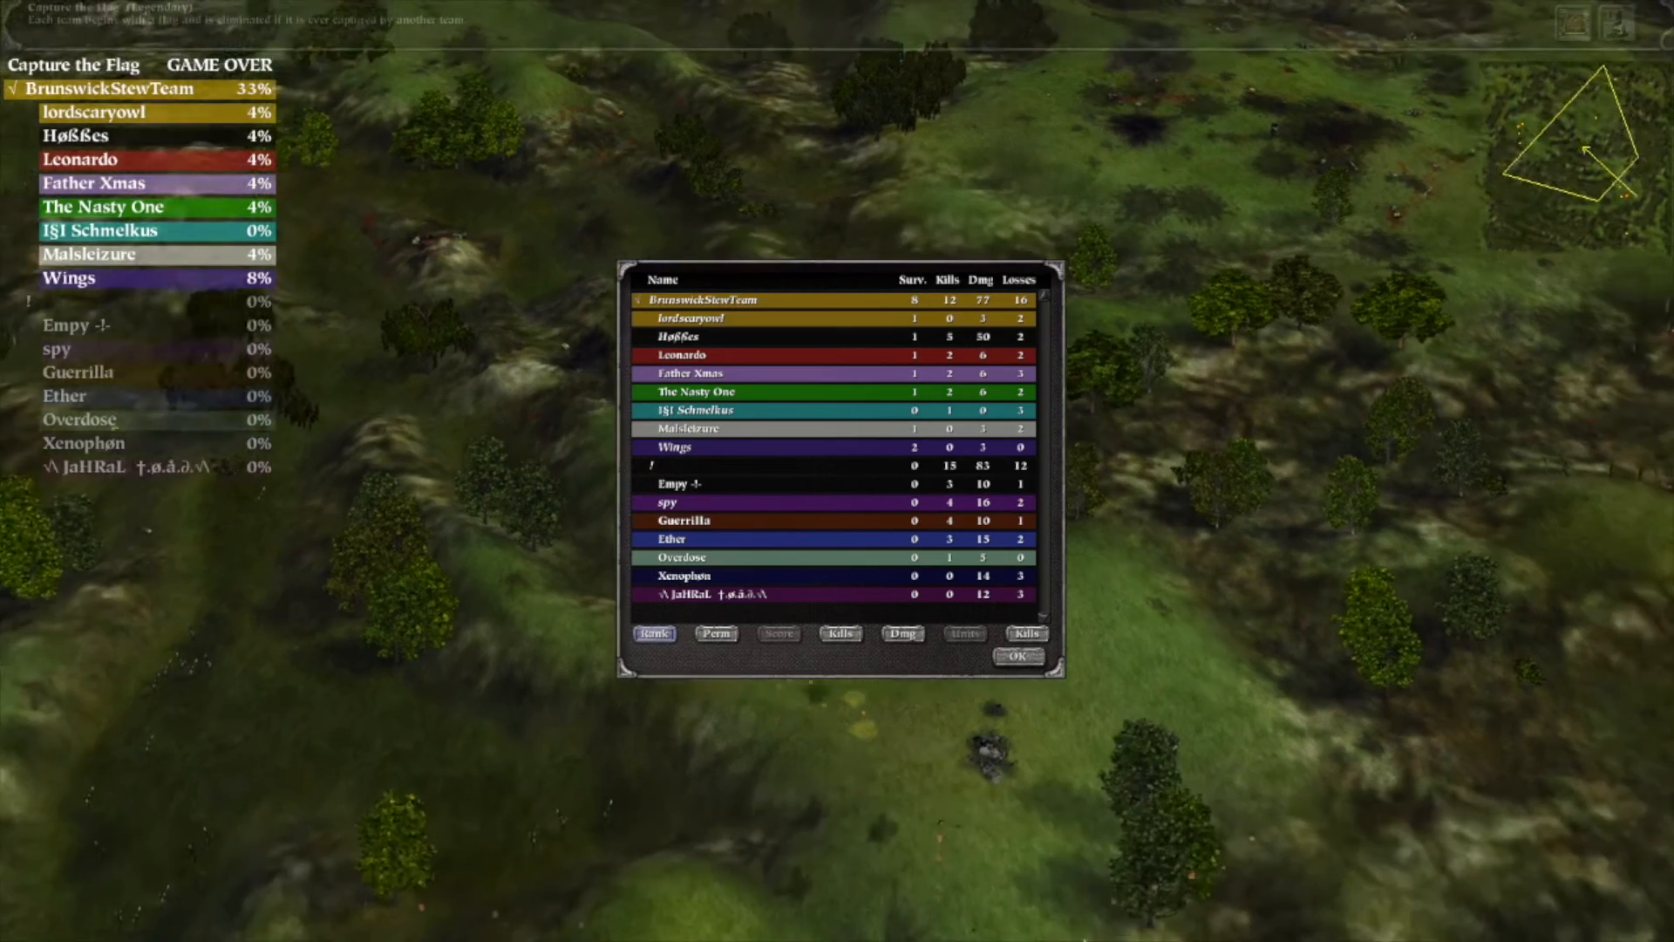
{"action": "key", "text": "Up"}
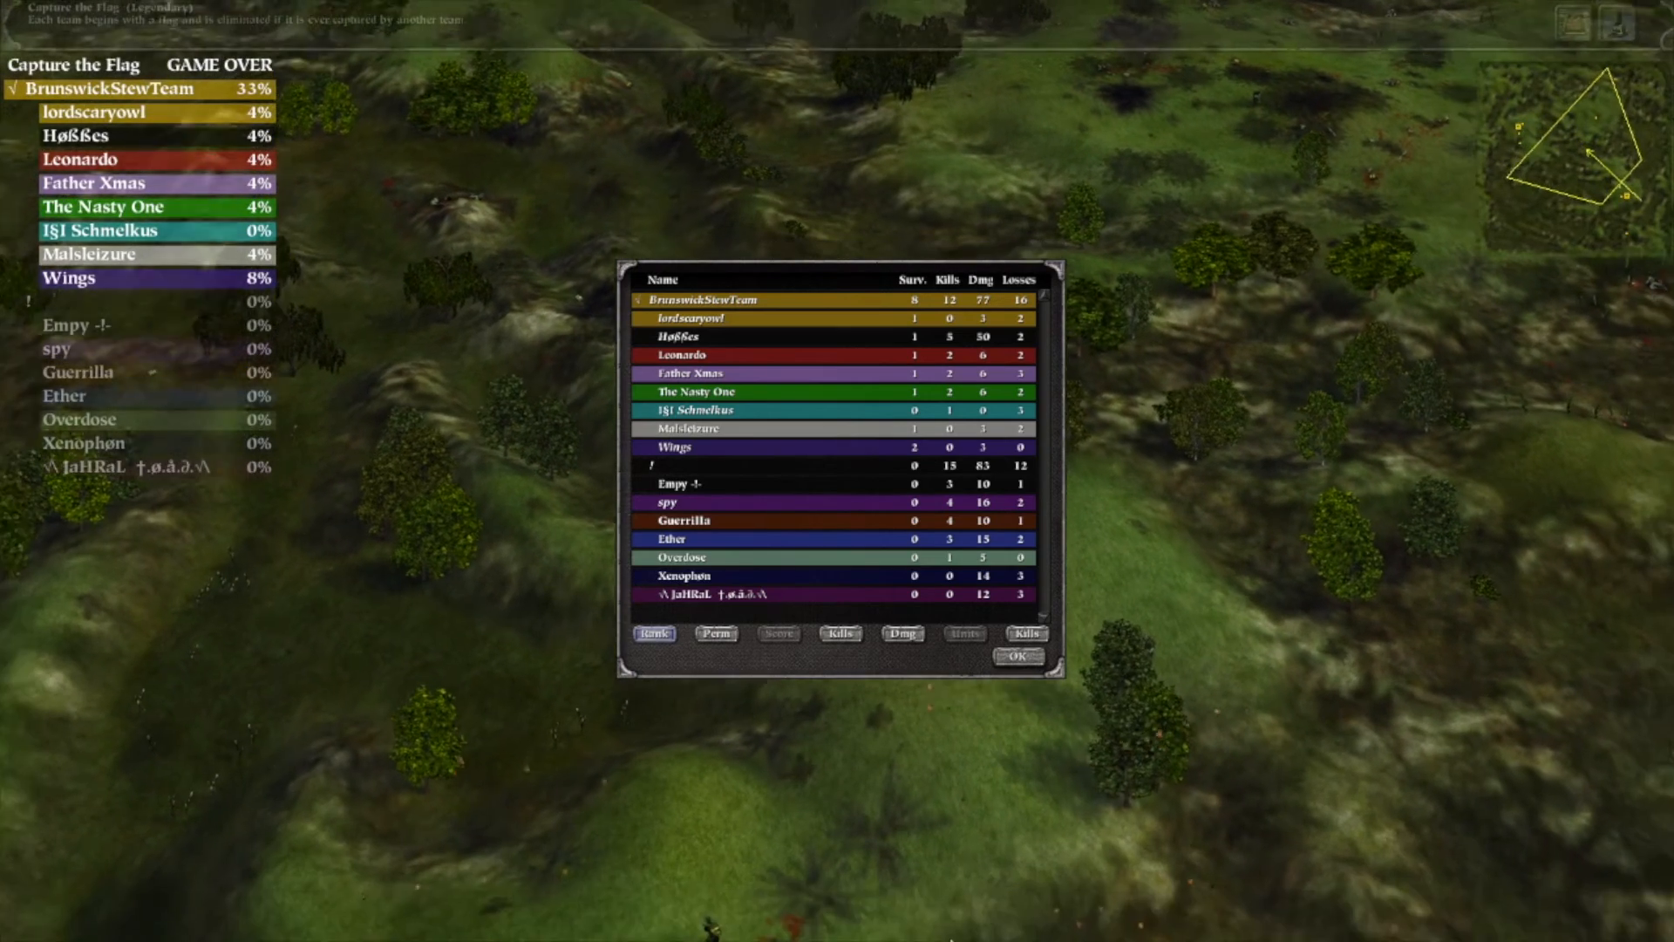
{"action": "key", "text": "Down"}
{"action": "key", "text": "Left"}
{"action": "key", "text": "Right"}
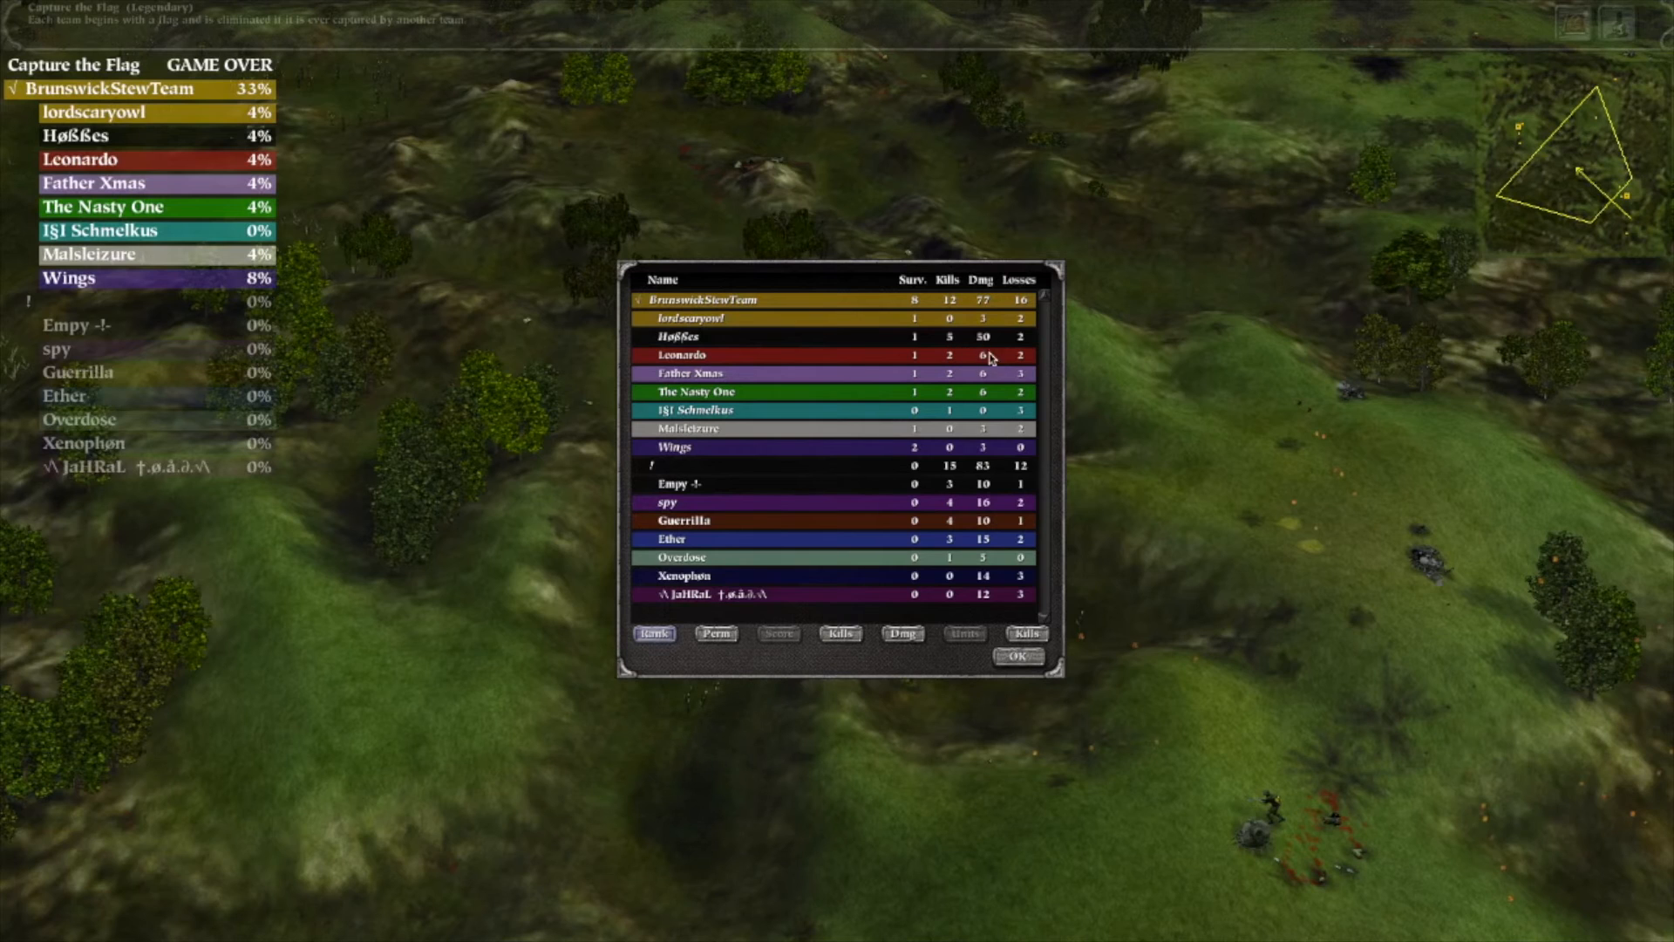
{"action": "key", "text": "Down"}
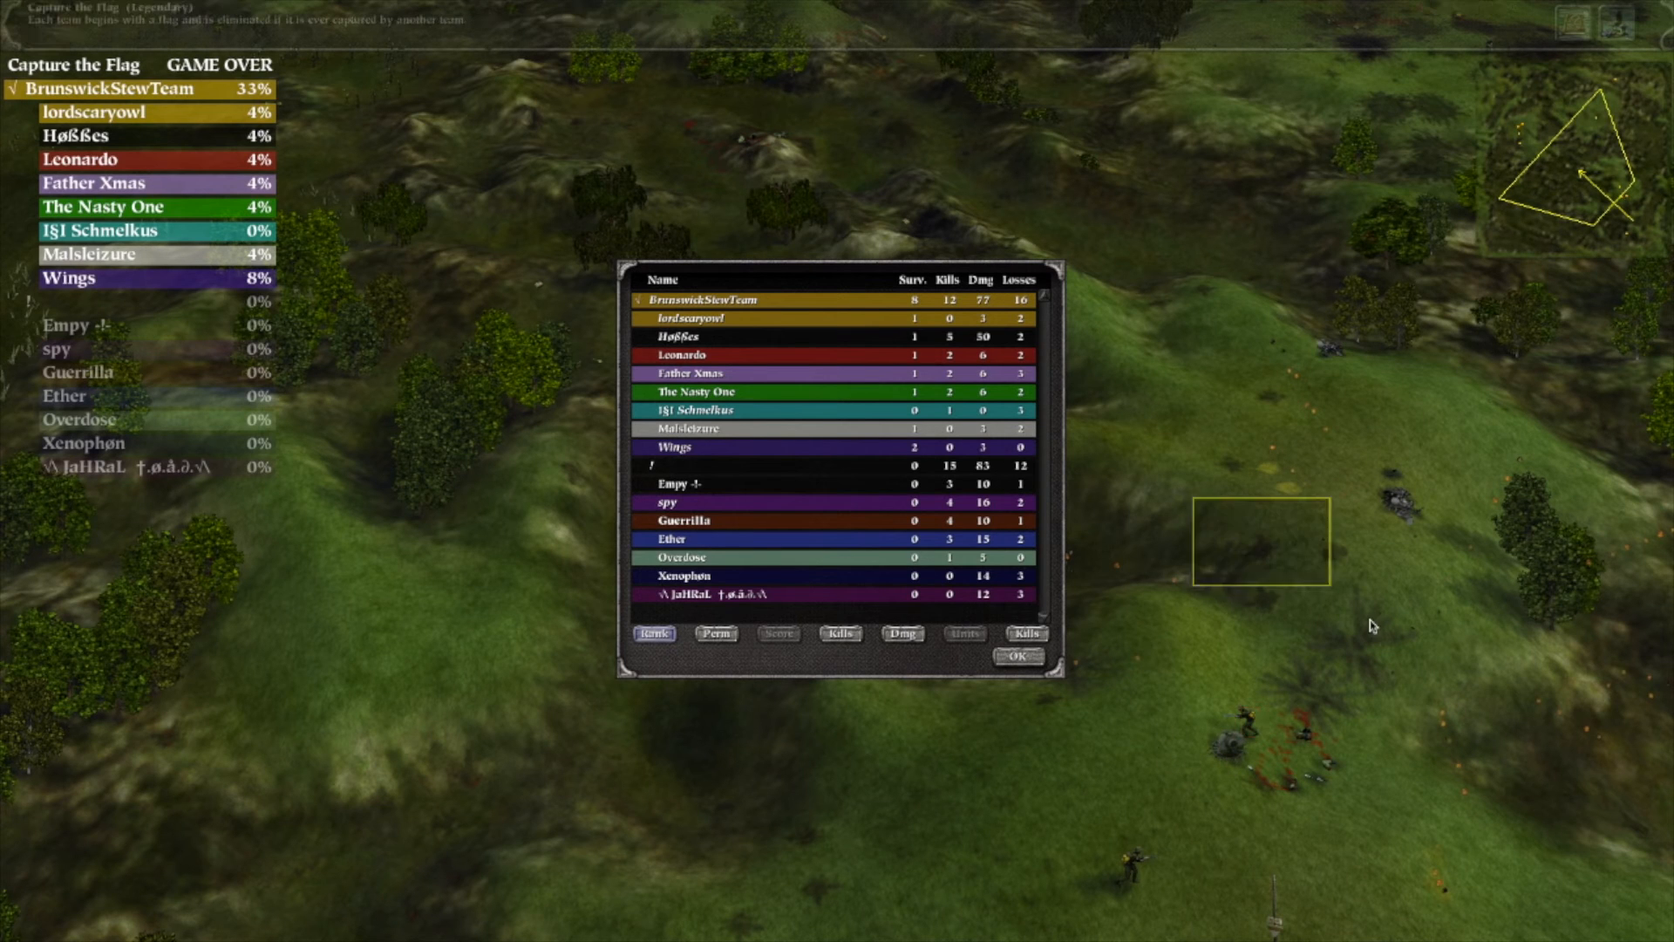
{"action": "left_click_drag", "start_coordinate": [1184, 494], "coordinate": [1367, 640]}
{"action": "key", "text": "Right"}
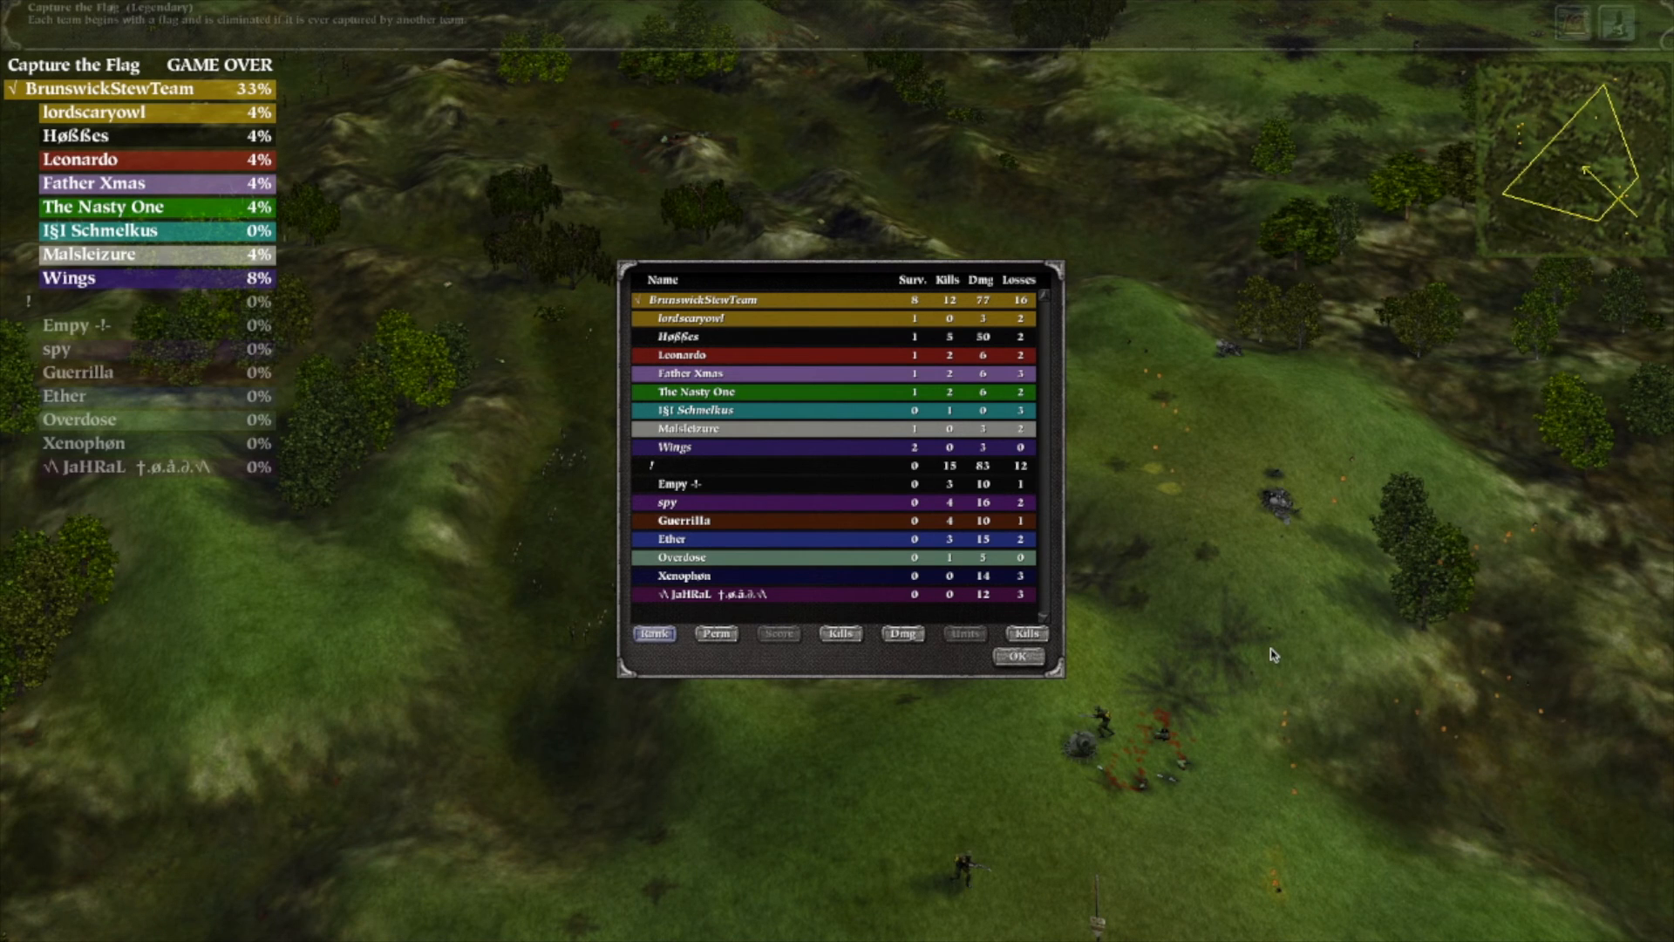
- Review the Total Kills vs. Time graph, then close the post-game statistics
{"action": "left_click", "coordinate": [838, 635]}
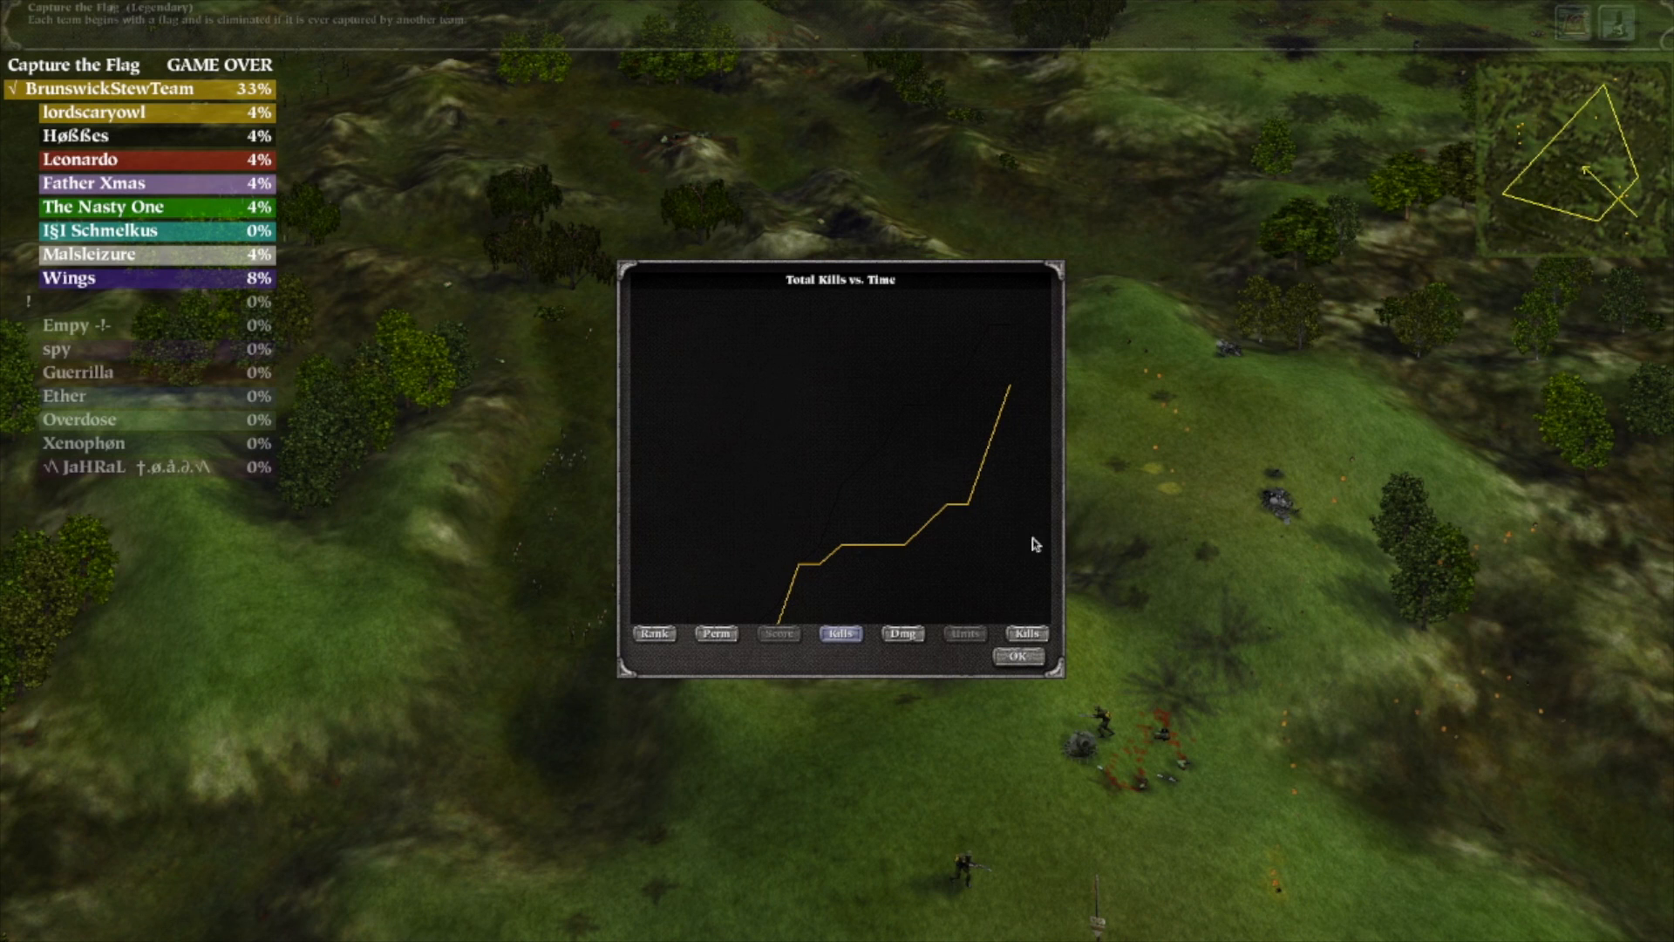
{"action": "left_click", "coordinate": [1022, 654]}
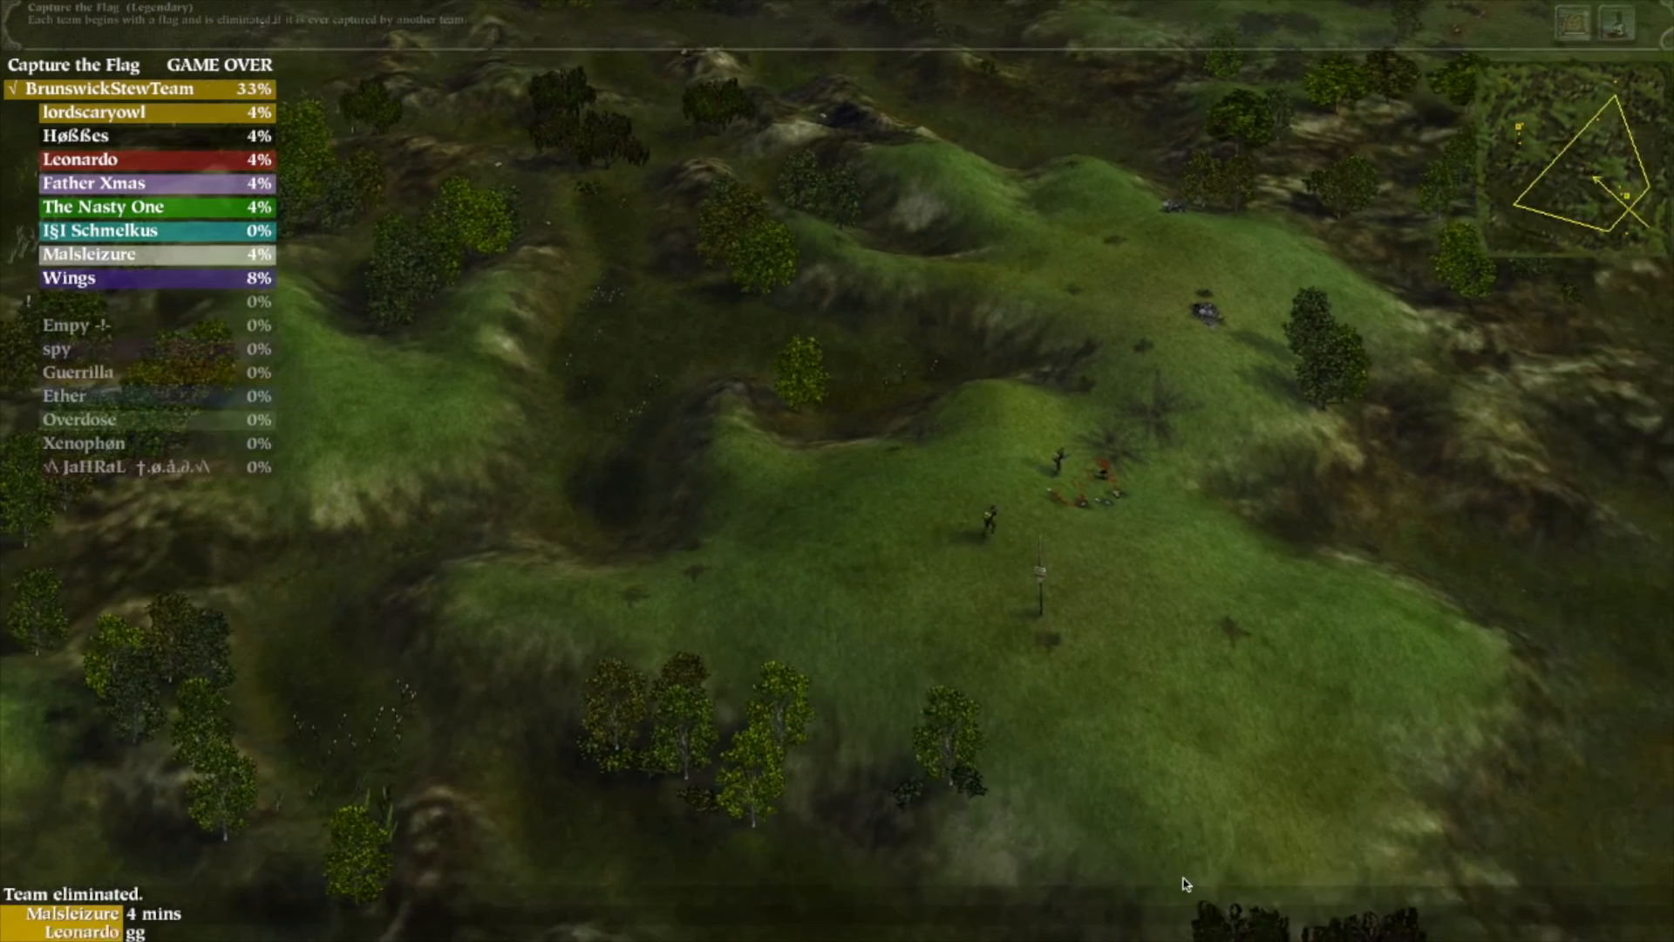